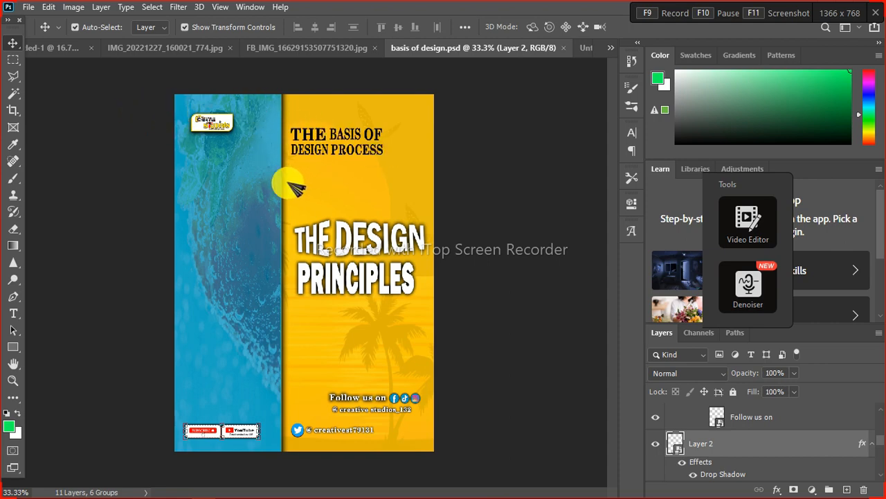
# Copy the sunset palm image into the blank portrait document and enlarge it to cover the whole page
pyautogui.click(46, 49)
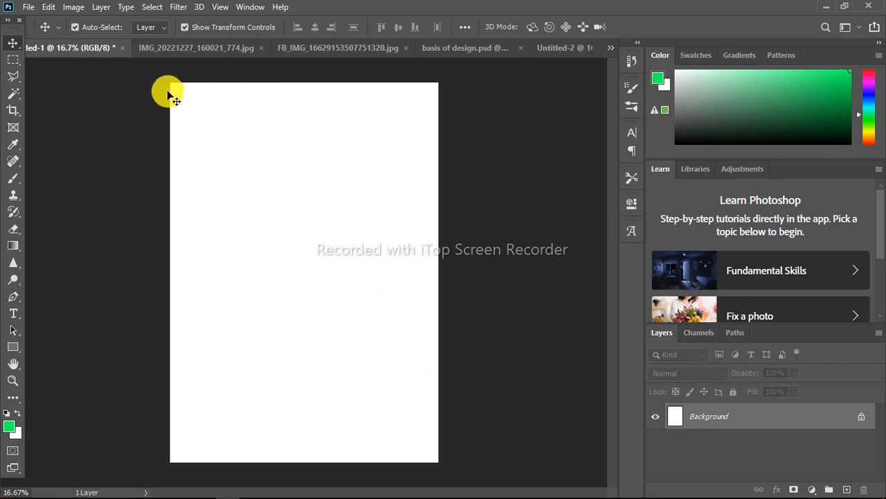
pyautogui.click(349, 48)
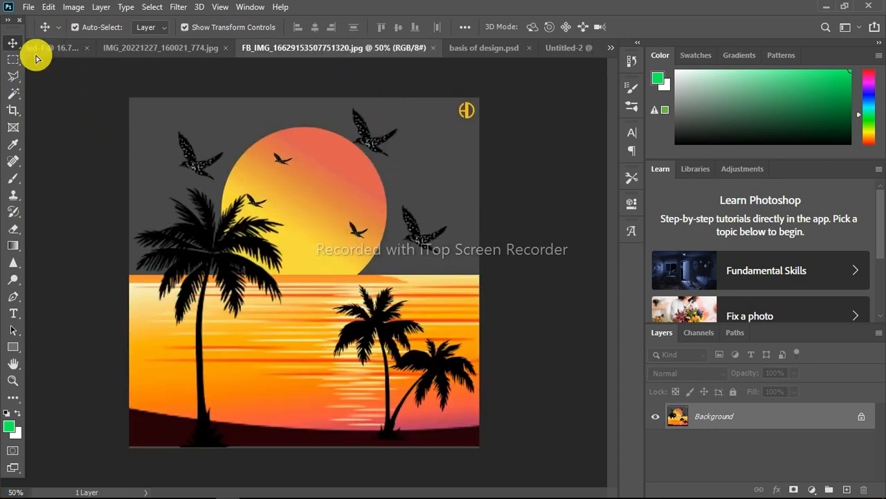
pyautogui.moveTo(41, 50); pyautogui.dragTo(223, 121)
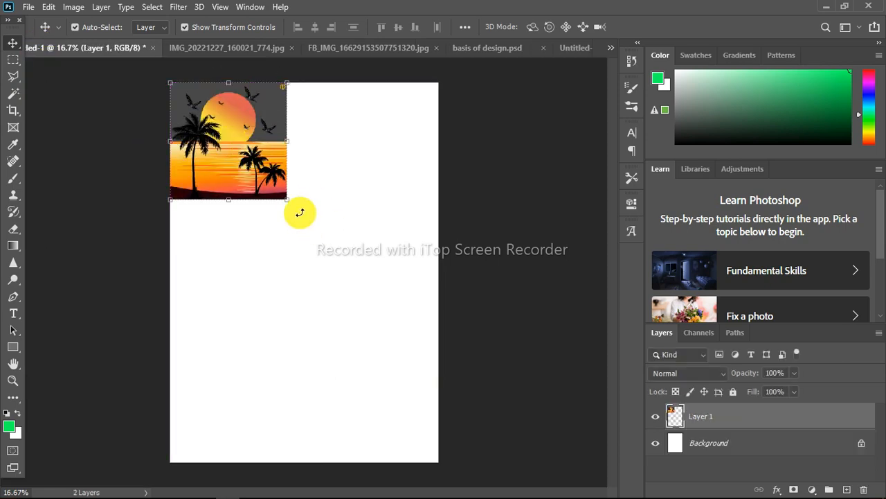
pyautogui.moveTo(286, 199); pyautogui.dragTo(538, 489)
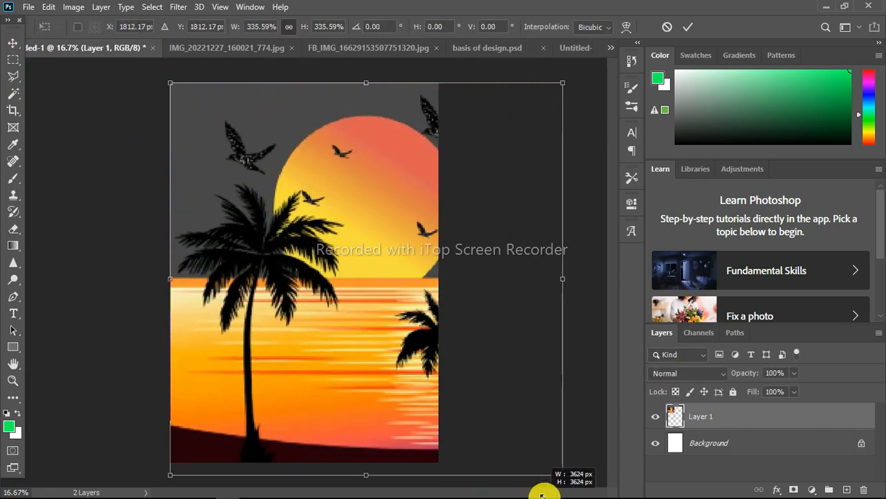
pyautogui.moveTo(392, 370); pyautogui.dragTo(356, 345)
pyautogui.click(688, 26)
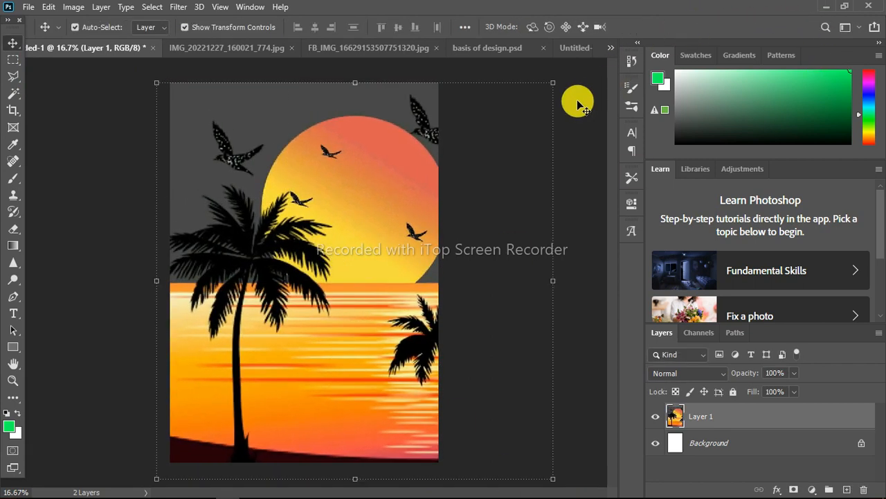
# Draw a rectangle about 2618 by 3604 px that covers the entire page
pyautogui.click(13, 346)
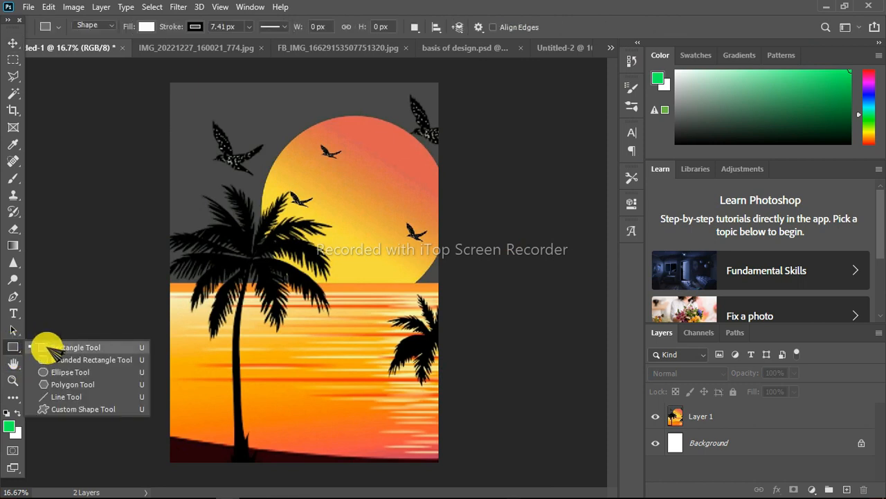
pyautogui.click(47, 347)
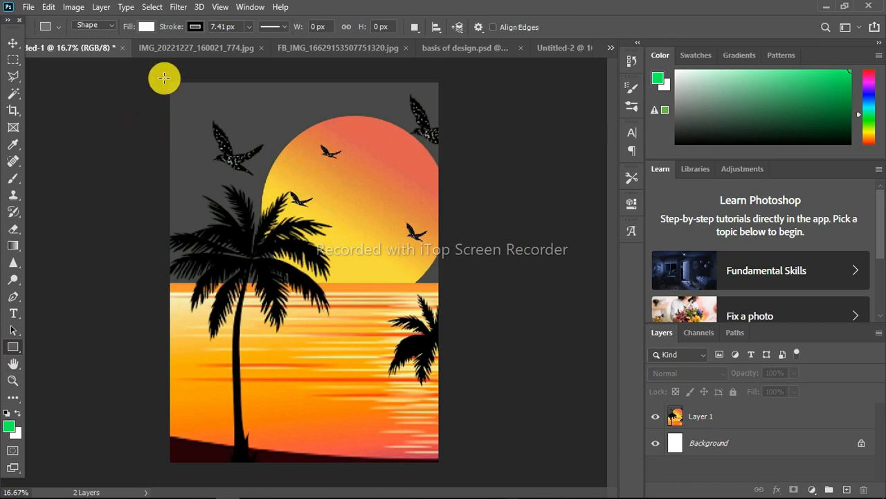
pyautogui.moveTo(159, 78); pyautogui.dragTo(442, 468)
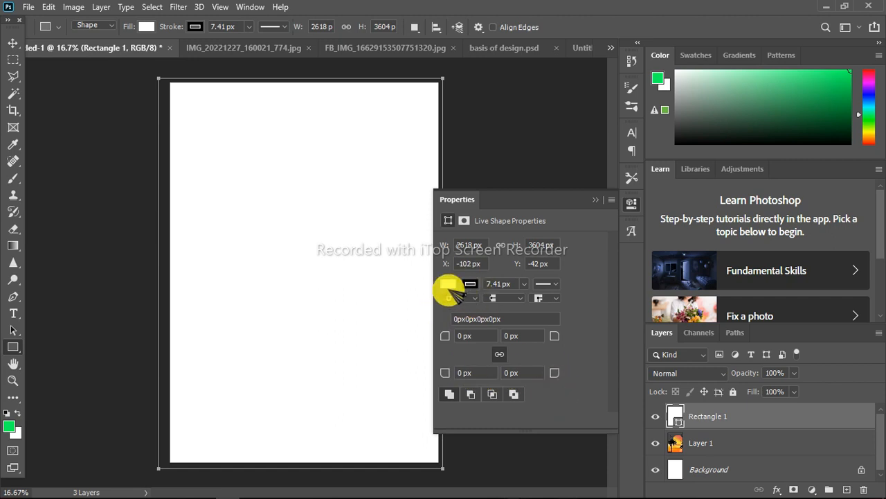
# Fill the page-sized rectangle with amber yellow from the recently used colors and remove its stroke
pyautogui.click(449, 285)
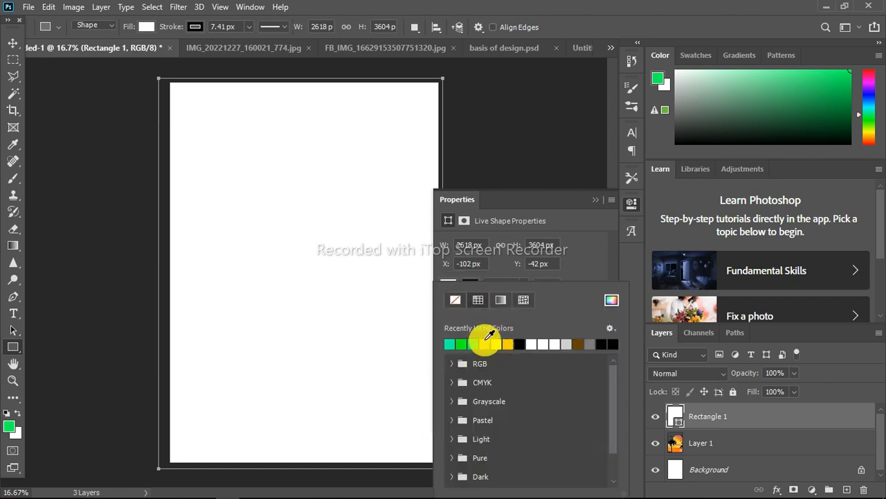
pyautogui.click(484, 343)
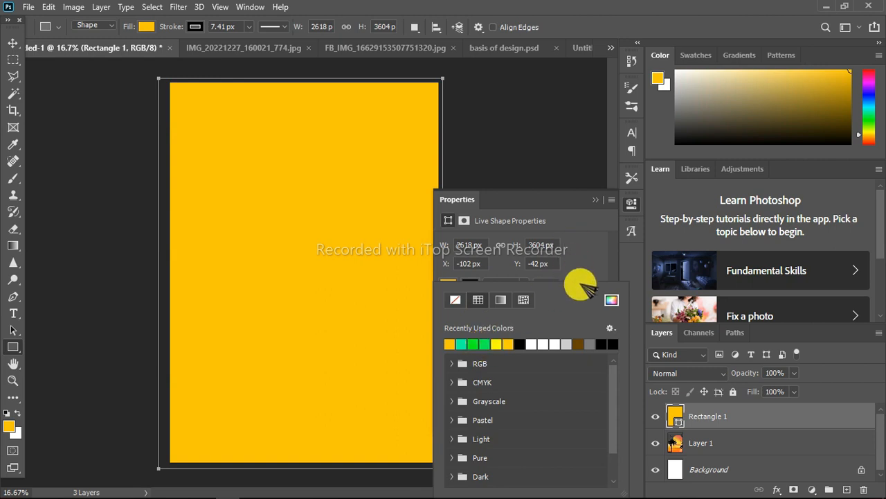
pyautogui.click(494, 269)
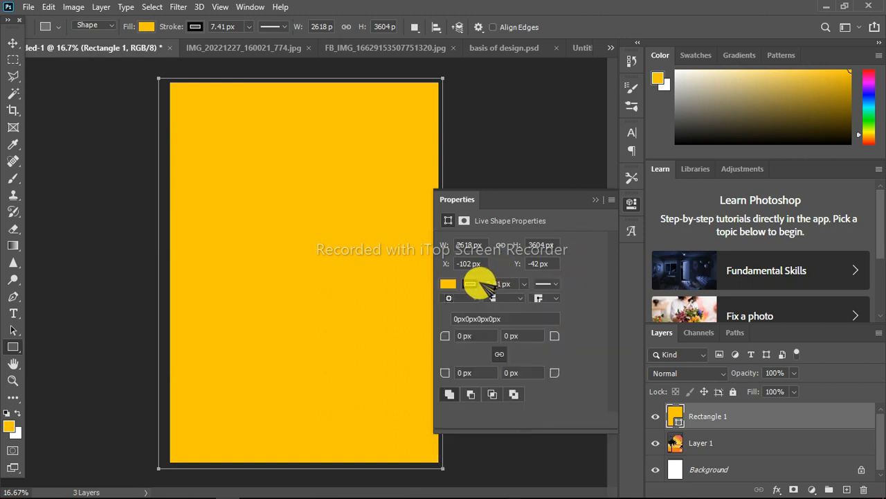
pyautogui.click(472, 283)
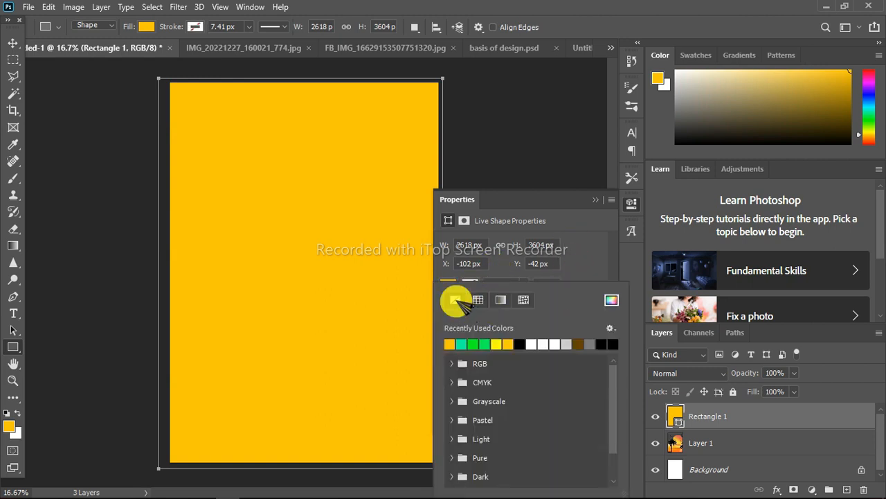
pyautogui.click(603, 198)
pyautogui.click(605, 201)
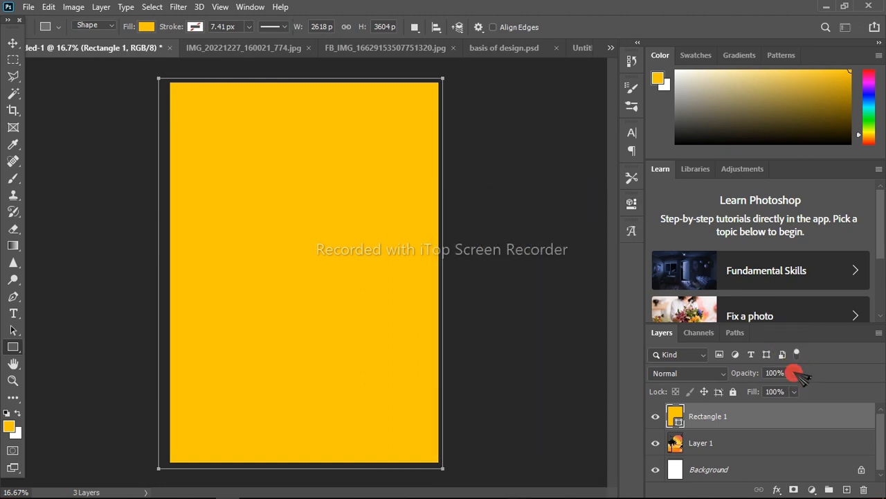
# Set the yellow rectangle's opacity to 83% and convert it together with the sunset layer into one smart object
pyautogui.click(796, 373)
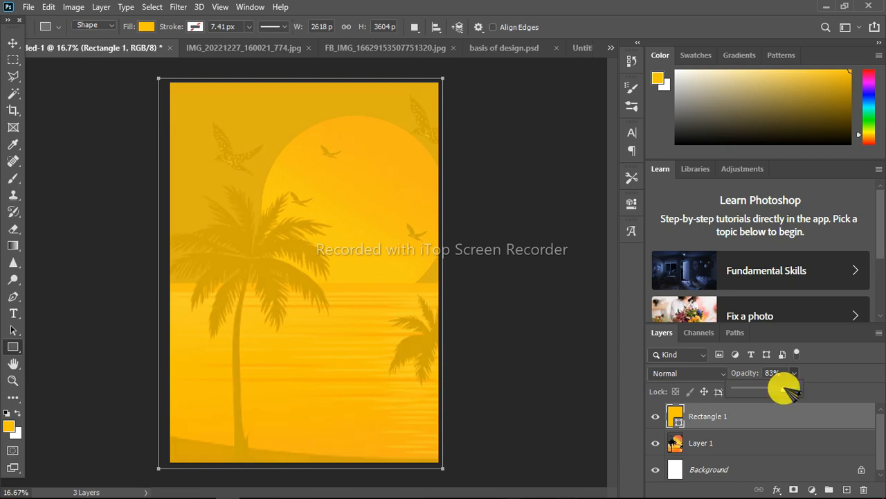
pyautogui.click(717, 444)
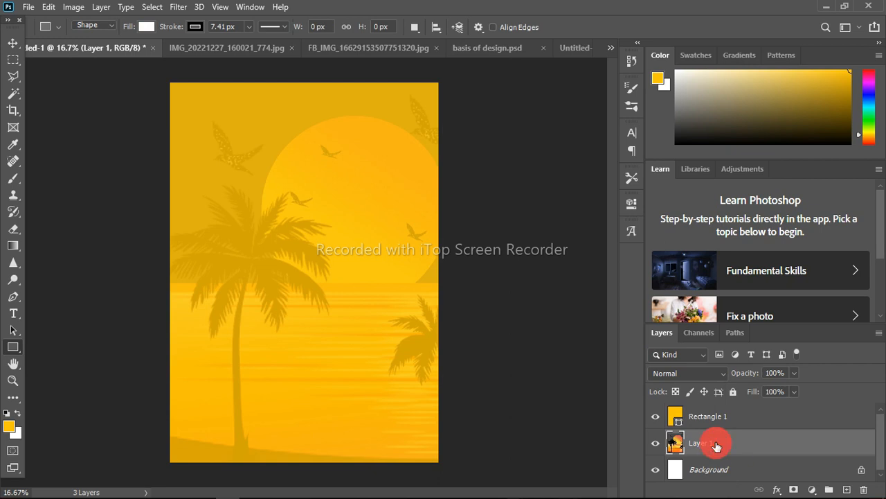
pyautogui.click(729, 419)
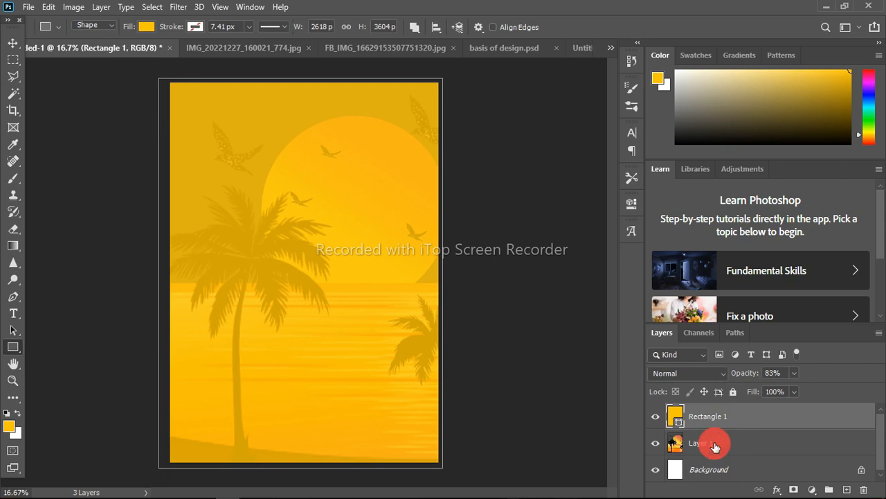
pyautogui.keyDown('shift'); pyautogui.click(715, 447); pyautogui.keyUp('shift')
pyautogui.rightClick(733, 445)
pyautogui.click(634, 180)
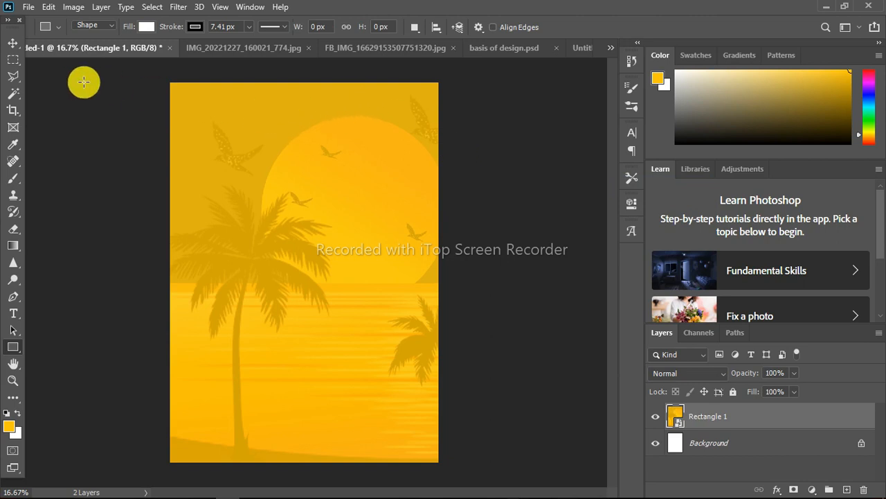
# Copy the strawberry photo into the poster, enlarge it to full page height and shift it to cover only the page's left strip
pyautogui.click(13, 43)
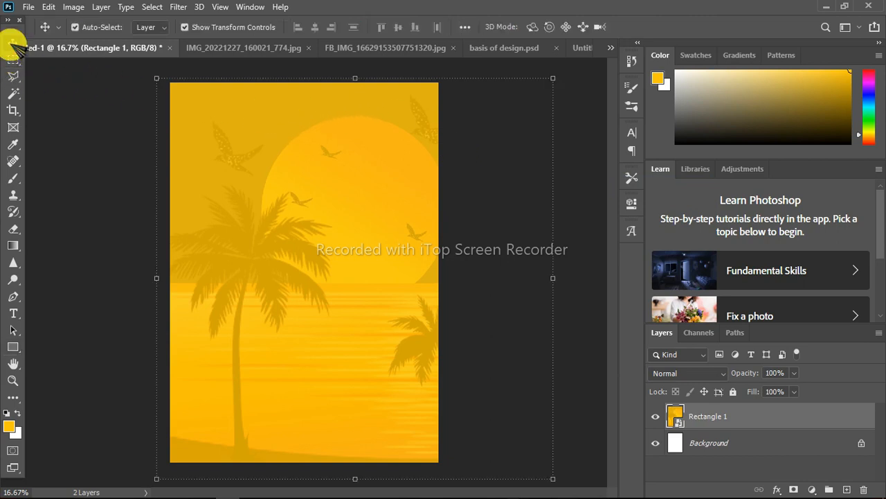
pyautogui.click(247, 48)
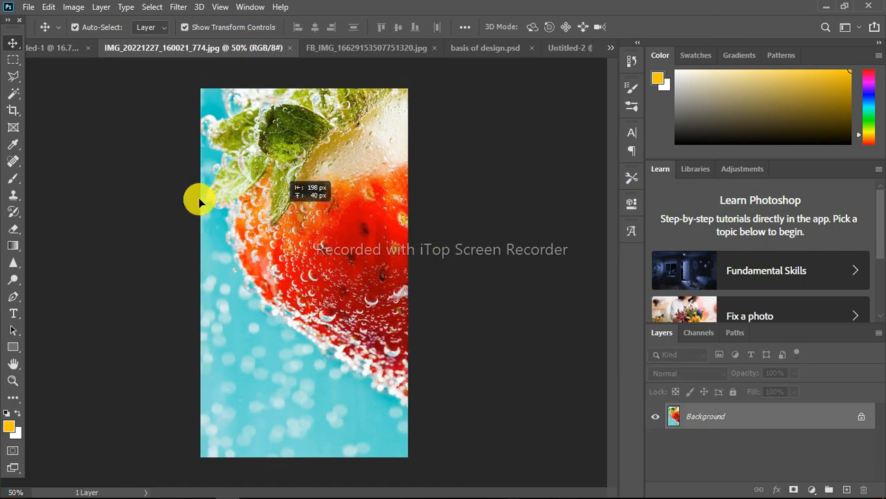
pyautogui.moveTo(199, 197); pyautogui.dragTo(200, 146)
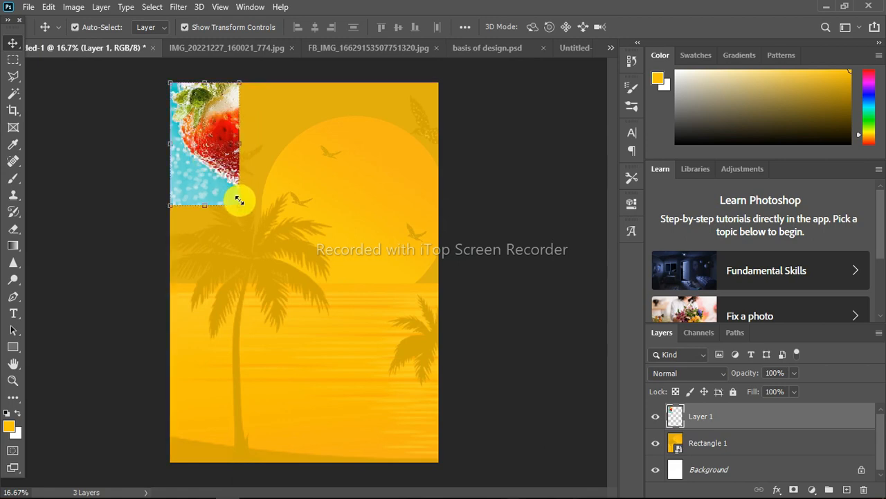
pyautogui.moveTo(239, 200); pyautogui.dragTo(357, 490)
pyautogui.moveTo(328, 401); pyautogui.dragTo(307, 400)
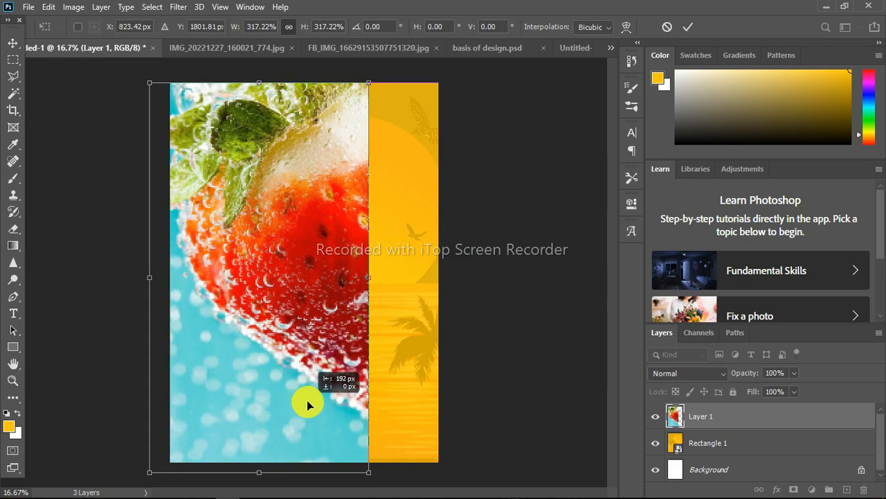
pyautogui.click(688, 27)
pyautogui.moveTo(312, 164); pyautogui.dragTo(233, 168)
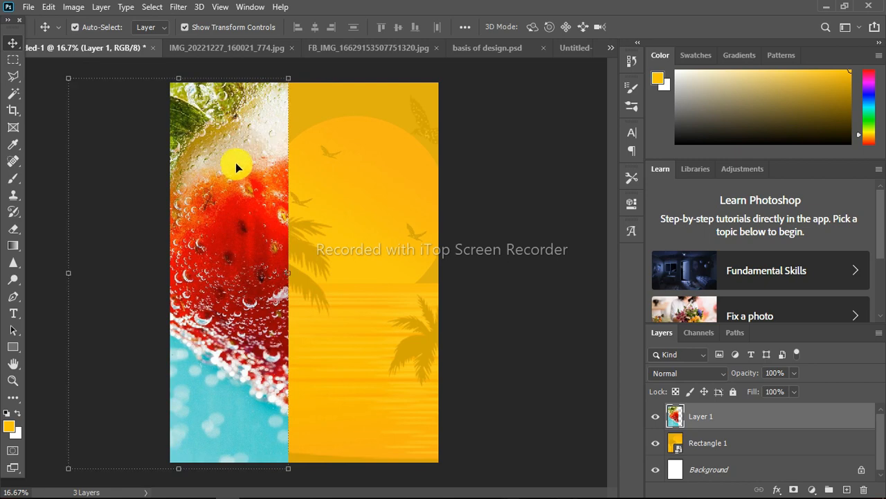
pyautogui.click(496, 104)
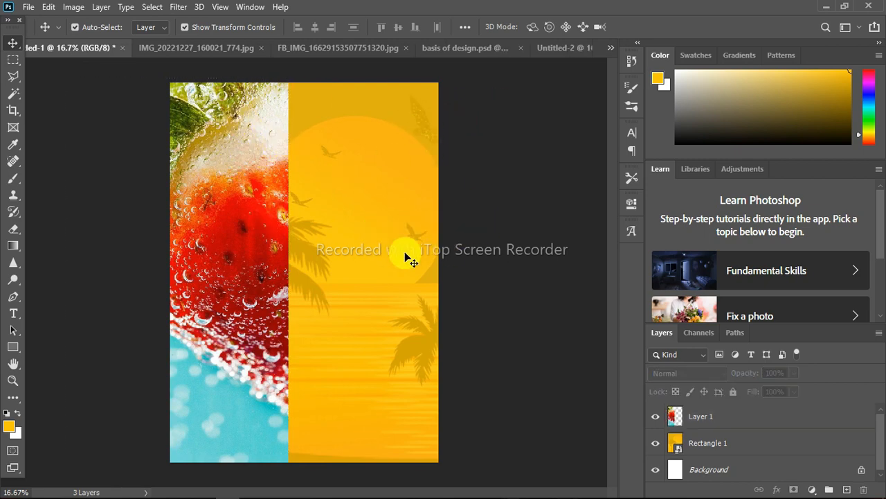
# Draw a rectangle about 1145 by 3628 px over the strawberry strip and remove its stroke
pyautogui.click(13, 345)
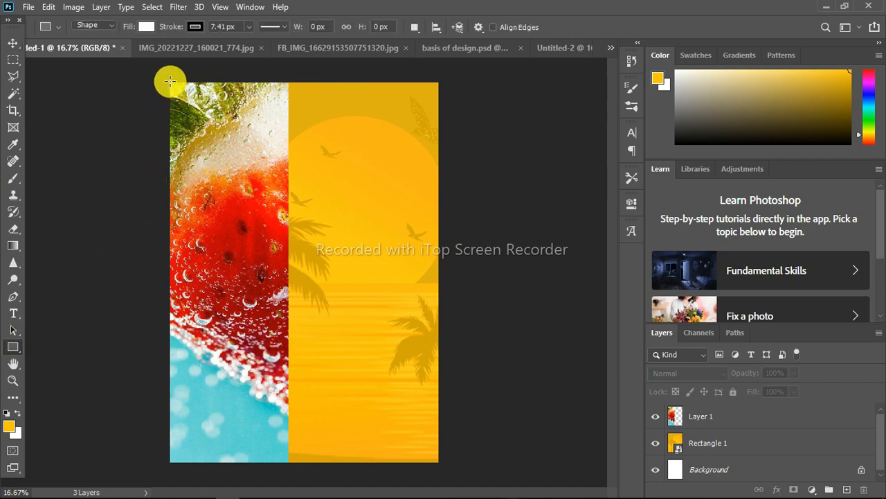
pyautogui.moveTo(166, 78); pyautogui.dragTo(289, 471)
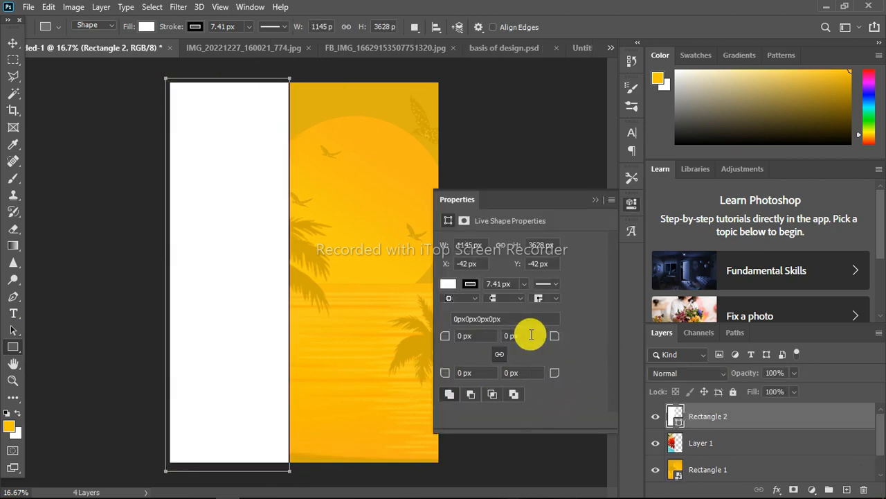
pyautogui.click(471, 284)
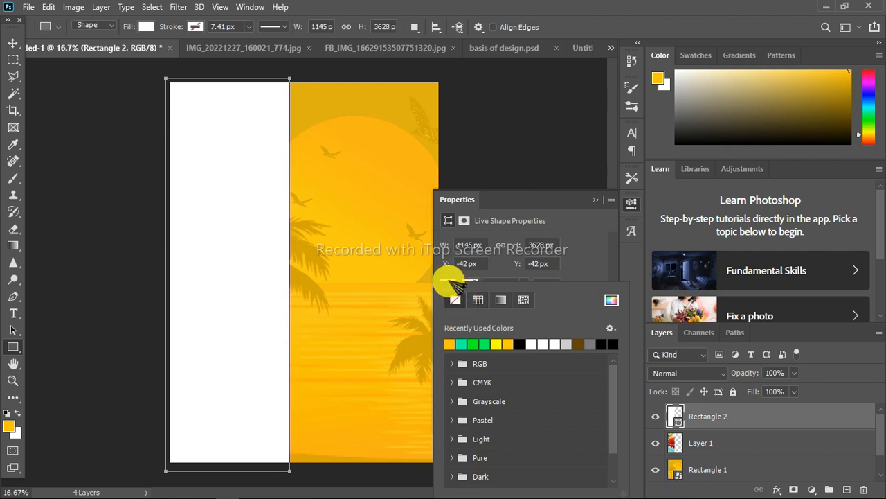
pyautogui.click(451, 279)
# Fill the rectangle over the strawberry strip with a custom, fully saturated bright green
pyautogui.click(451, 278)
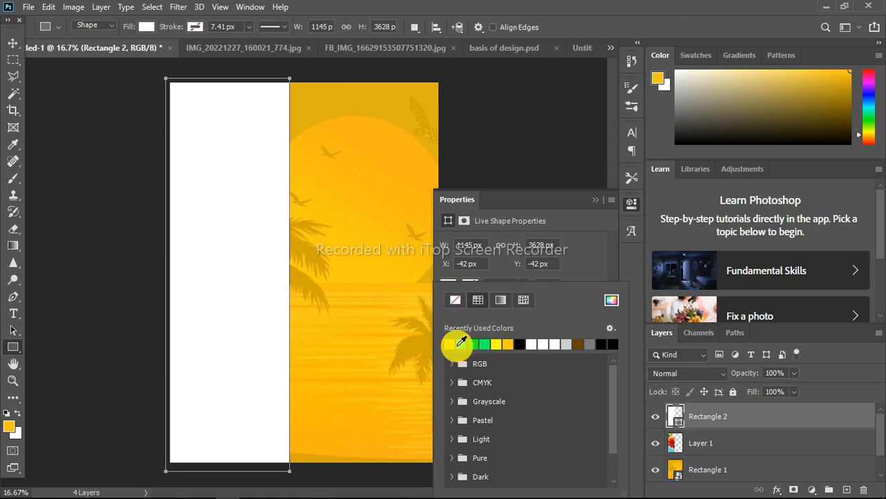
pyautogui.click(470, 342)
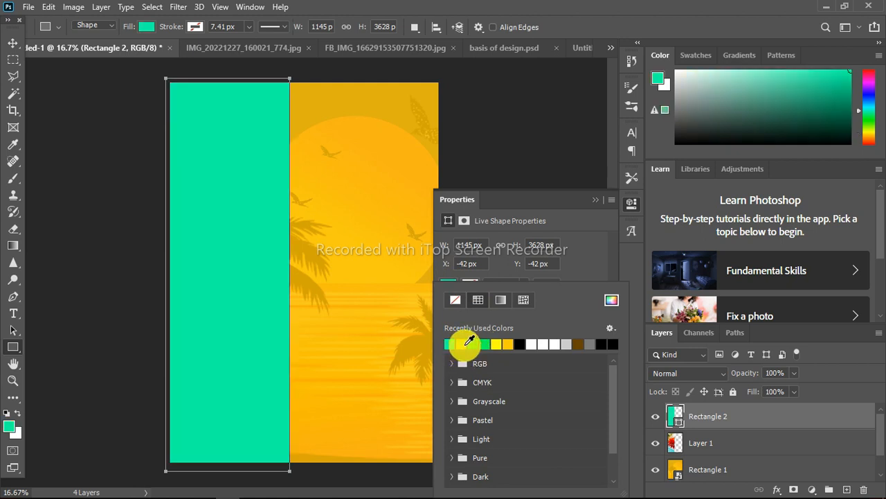
pyautogui.click(611, 299)
pyautogui.click(613, 298)
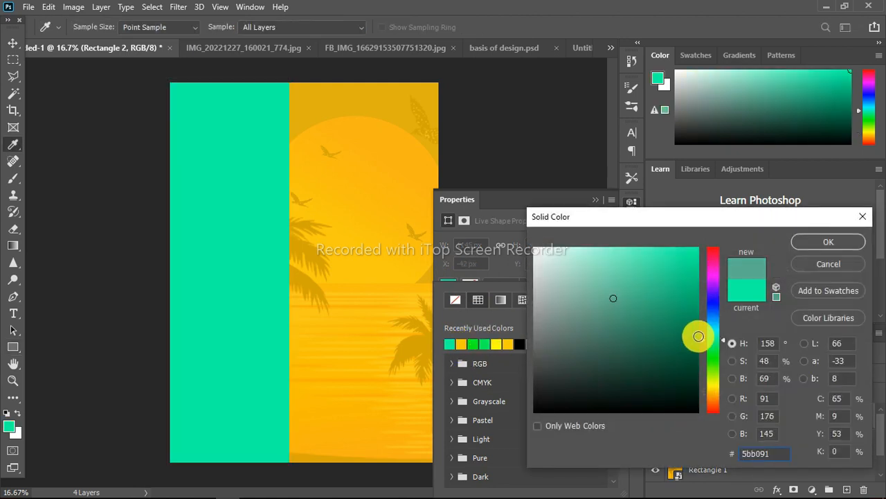
pyautogui.moveTo(614, 297)
pyautogui.mouseDown()
pyautogui.moveTo(635, 273)
pyautogui.moveTo(617, 289)
pyautogui.mouseUp()
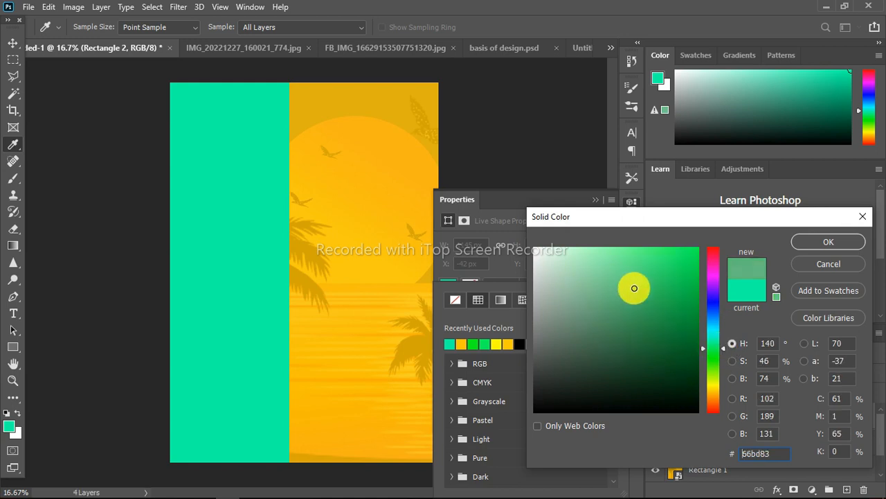
pyautogui.moveTo(633, 287); pyautogui.dragTo(706, 242)
pyautogui.click(839, 242)
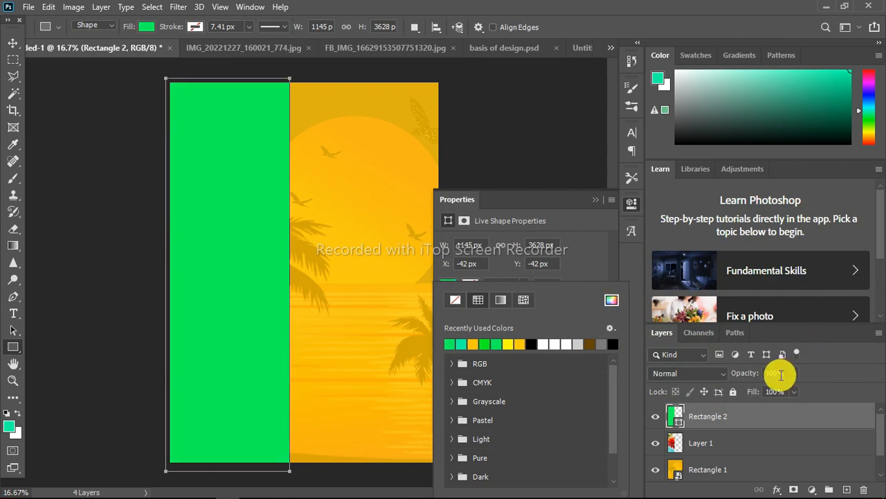
# Set the green rectangle's opacity to 76% and convert it together with the strawberry layer into one smart object
pyautogui.click(792, 373)
pyautogui.click(793, 374)
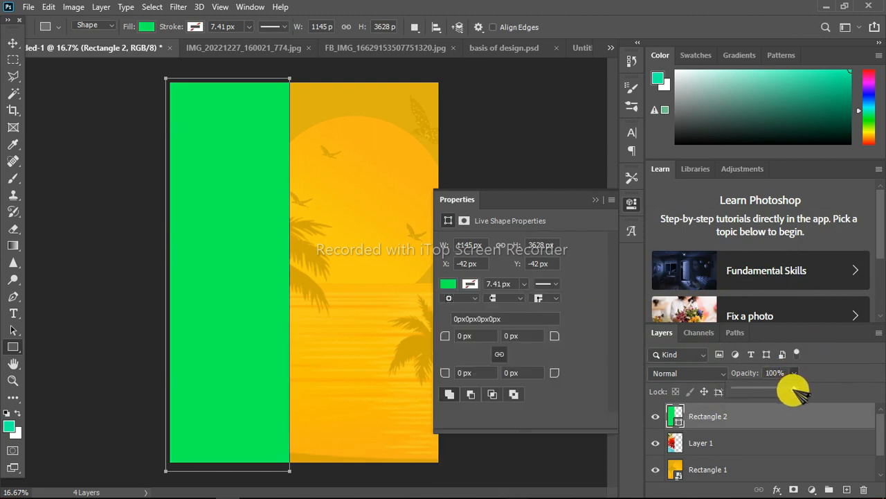
pyautogui.moveTo(792, 392); pyautogui.dragTo(788, 392)
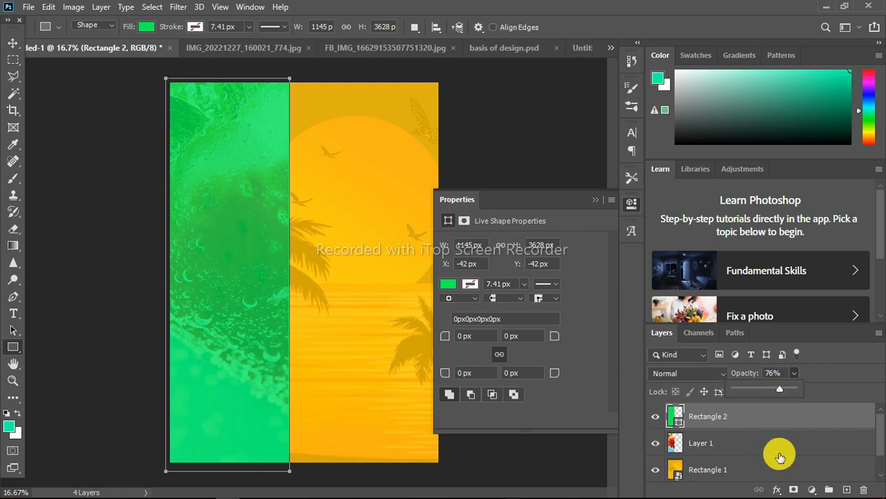
pyautogui.keyDown('shift'); pyautogui.click(736, 444); pyautogui.keyUp('shift')
pyautogui.rightClick(752, 443)
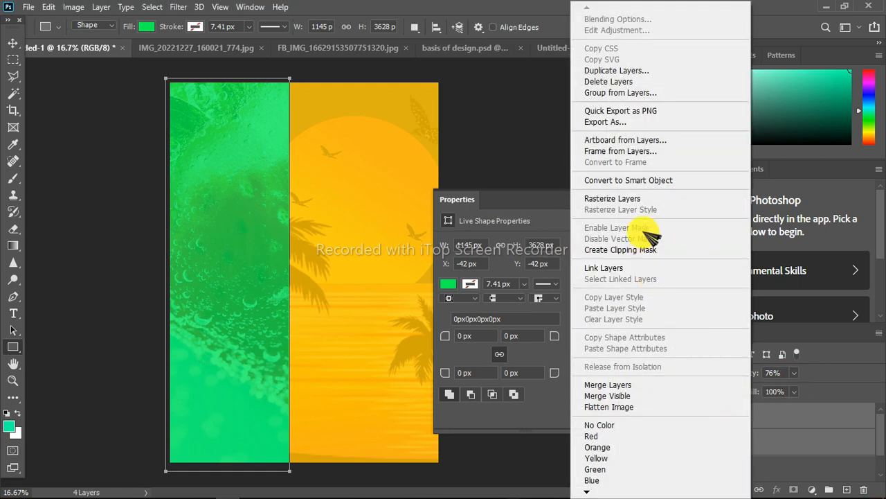
pyautogui.click(627, 180)
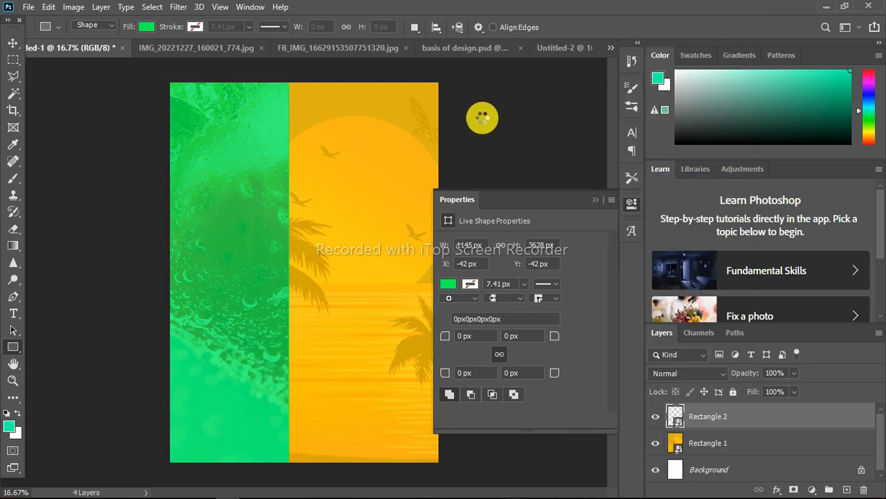
# Add a drop shadow to the green strip's smart object with 28% spread and 68 px size
pyautogui.click(13, 43)
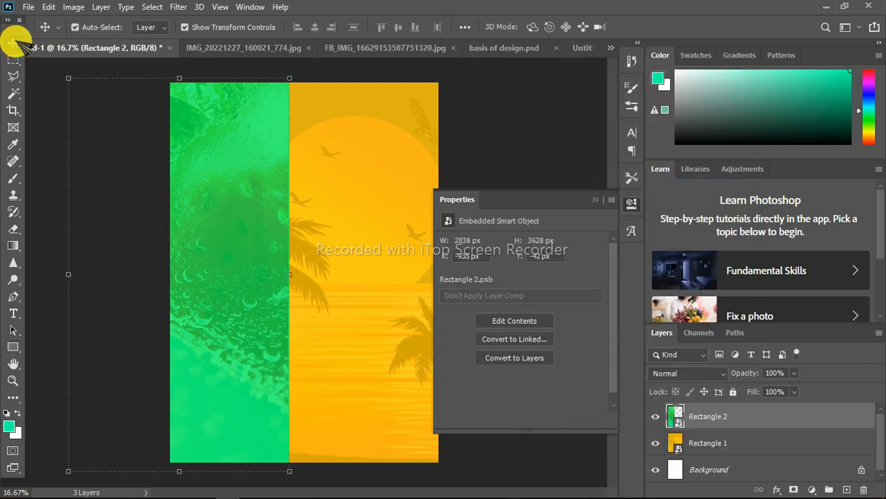
pyautogui.click(595, 200)
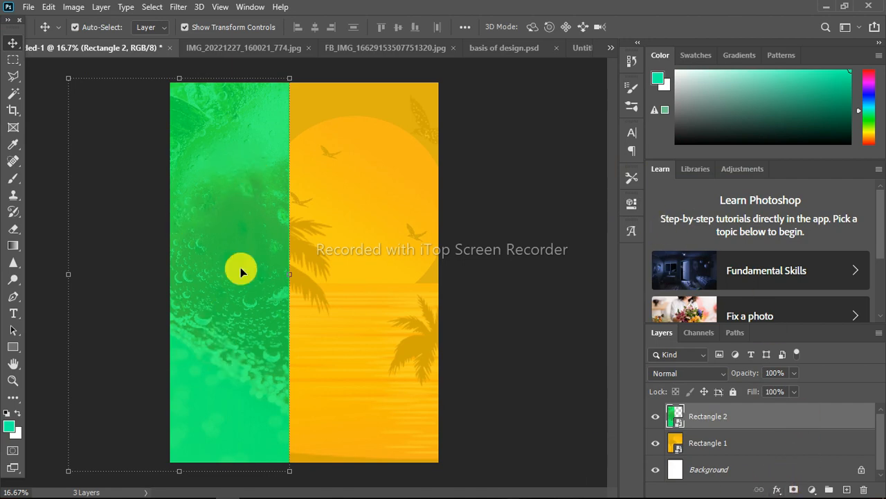
pyautogui.click(779, 490)
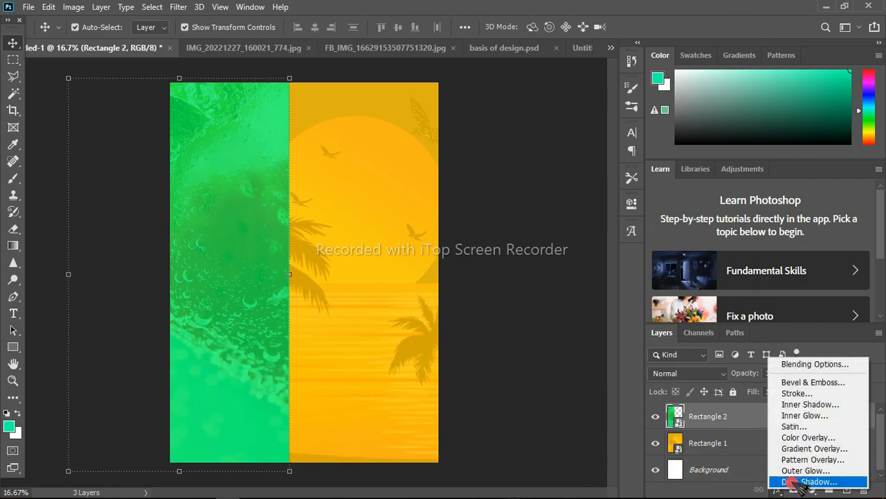
pyautogui.click(792, 478)
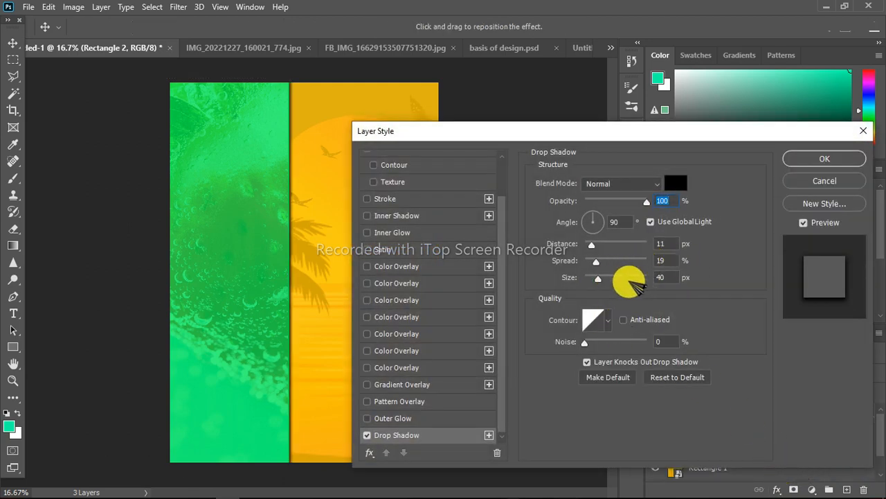
pyautogui.moveTo(598, 278); pyautogui.dragTo(606, 277)
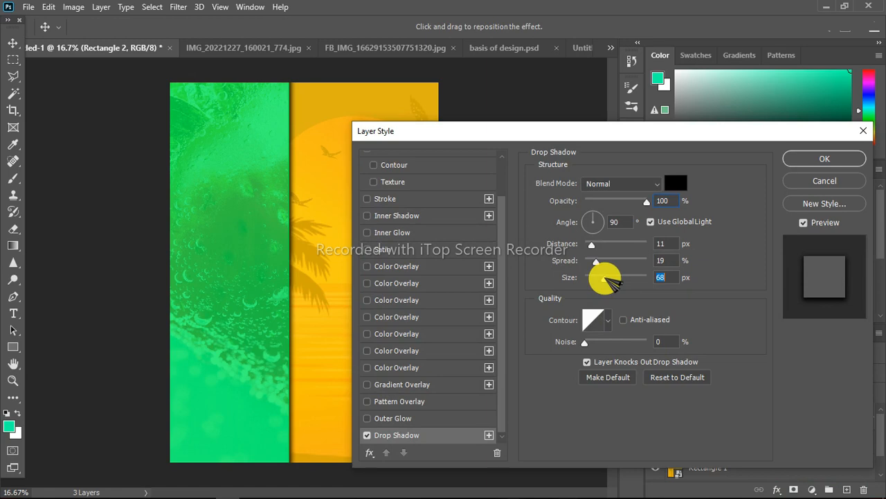
pyautogui.moveTo(599, 263); pyautogui.dragTo(601, 262)
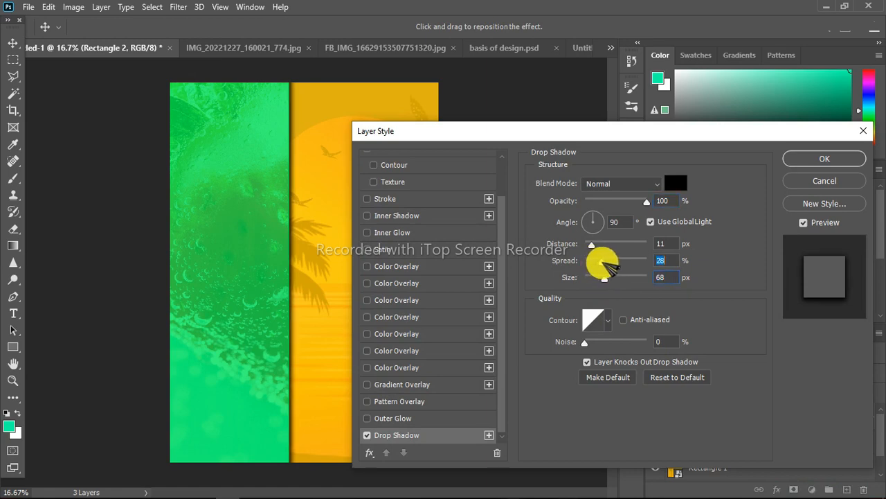
pyautogui.click(827, 157)
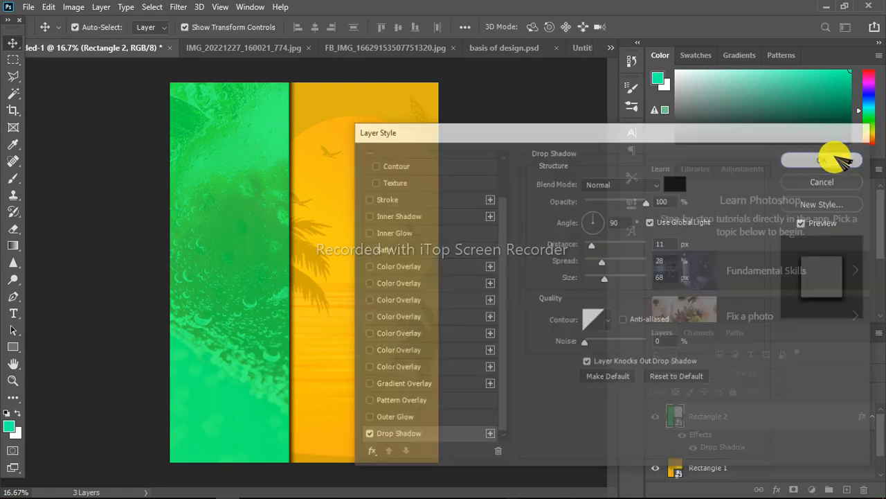
pyautogui.click(525, 108)
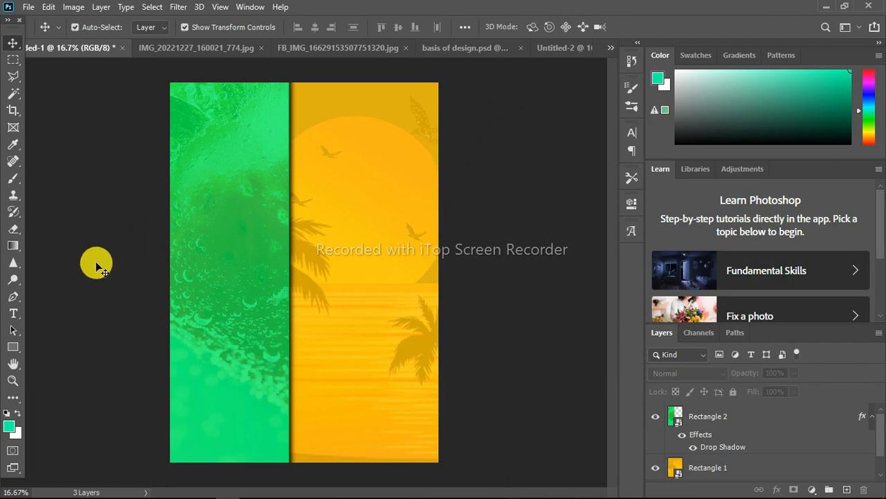
# Add a Lorem Ipsum text line near the top of the orange area and enlarge it to about 69 pt
pyautogui.click(14, 313)
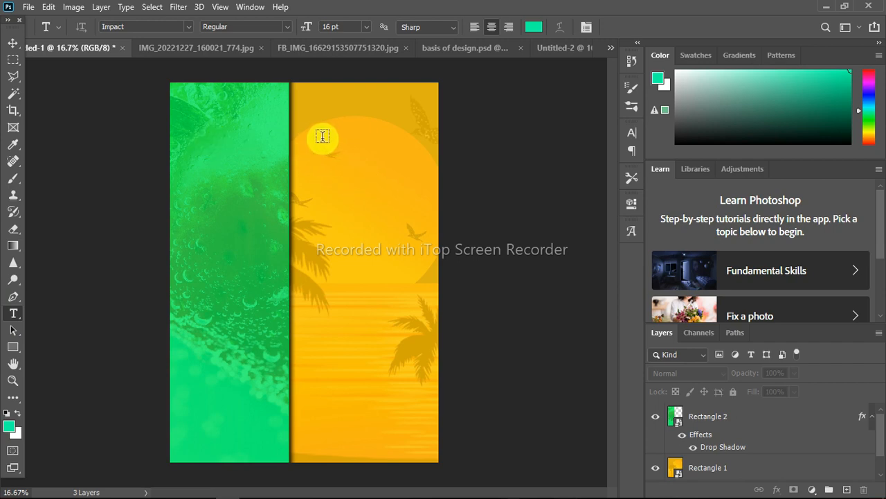
pyautogui.click(323, 135)
pyautogui.click(13, 42)
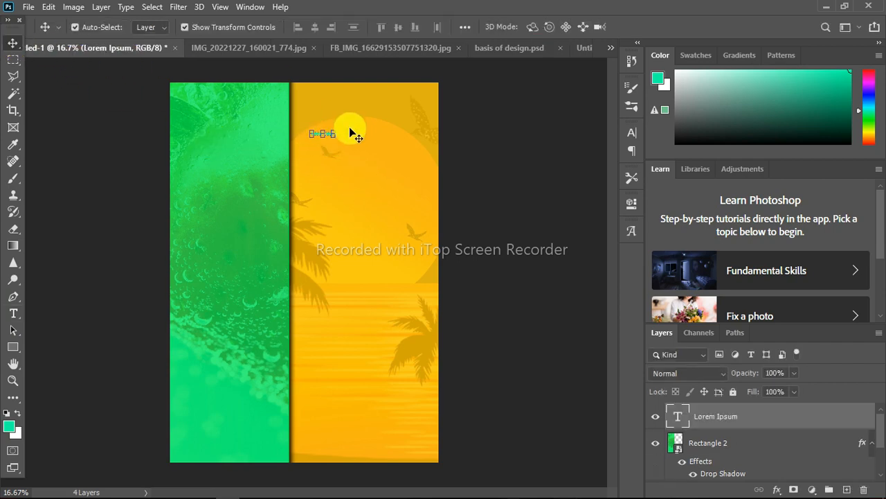
pyautogui.moveTo(337, 139); pyautogui.dragTo(372, 141)
pyautogui.press('Return')
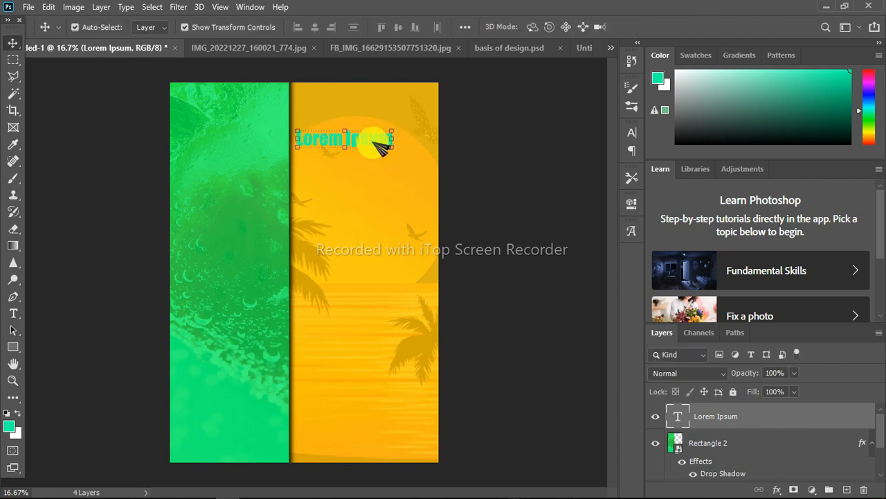
# Change the Lorem Ipsum text color to black (000000)
pyautogui.doubleClick(370, 140)
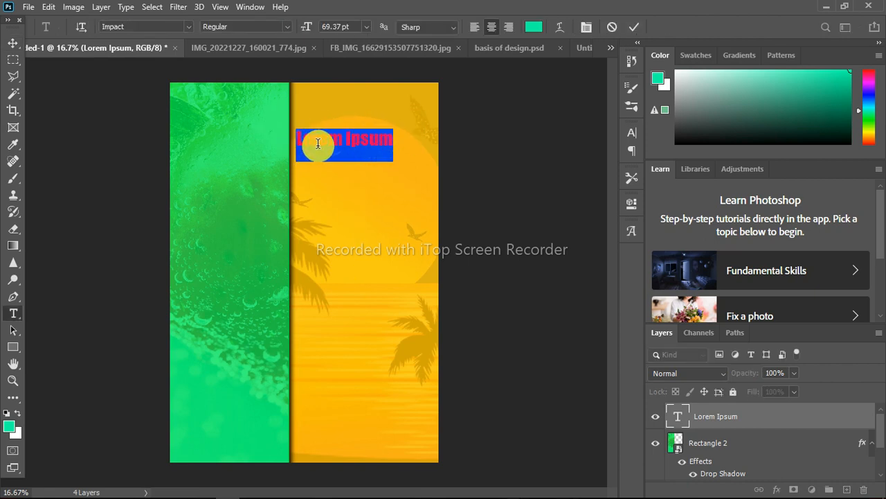
pyautogui.click(534, 26)
pyautogui.moveTo(586, 301); pyautogui.dragTo(524, 427)
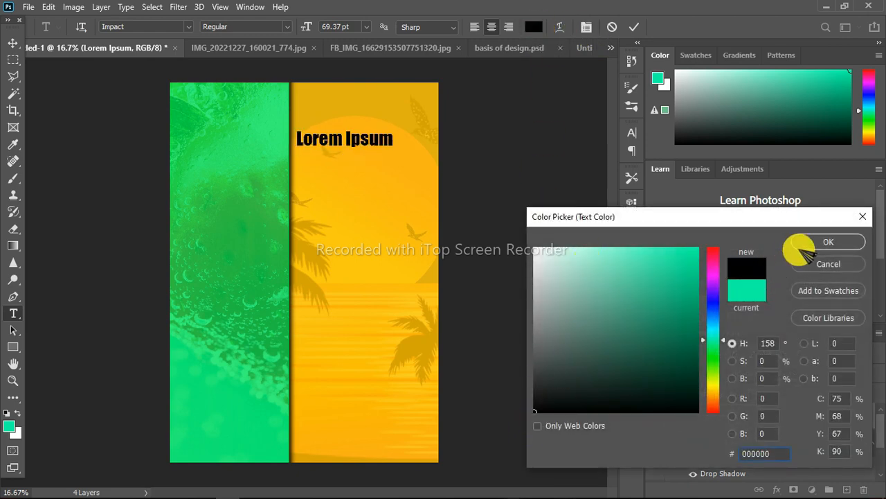
pyautogui.click(824, 243)
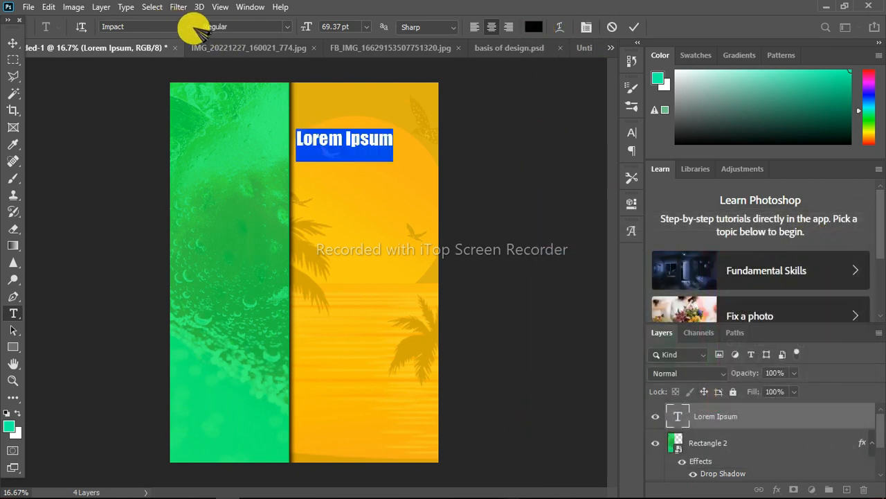
# Set the placeholder text in Bookman Old Style Bold and shift it fully onto the orange area
pyautogui.click(195, 28)
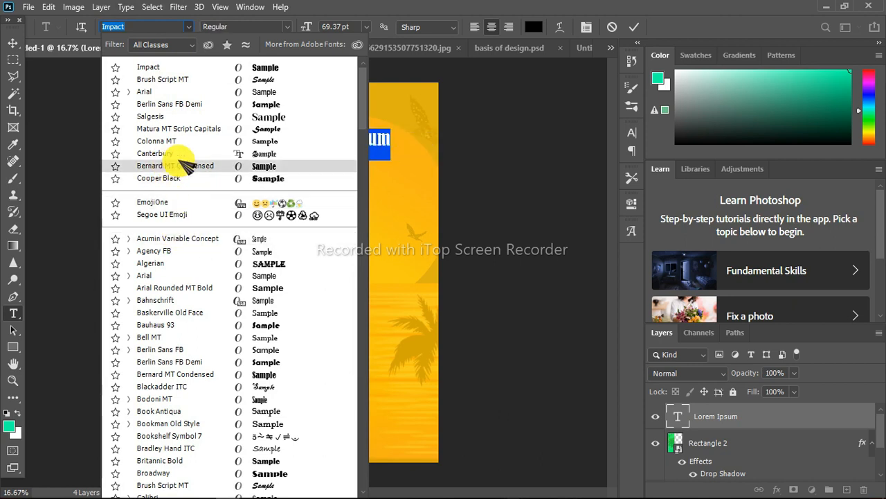
pyautogui.click(242, 423)
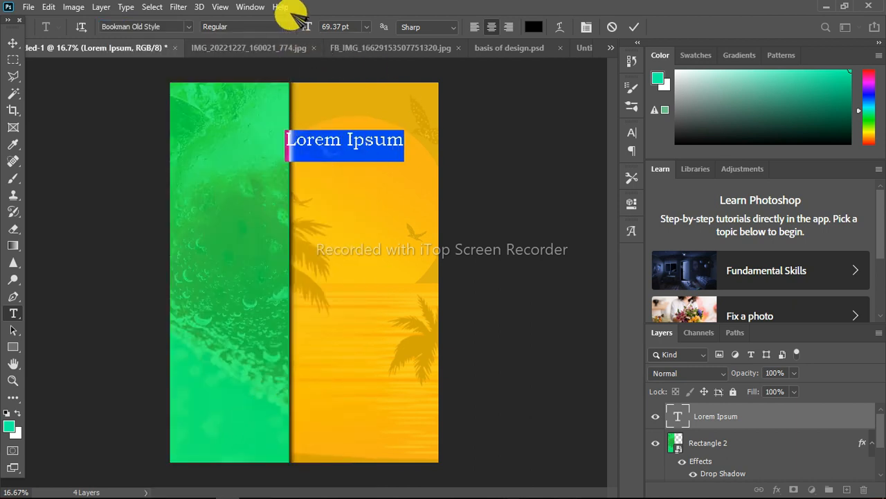
pyautogui.click(286, 26)
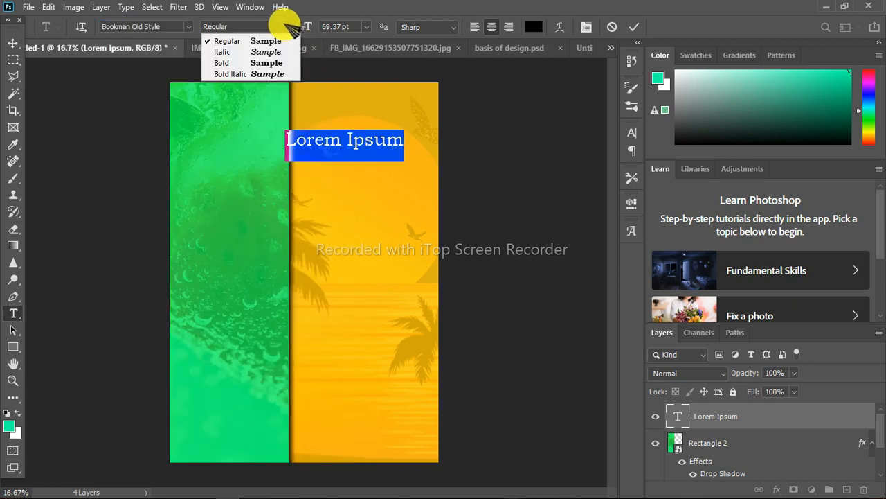
pyautogui.click(276, 62)
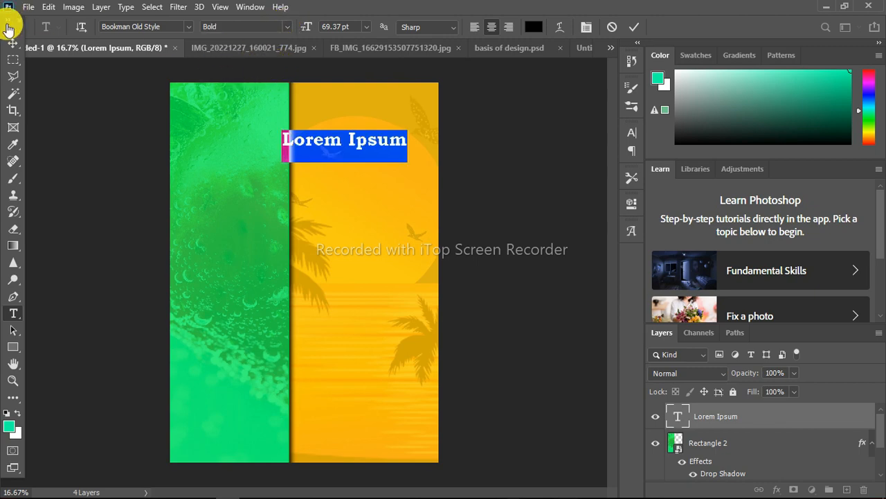
pyautogui.click(14, 44)
pyautogui.moveTo(382, 142); pyautogui.dragTo(393, 147)
# Replace the Lorem Ipsum placeholder text with THE
pyautogui.doubleClick(392, 142)
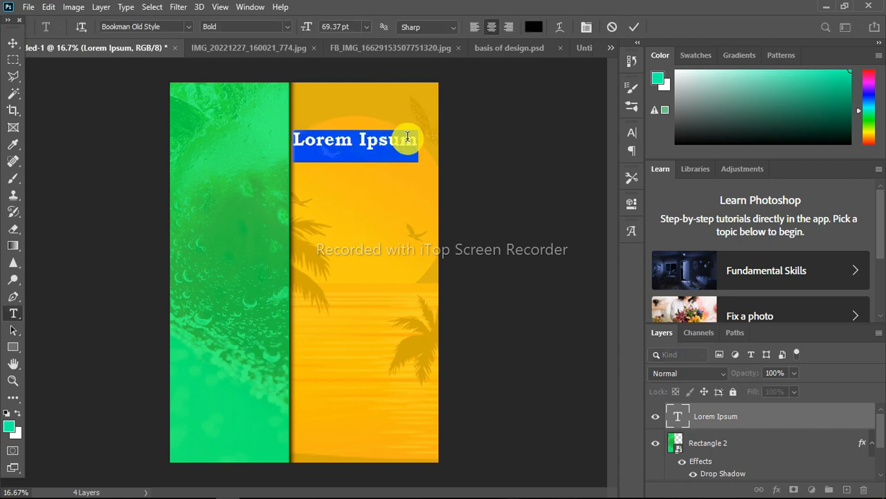
pyautogui.press('BackSpace')
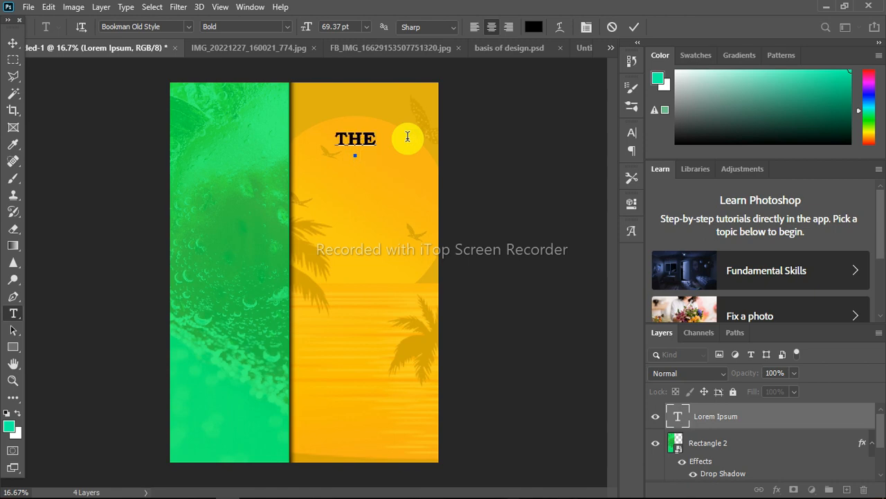
pyautogui.click(633, 27)
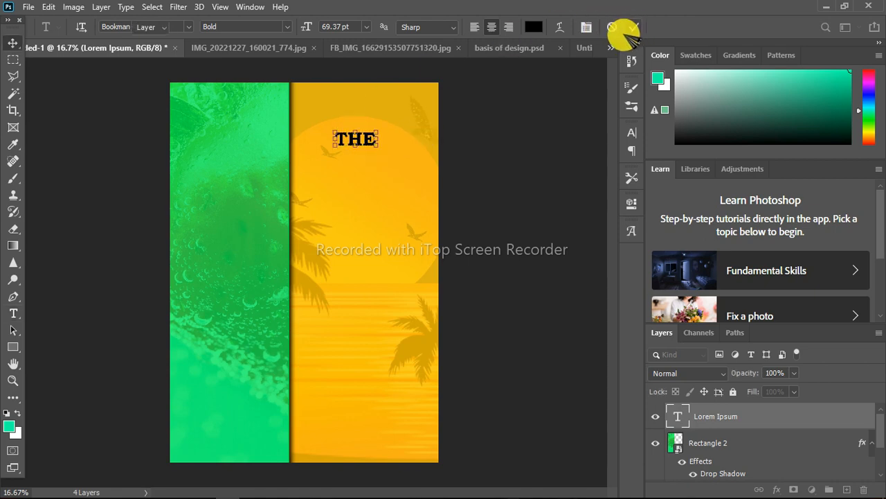
# Scale the word THE to about 137% and move it to the upper-left corner of the orange area
pyautogui.click(13, 43)
pyautogui.hotkey('ctrl', 't')
pyautogui.moveTo(378, 148); pyautogui.dragTo(338, 114)
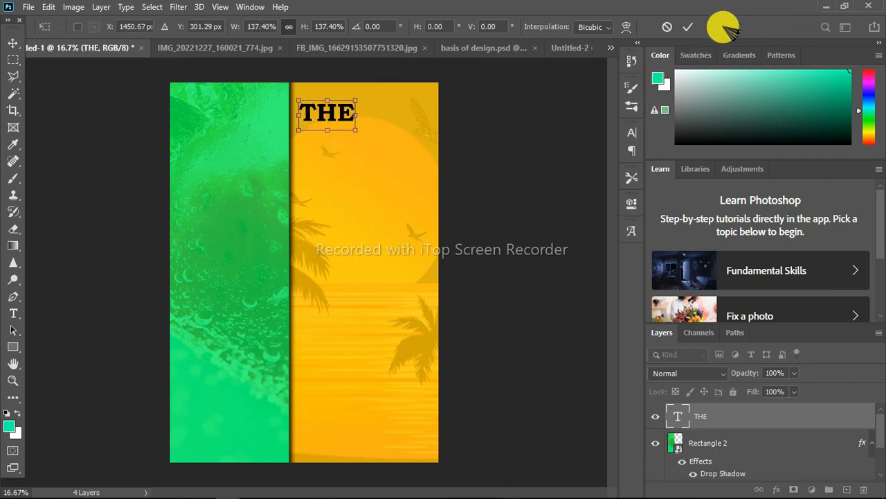
pyautogui.click(687, 27)
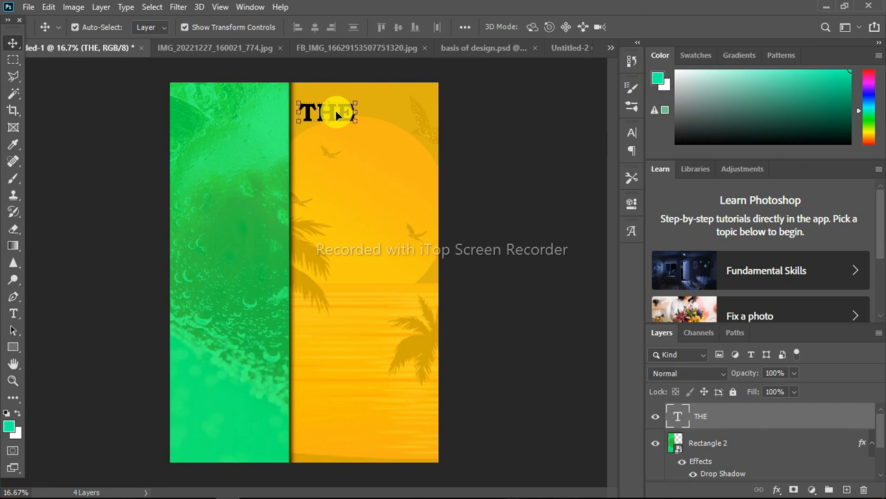
# Duplicate the word THE directly below itself and change the copy's text to BASIS
pyautogui.moveTo(344, 113); pyautogui.dragTo(348, 151)
pyautogui.doubleClick(348, 153)
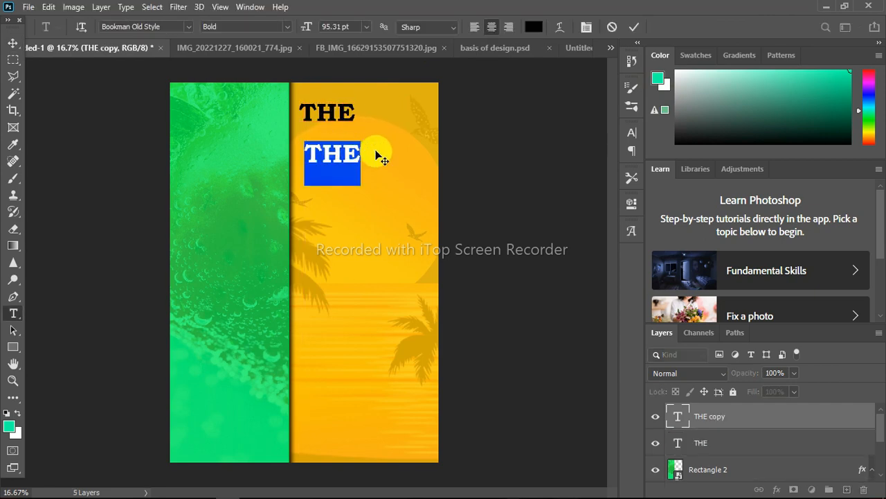
pyautogui.press('BackSpace')
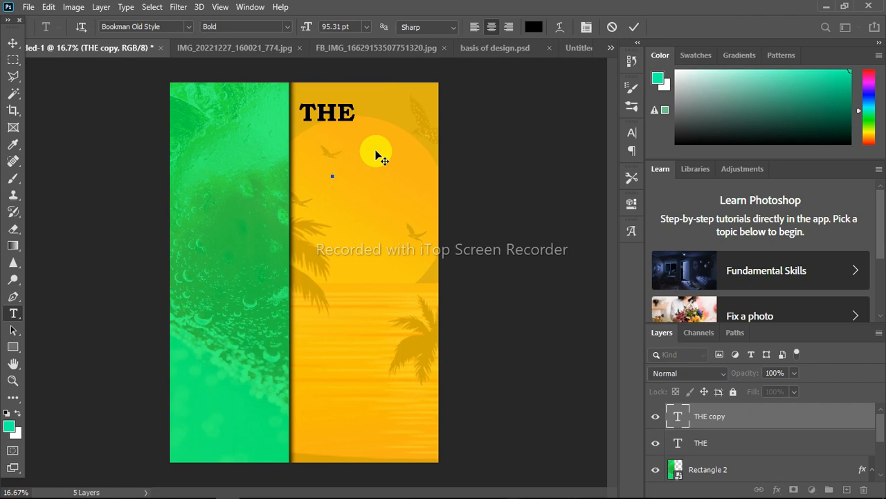
pyautogui.write('BASIS')
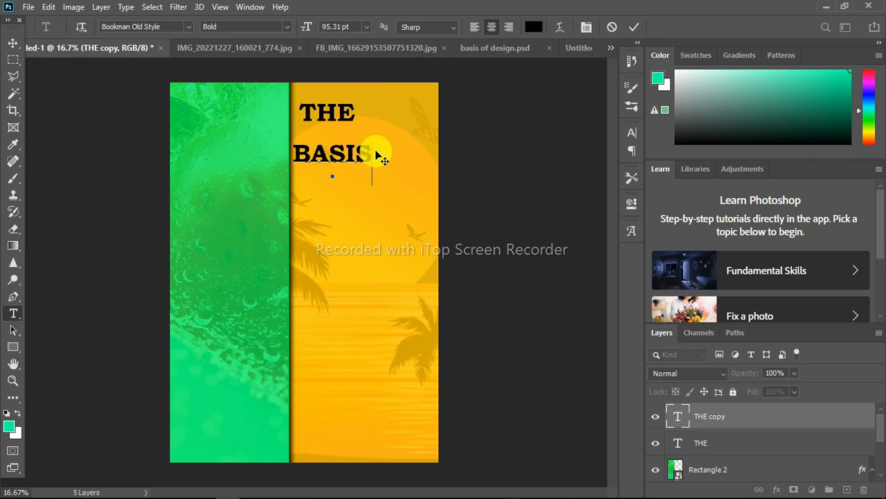
pyautogui.click(635, 27)
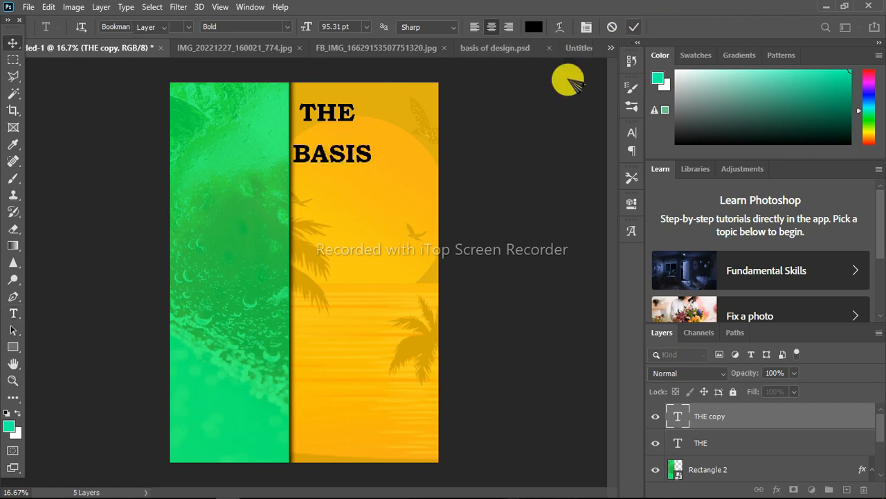
# Scale the word BASIS to about 59% and place it immediately to the right of THE, near its baseline
pyautogui.moveTo(297, 143); pyautogui.dragTo(374, 119)
pyautogui.click(688, 27)
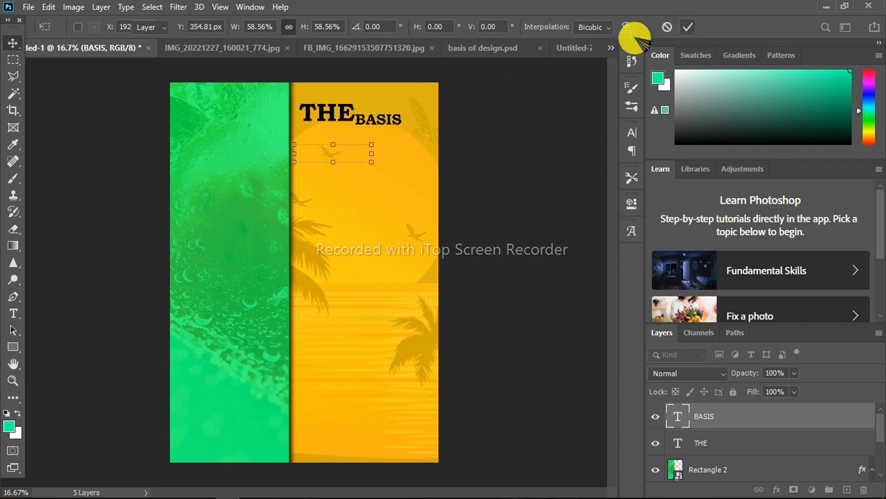
pyautogui.click(338, 105)
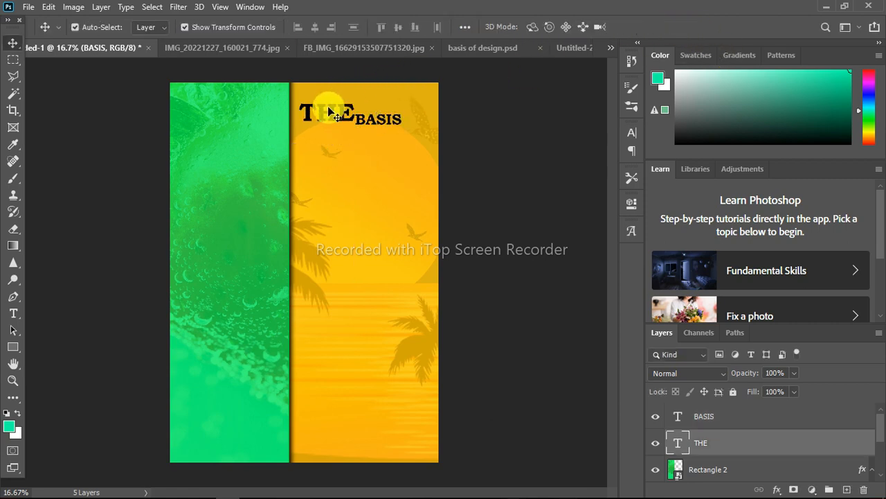
pyautogui.click(383, 120)
pyautogui.press('Return')
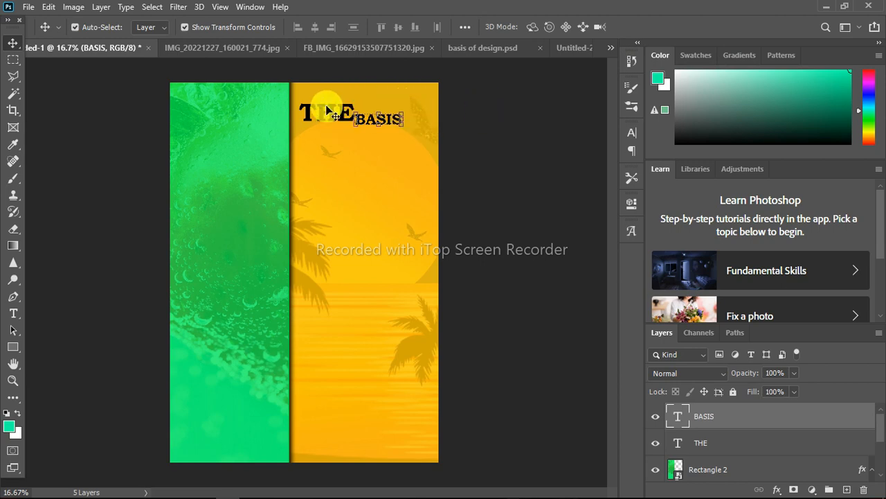
pyautogui.click(500, 117)
# Duplicate the word BASIS a little below itself and change the copy's text to OF
pyautogui.click(394, 120)
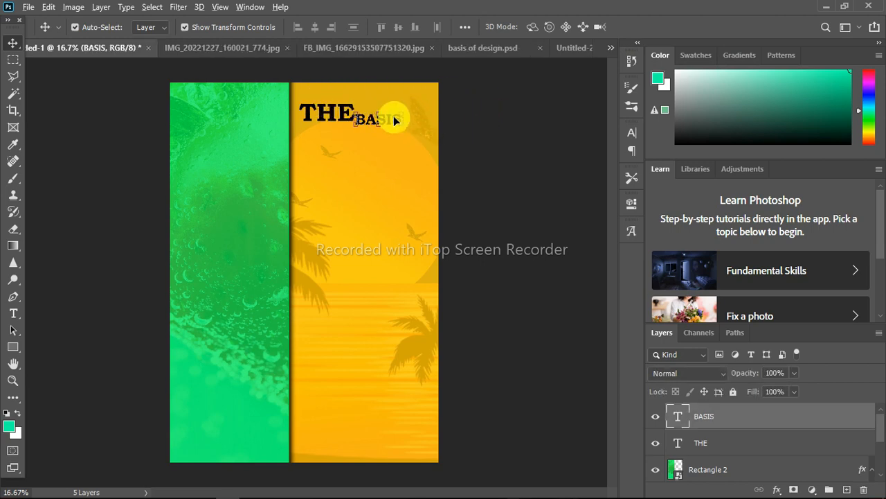
pyautogui.moveTo(394, 120); pyautogui.dragTo(388, 156)
pyautogui.doubleClick(388, 156)
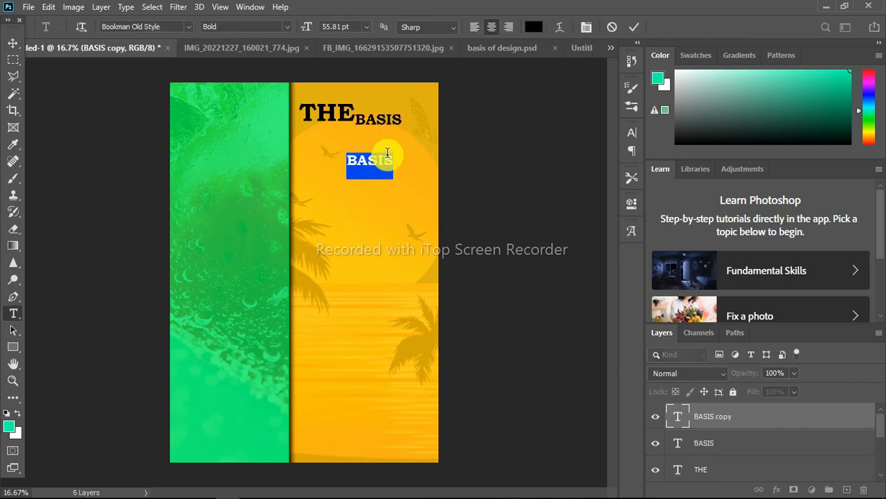
pyautogui.press('BackSpace')
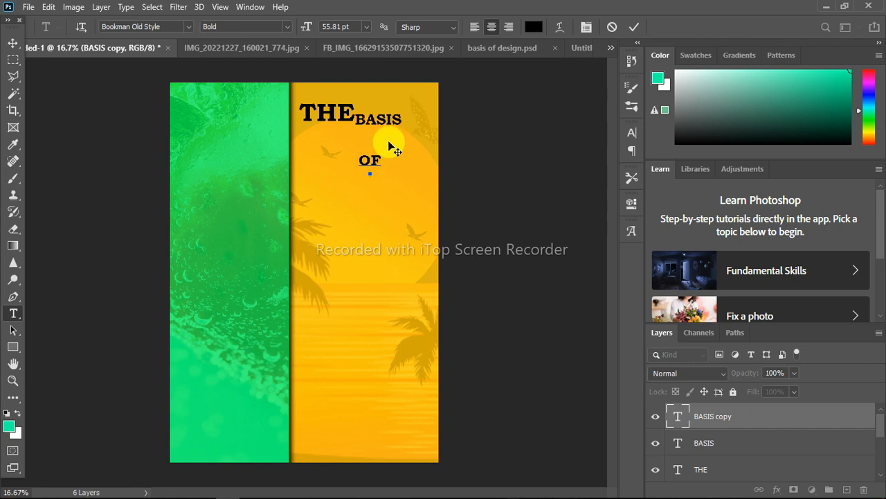
pyautogui.click(637, 29)
pyautogui.press('v')
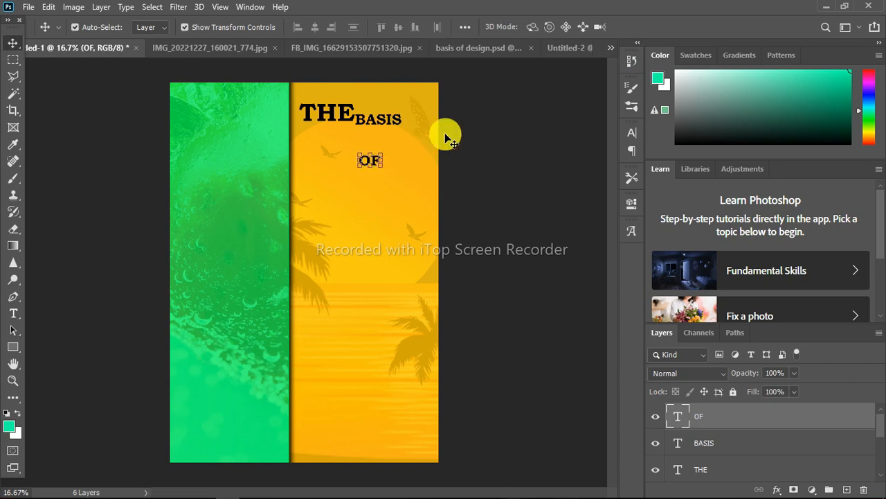
pyautogui.moveTo(82, 94); pyautogui.dragTo(122, 111)
pyautogui.click(375, 159)
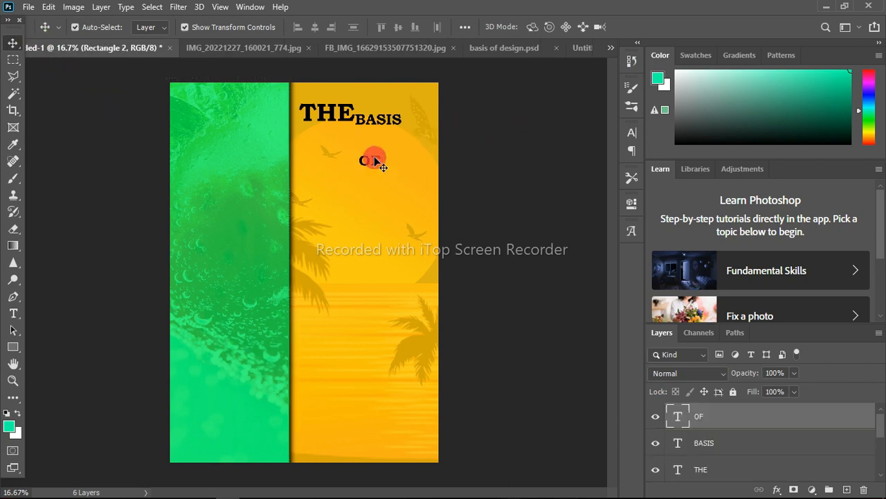
# Scale the word OF to about 181% in place
pyautogui.hotkey('ctrl', 't')
pyautogui.moveTo(370, 164)
pyautogui.mouseDown()
pyautogui.moveTo(370, 174)
pyautogui.moveTo(375, 159)
pyautogui.moveTo(374, 169)
pyautogui.mouseUp()
pyautogui.click(686, 27)
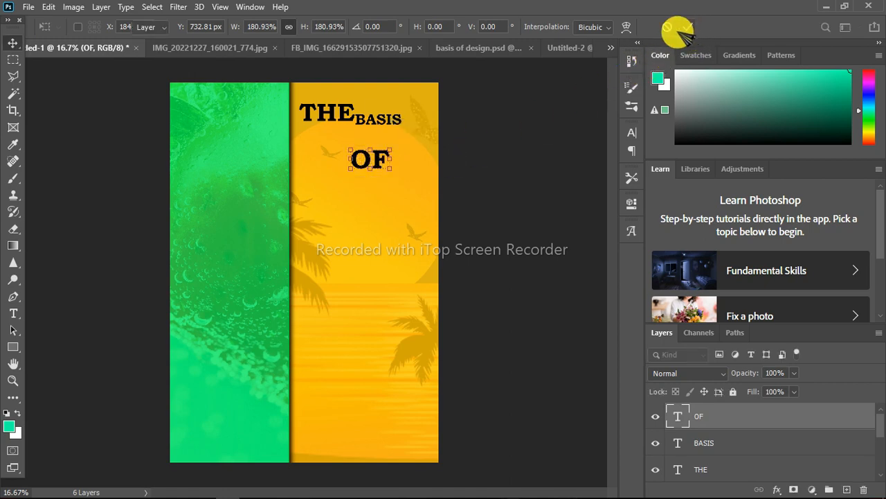
# Duplicate the word OF directly below itself and change the copy's text to DESIGN PROCESS
pyautogui.moveTo(378, 162); pyautogui.dragTo(365, 205)
pyautogui.doubleClick(359, 203)
pyautogui.press('BackSpace')
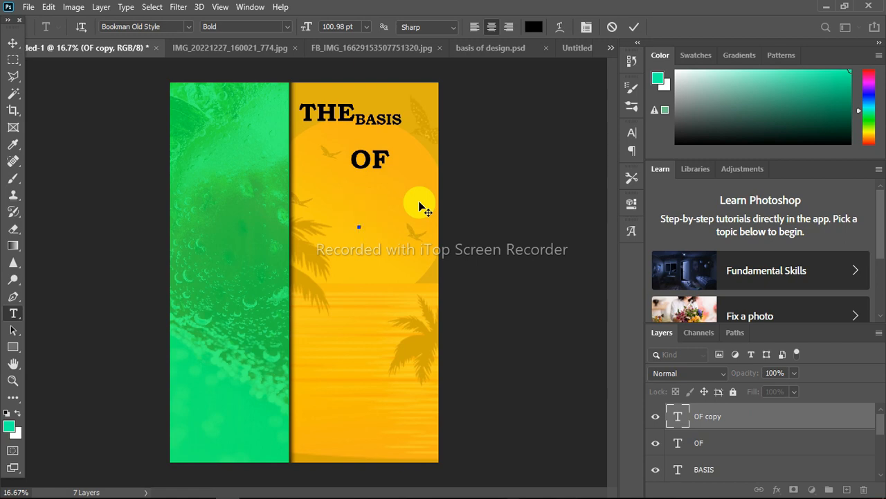
pyautogui.write('DESI')
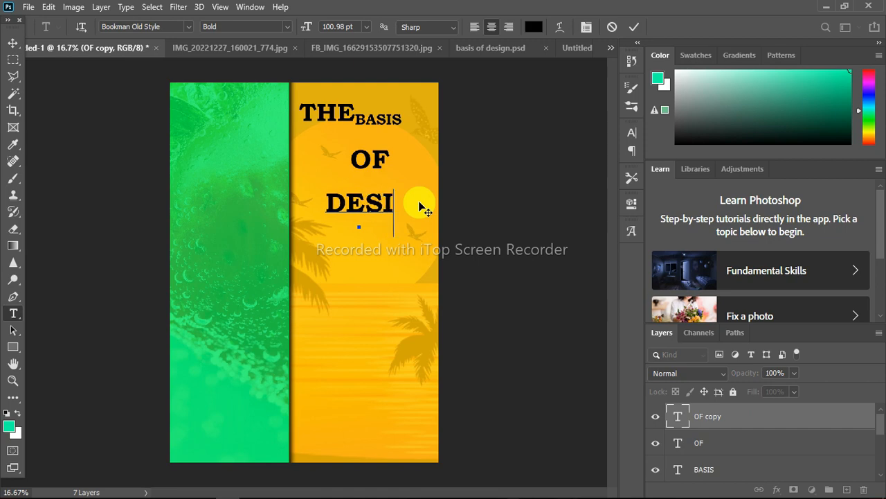
pyautogui.write('G')
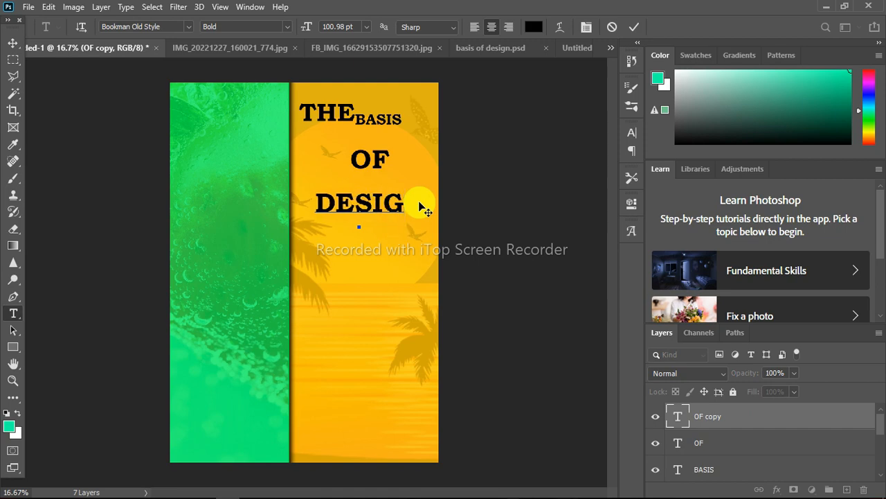
pyautogui.write('N PRO')
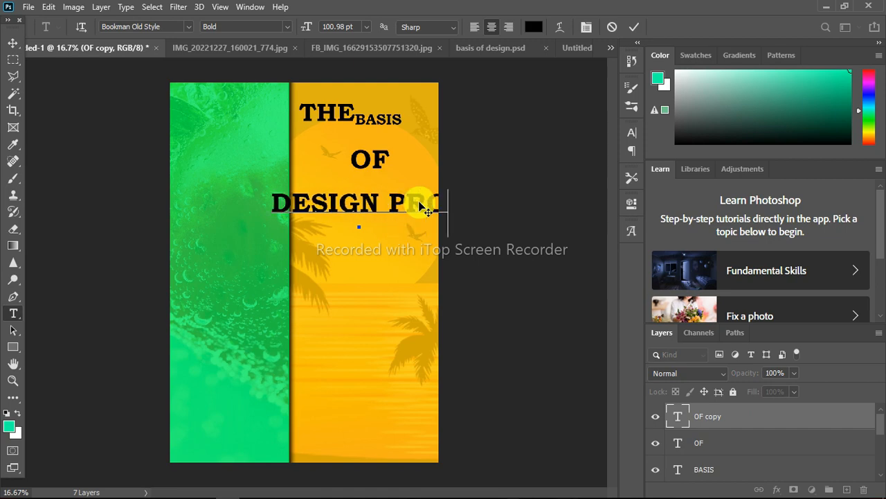
pyautogui.write('CESS')
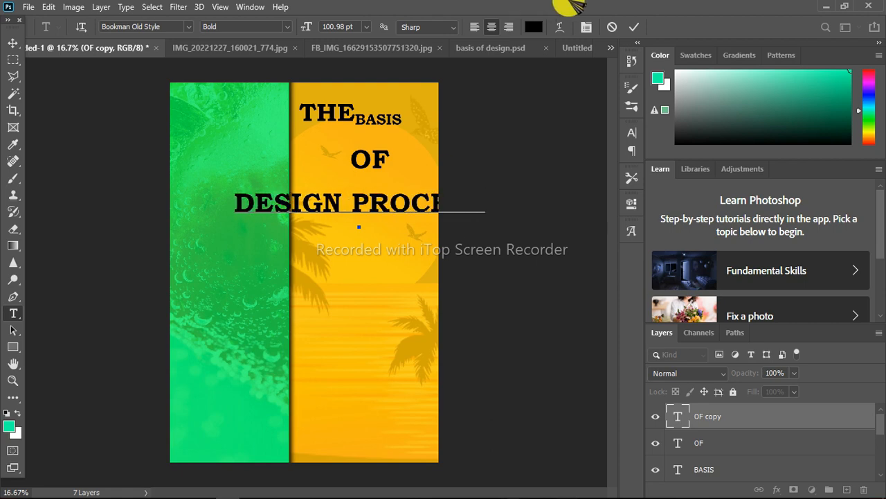
pyautogui.click(632, 26)
# Scale DESIGN PROCESS to about 48% so it fits within the orange area below OF
pyautogui.press('v')
pyautogui.moveTo(384, 200); pyautogui.dragTo(341, 200)
pyautogui.moveTo(192, 194); pyautogui.dragTo(324, 231)
pyautogui.moveTo(402, 206); pyautogui.dragTo(382, 202)
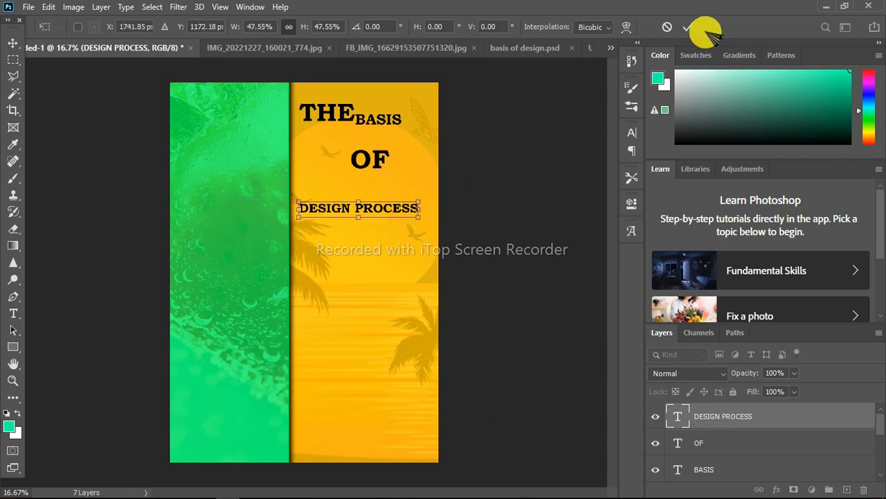
pyautogui.click(691, 27)
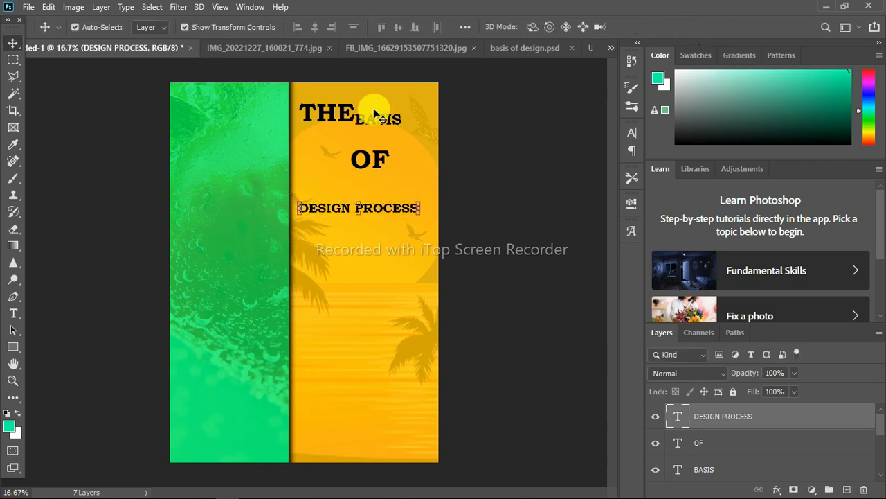
# Move the word THE left so it straddles the border between the green and orange areas
pyautogui.click(320, 112)
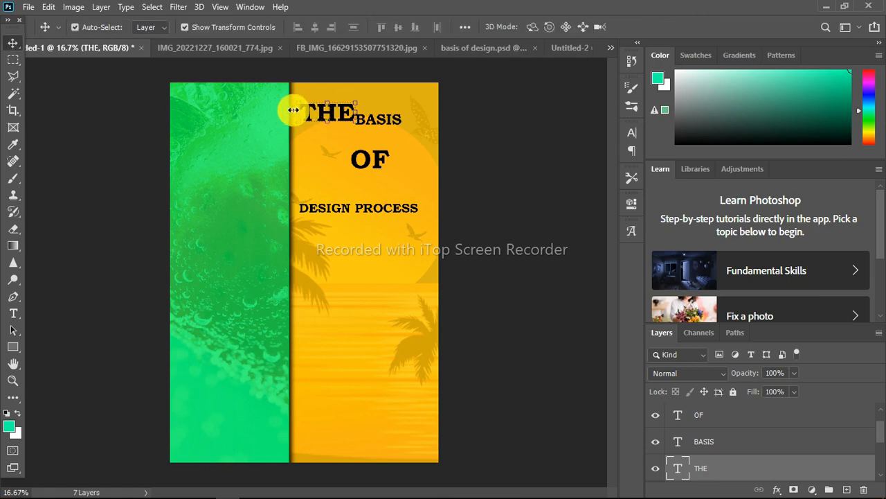
pyautogui.moveTo(337, 113); pyautogui.dragTo(294, 115)
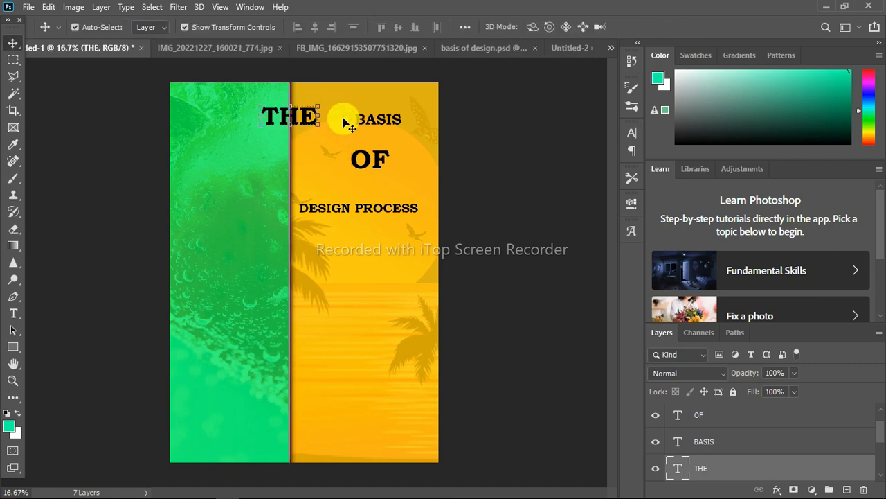
# Scale the word BASIS to about 141% and position it just right of THE on the same line
pyautogui.click(391, 123)
pyautogui.moveTo(388, 119)
pyautogui.mouseDown()
pyautogui.moveTo(354, 119)
pyautogui.moveTo(394, 131)
pyautogui.mouseUp()
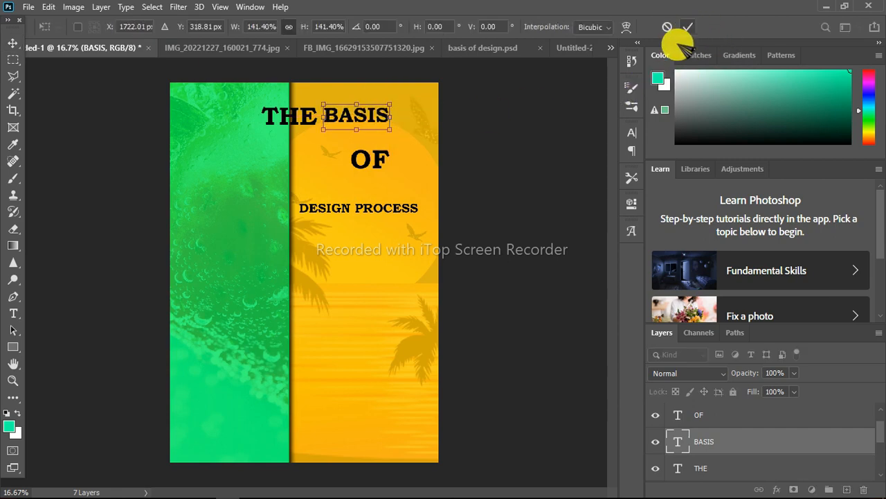
pyautogui.press('Down')
pyautogui.press('Down')
pyautogui.press('Down')
pyautogui.press('Up')
pyautogui.press('Up')
pyautogui.press('Up')
pyautogui.press('Up')
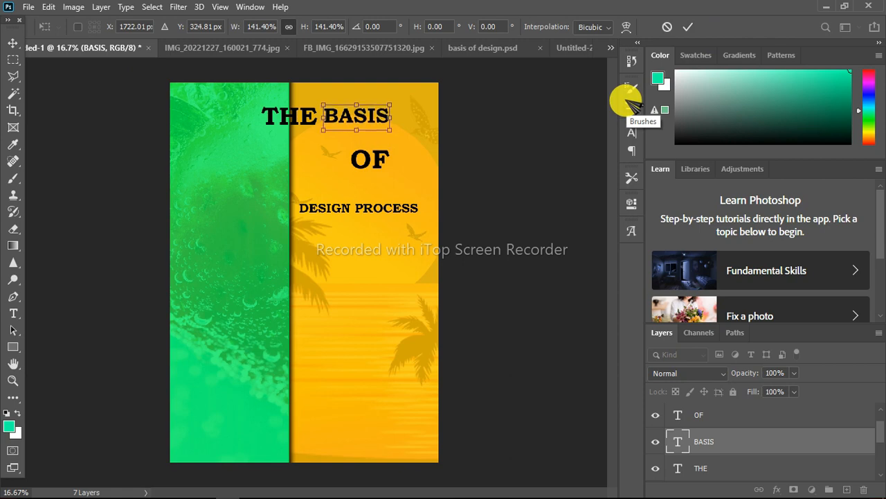
pyautogui.press('Left')
pyautogui.press('Left')
pyautogui.press('Left')
pyautogui.press('Left')
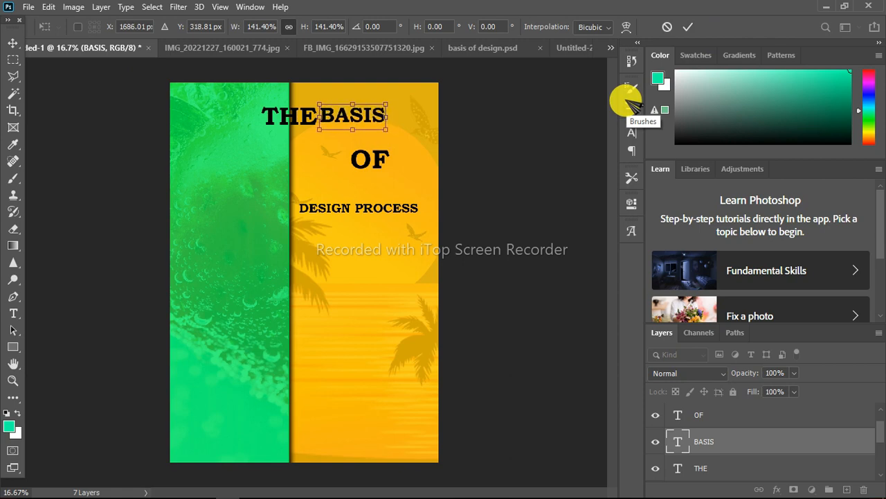
pyautogui.press('Right')
pyautogui.press('Right')
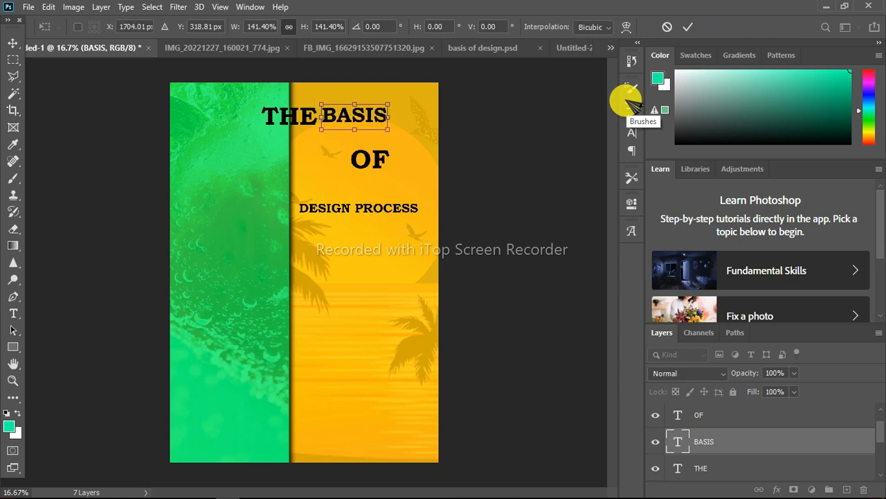
pyautogui.click(688, 26)
# Scale BASIS by about a further 116% and nudge it slightly down and right to line up with THE
pyautogui.moveTo(390, 124); pyautogui.dragTo(440, 125)
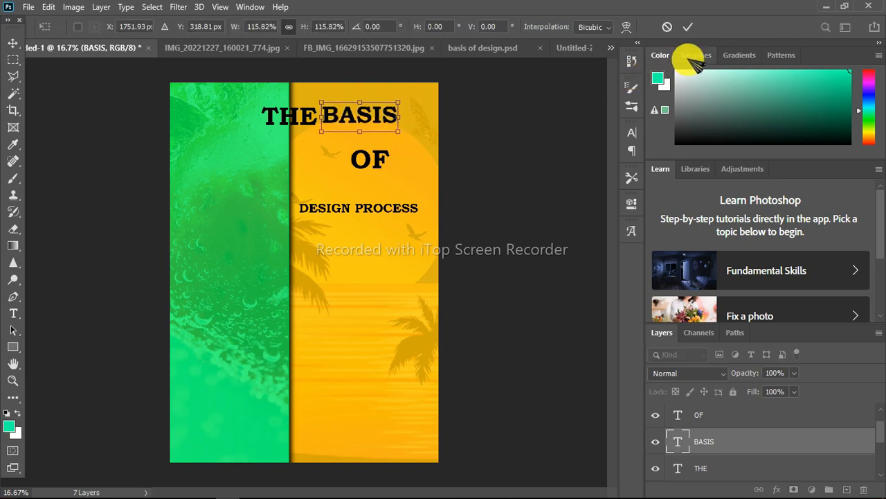
pyautogui.press('Down')
pyautogui.press('Down')
pyautogui.press('Down')
pyautogui.press('Down')
pyautogui.press('Down')
pyautogui.press('Down')
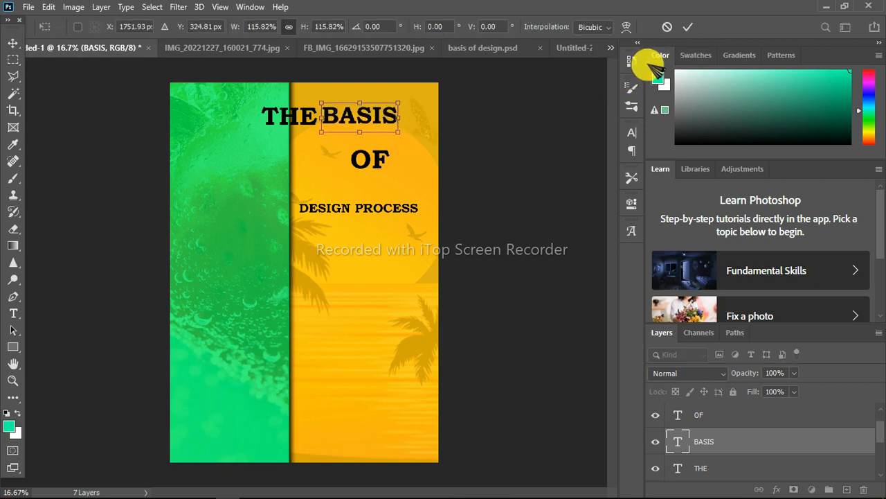
pyautogui.press('Right')
pyautogui.press('Right')
pyautogui.press('Right')
pyautogui.press('Right')
pyautogui.press('Right')
pyautogui.press('Right')
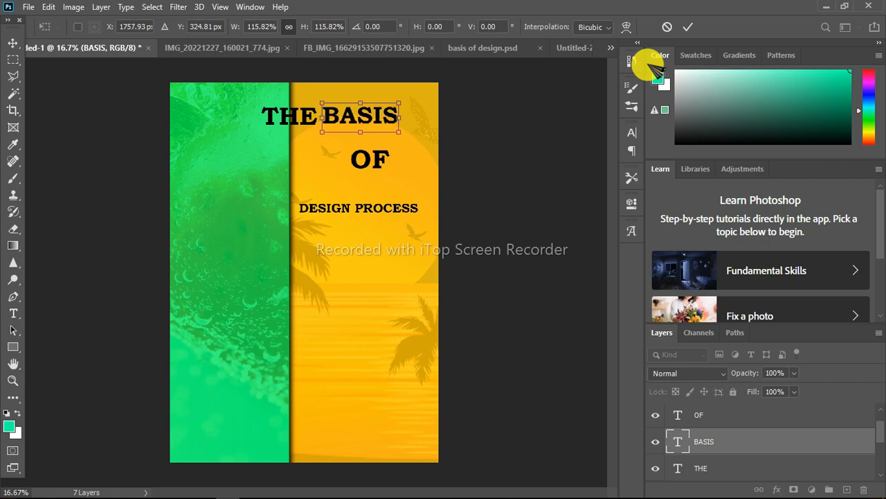
pyautogui.click(689, 27)
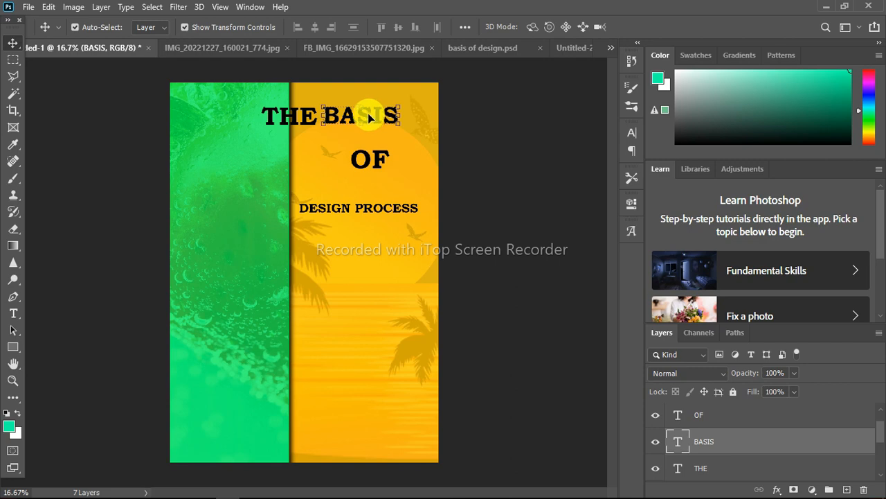
# Change the font style of the word BASIS to Regular
pyautogui.doubleClick(367, 116)
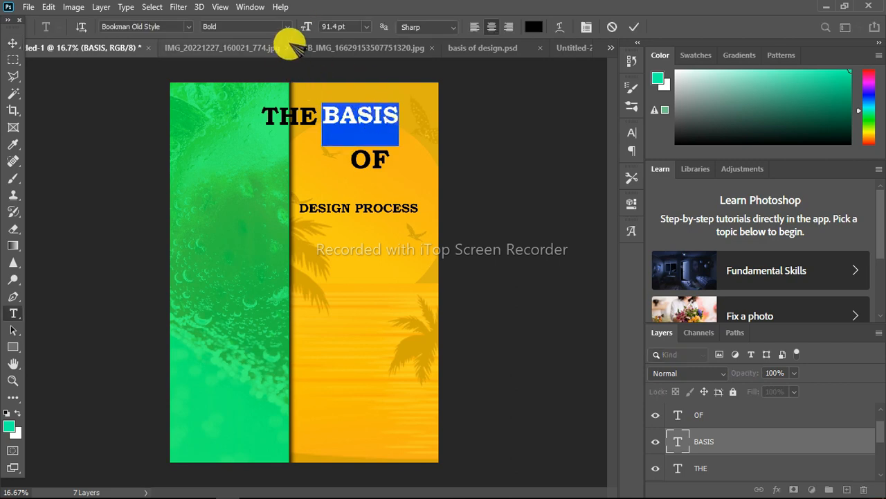
pyautogui.click(284, 27)
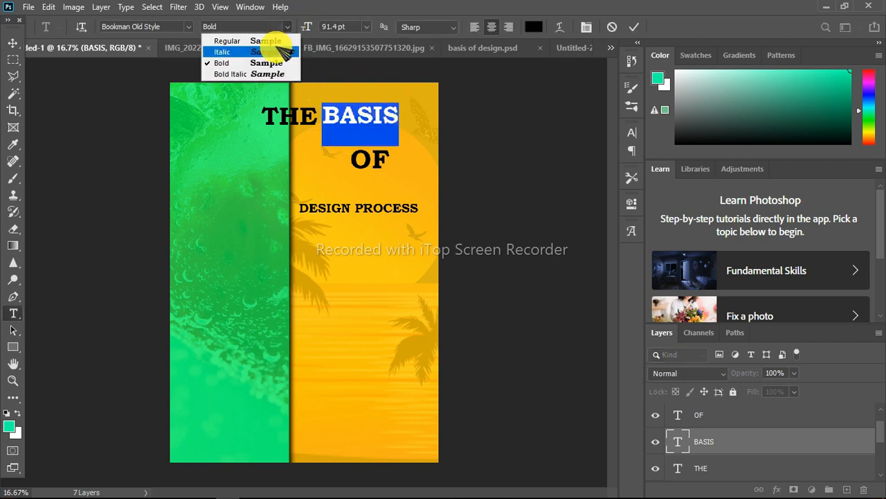
pyautogui.click(277, 40)
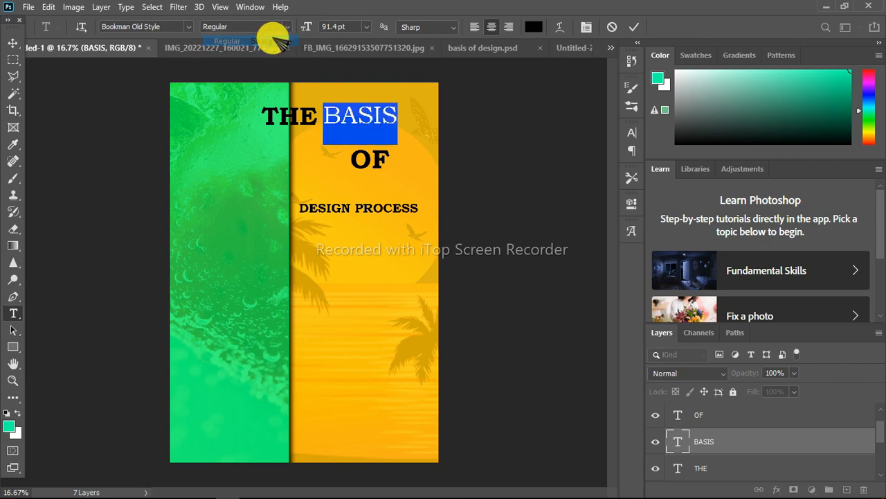
pyautogui.click(634, 27)
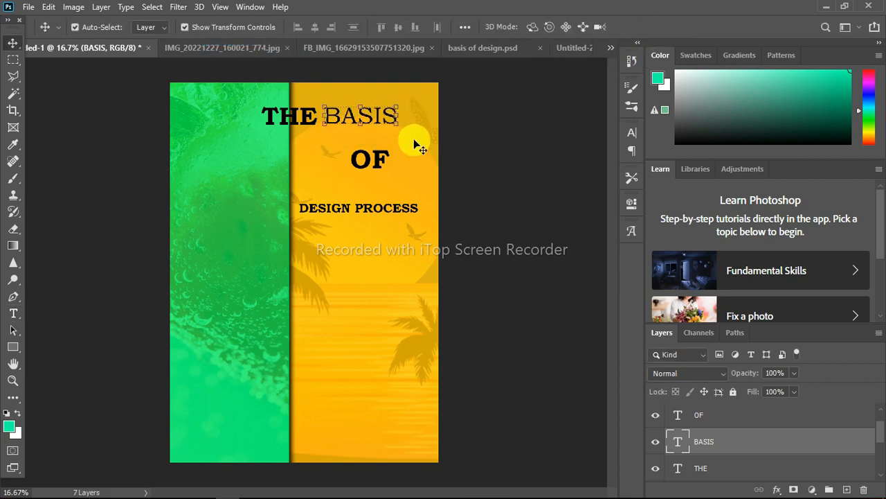
# Shift the word BASIS slightly closer to THE, leaving a narrow gap between the two words
pyautogui.click(374, 162)
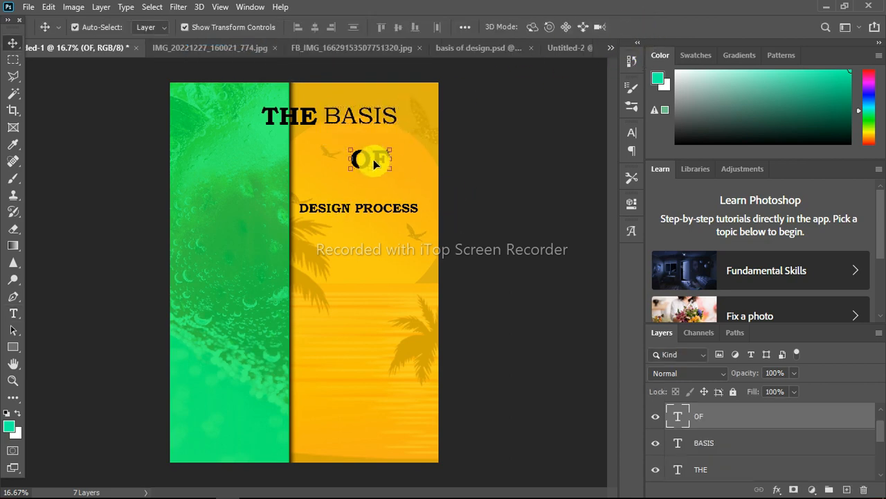
pyautogui.click(296, 118)
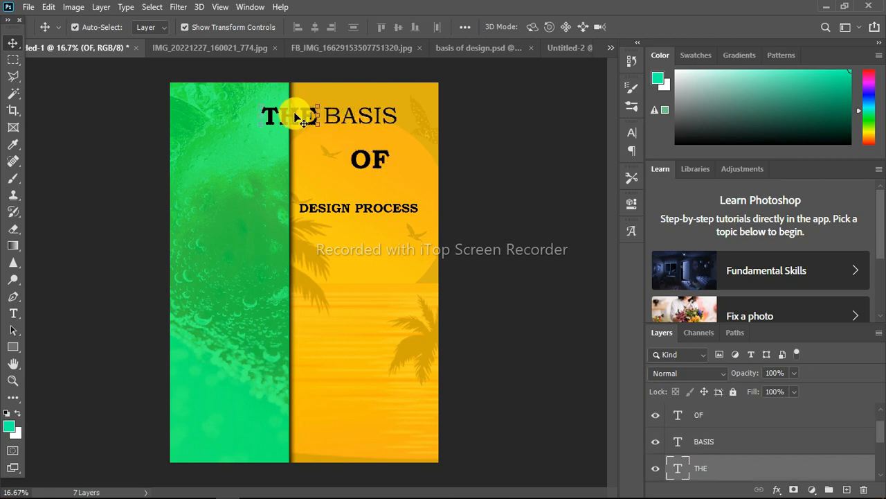
pyautogui.doubleClick(368, 112)
pyautogui.click(634, 26)
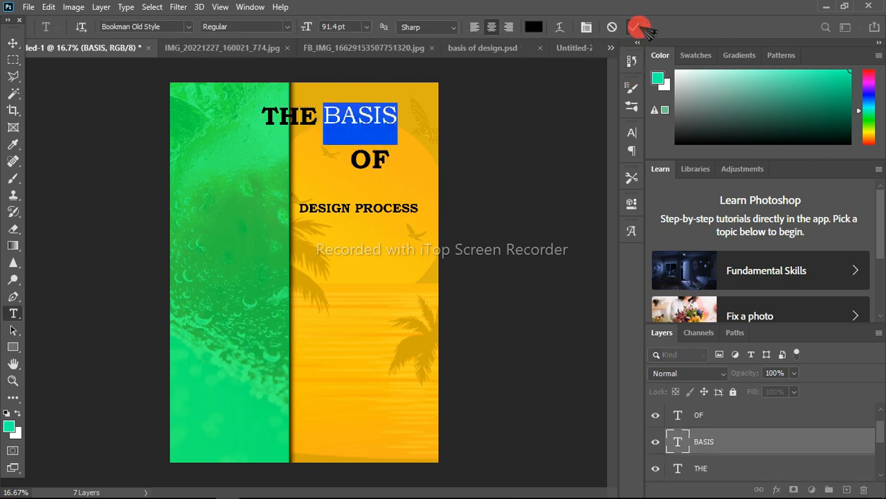
pyautogui.hotkey('shift', 'Left')
pyautogui.hotkey('shift', 'Left')
pyautogui.hotkey('shift', 'Left')
pyautogui.hotkey('shift', 'Left')
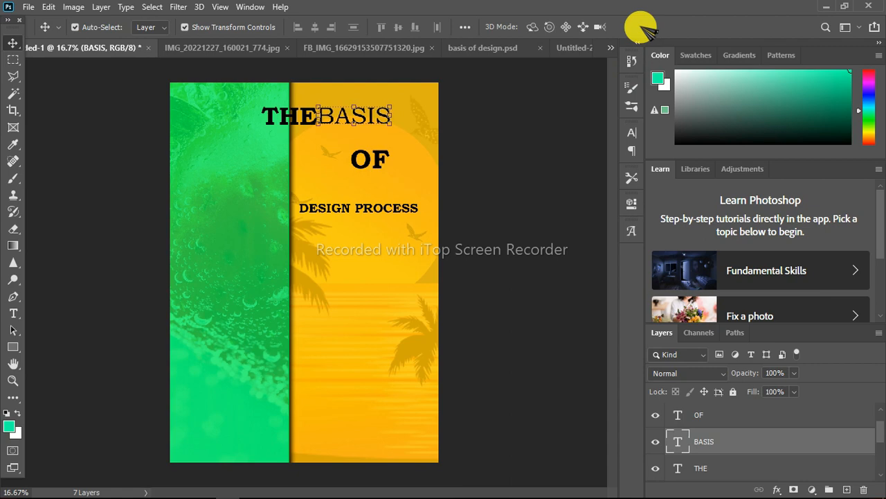
pyautogui.hotkey('shift', 'Right')
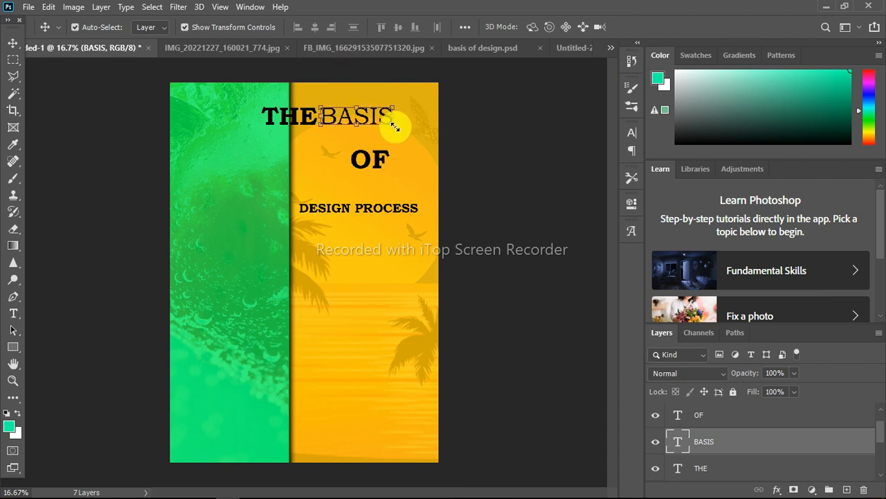
pyautogui.moveTo(395, 127); pyautogui.dragTo(396, 129)
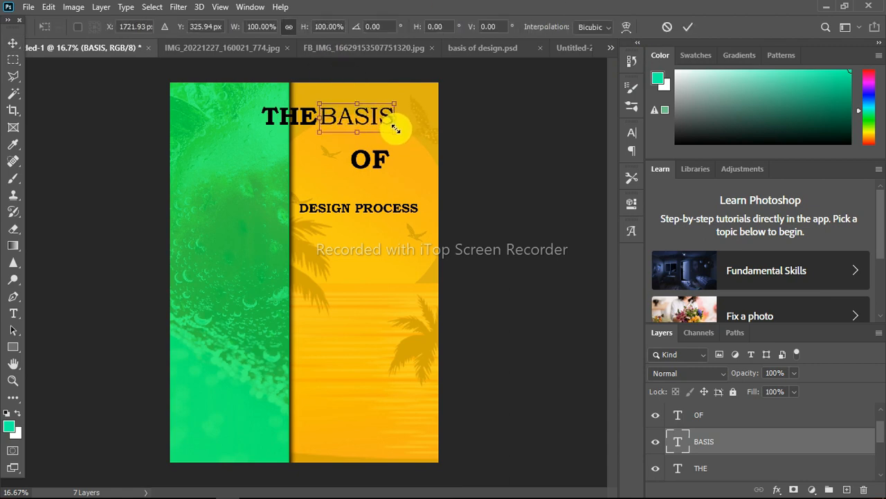
pyautogui.click(687, 26)
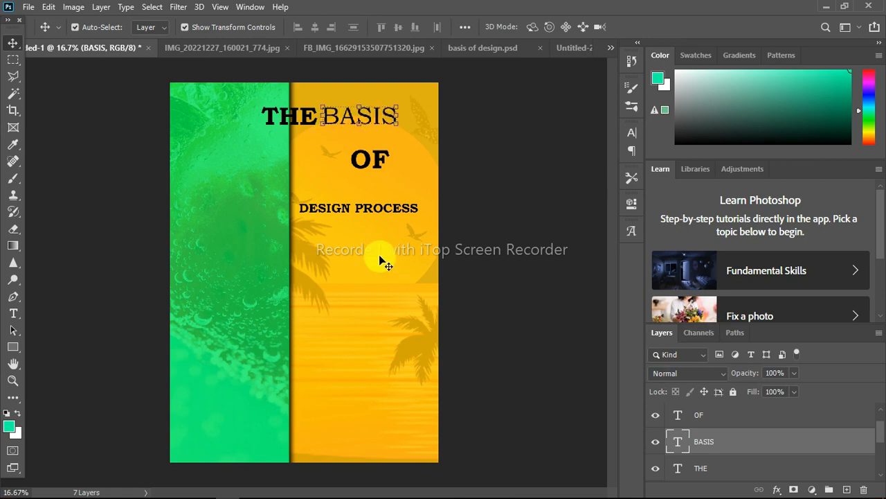
# Move the word OF up to the right of BASIS, on the same line at the orange area's edge
pyautogui.moveTo(373, 158); pyautogui.dragTo(427, 113)
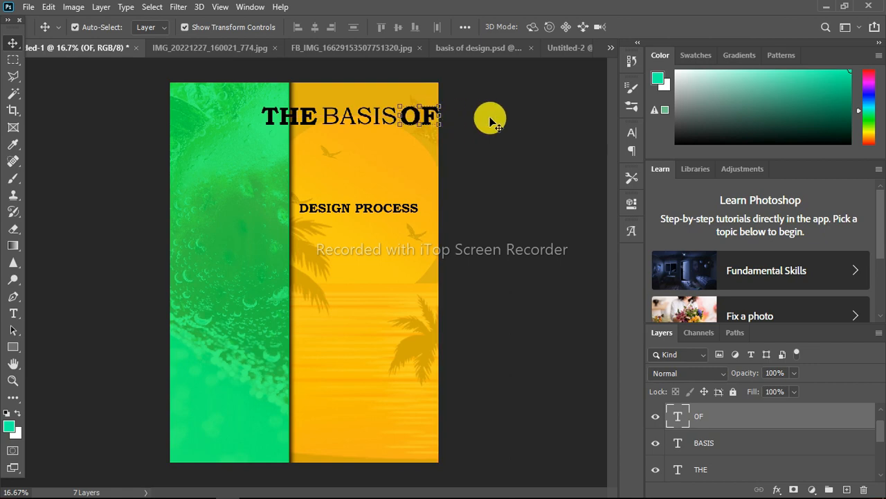
pyautogui.press('Right')
pyautogui.press('Right')
pyautogui.press('Left')
# Convert the THE, BASIS and OF text layers together into one Smart Object
pyautogui.click(293, 116)
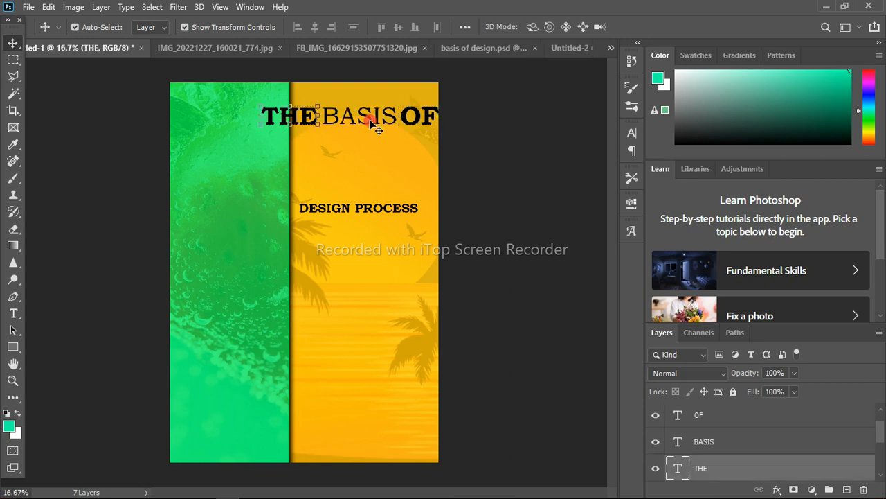
pyautogui.click(372, 123)
pyautogui.click(281, 118)
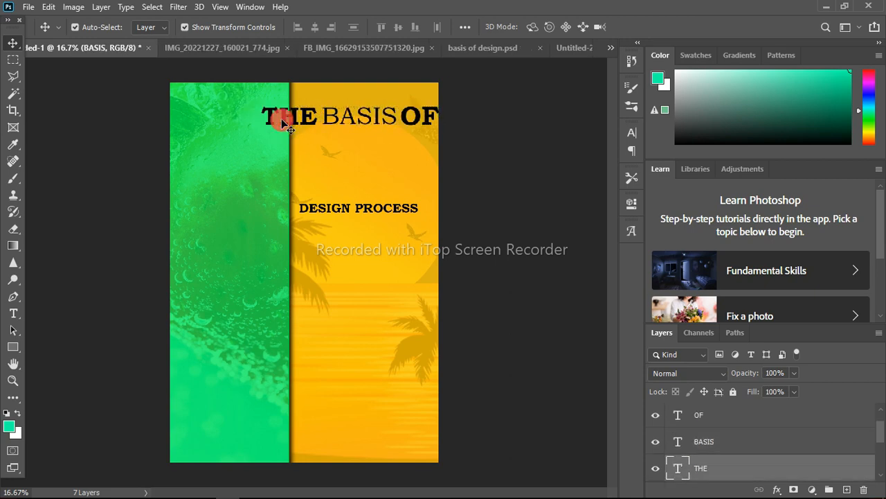
pyautogui.keyDown('shift'); pyautogui.click(354, 125); pyautogui.keyUp('shift')
pyautogui.keyDown('shift'); pyautogui.click(427, 116); pyautogui.keyUp('shift')
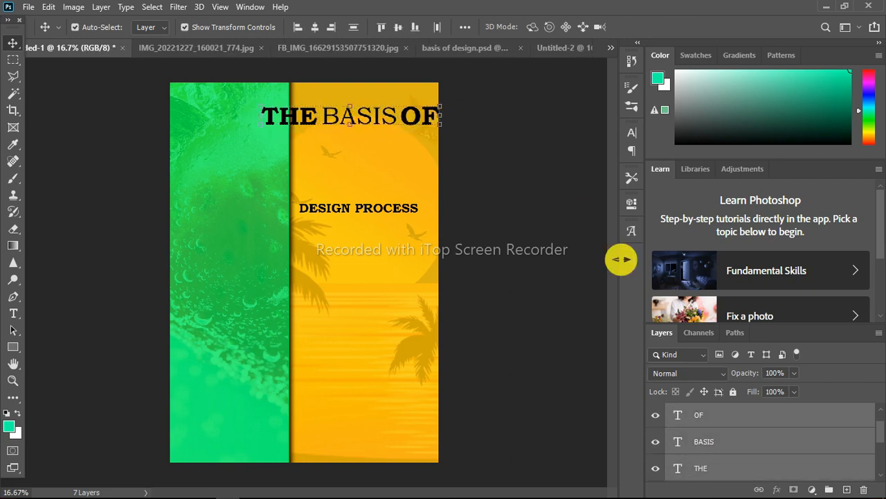
pyautogui.rightClick(722, 417)
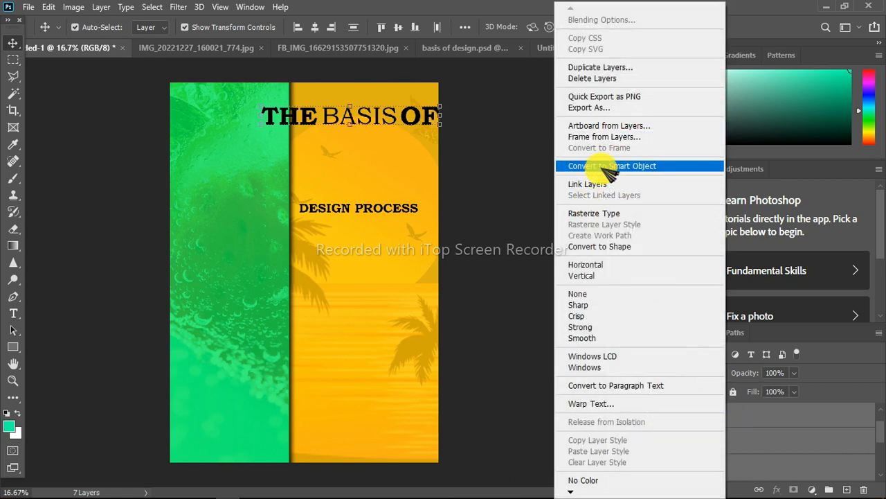
pyautogui.click(610, 169)
# Move the combined THE BASIS OF line slightly left, leaving a margin at the poster's right edge
pyautogui.moveTo(420, 117); pyautogui.dragTo(383, 116)
pyautogui.click(402, 115)
pyautogui.click(402, 117)
# Move DESIGN PROCESS directly beneath THE BASIS OF and scale it to about 148% so both lines have matching widths
pyautogui.moveTo(370, 205); pyautogui.dragTo(424, 166)
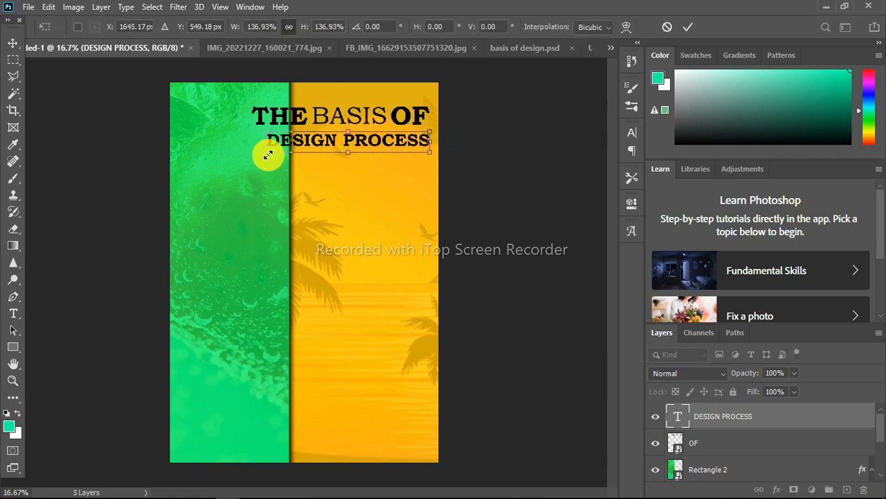
pyautogui.moveTo(268, 155); pyautogui.dragTo(253, 155)
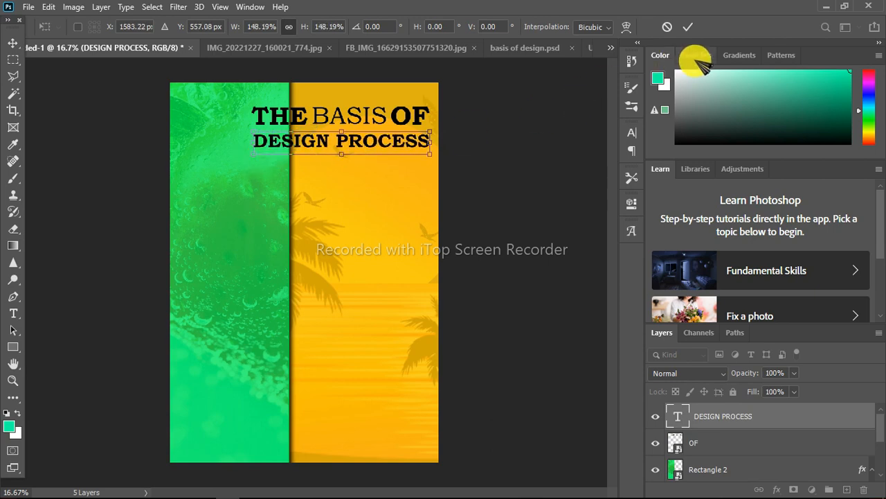
pyautogui.click(688, 26)
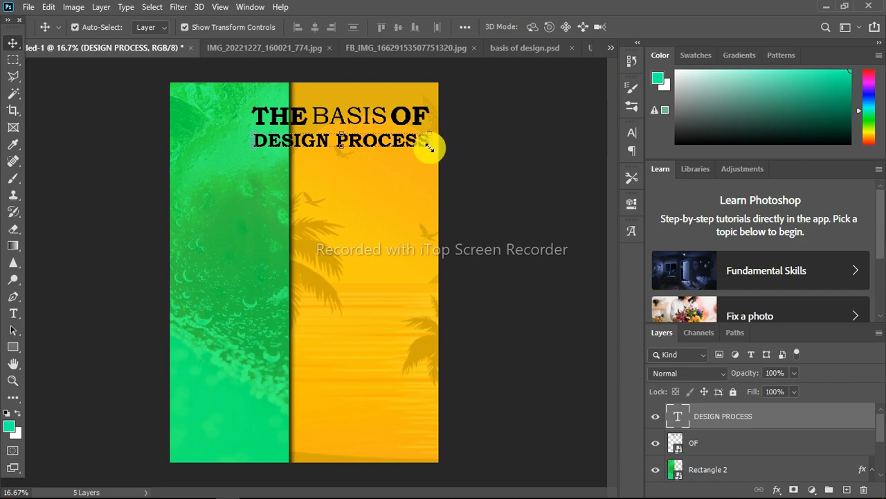
# Stretch DESIGN PROCESS taller to about 96% width and 140% height, and nudge it up and slightly right beneath the first title line
pyautogui.moveTo(428, 147)
pyautogui.mouseDown()
pyautogui.moveTo(423, 130)
pyautogui.moveTo(423, 162)
pyautogui.mouseUp()
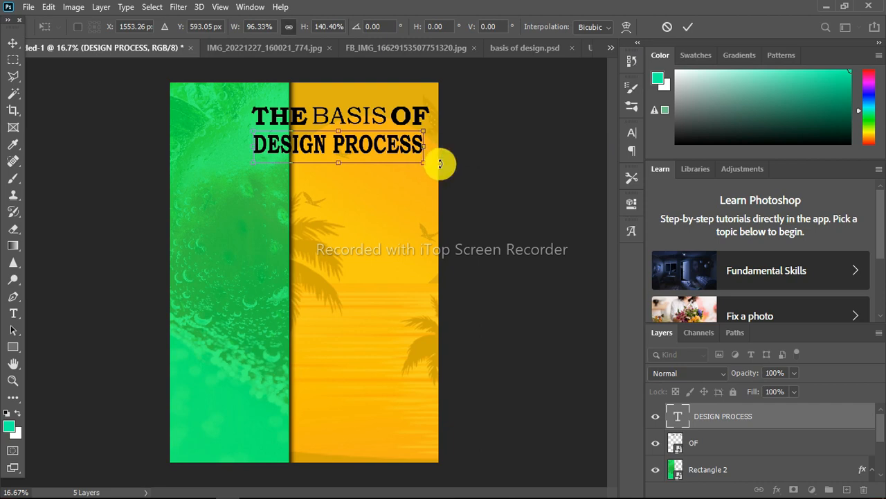
pyautogui.press('Up')
pyautogui.press('Up')
pyautogui.press('Up')
pyautogui.press('Up')
pyautogui.press('Up')
pyautogui.press('Up')
pyautogui.press('Up')
pyautogui.press('Up')
pyautogui.press('Up')
pyautogui.press('Up')
pyautogui.press('Up')
pyautogui.press('Up')
pyautogui.press('Up')
pyautogui.press('Up')
pyautogui.press('Up')
pyautogui.press('Up')
pyautogui.press('Up')
pyautogui.press('Up')
pyautogui.press('Up')
pyautogui.press('Up')
pyautogui.press('Right')
pyautogui.press('Right')
pyautogui.press('Right')
pyautogui.press('Right')
pyautogui.press('Right')
pyautogui.press('Right')
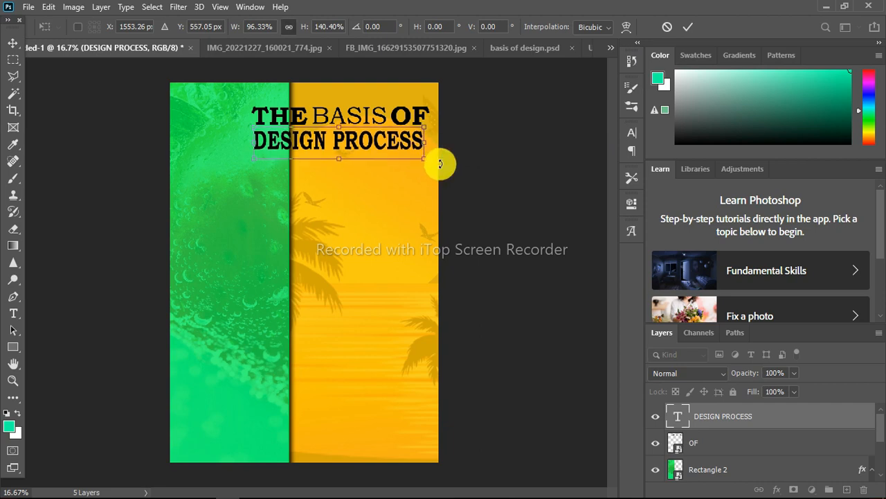
pyautogui.press('Right')
pyautogui.press('Right')
pyautogui.press('Right')
pyautogui.press('Right')
pyautogui.press('Right')
pyautogui.press('Right')
pyautogui.press('Up')
pyautogui.press('Up')
pyautogui.press('Up')
pyautogui.press('Up')
pyautogui.press('Up')
pyautogui.press('Up')
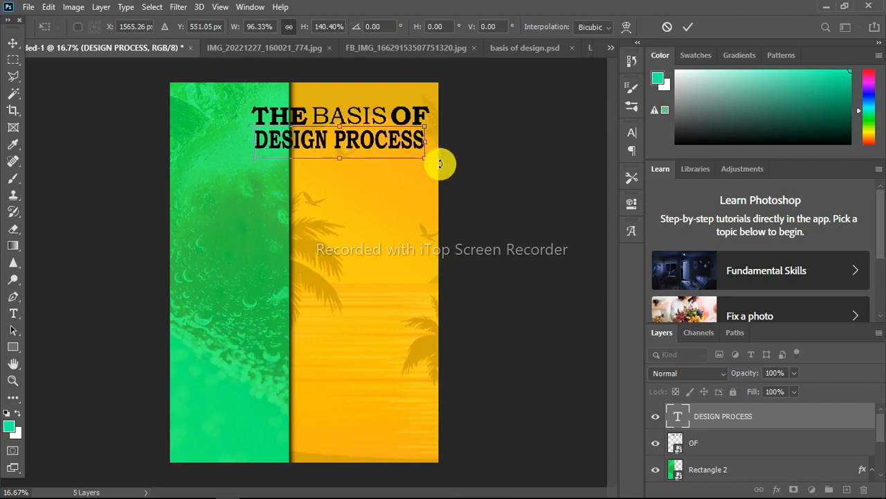
pyautogui.press('Return')
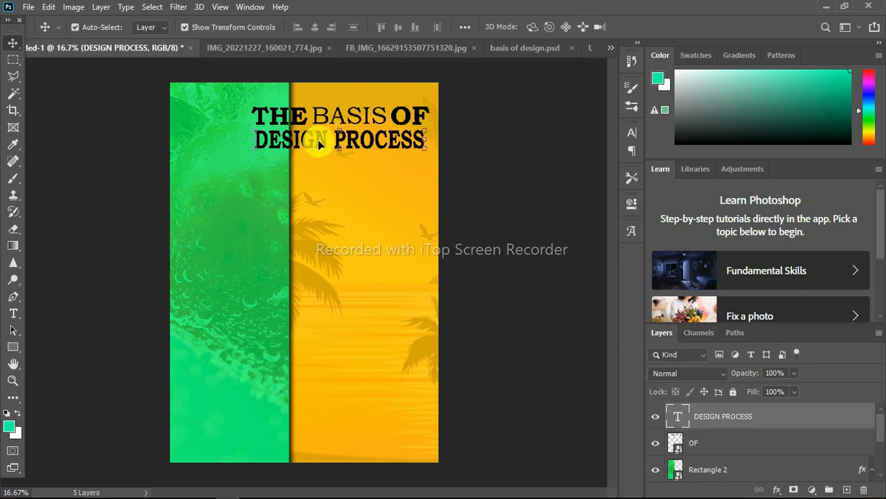
# Set only the word DESIGN in the second title line to the Regular font style
pyautogui.doubleClick(326, 138)
pyautogui.click(328, 138)
pyautogui.moveTo(329, 138); pyautogui.dragTo(251, 139)
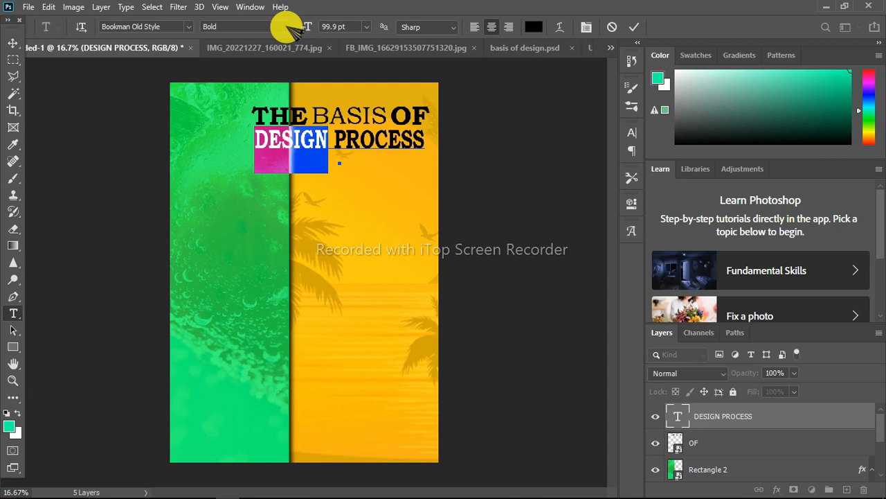
pyautogui.click(293, 26)
pyautogui.click(227, 40)
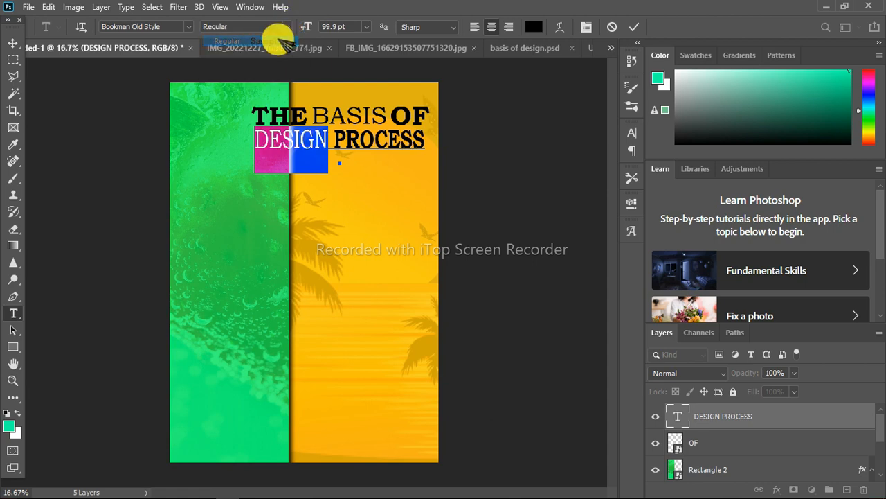
pyautogui.click(633, 28)
pyautogui.press('v')
pyautogui.click(522, 109)
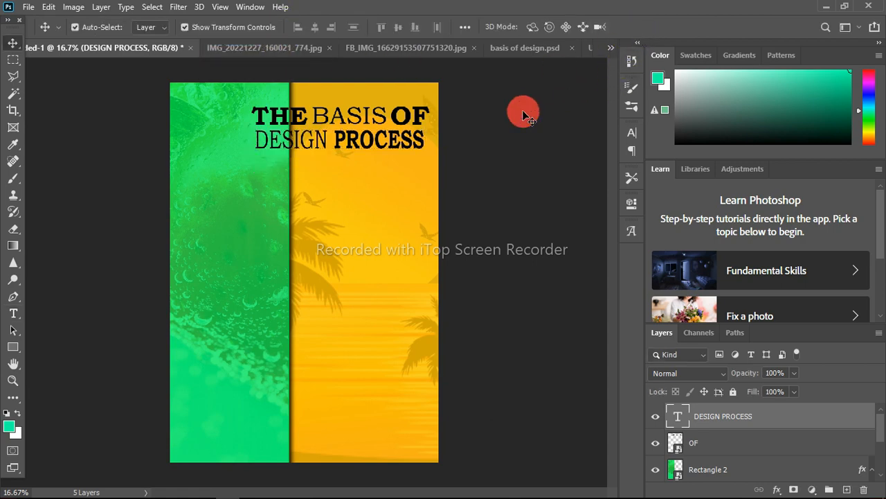
# Widen the DESIGN PROCESS line to about 1618 px so its right end aligns with the word OF
pyautogui.click(421, 140)
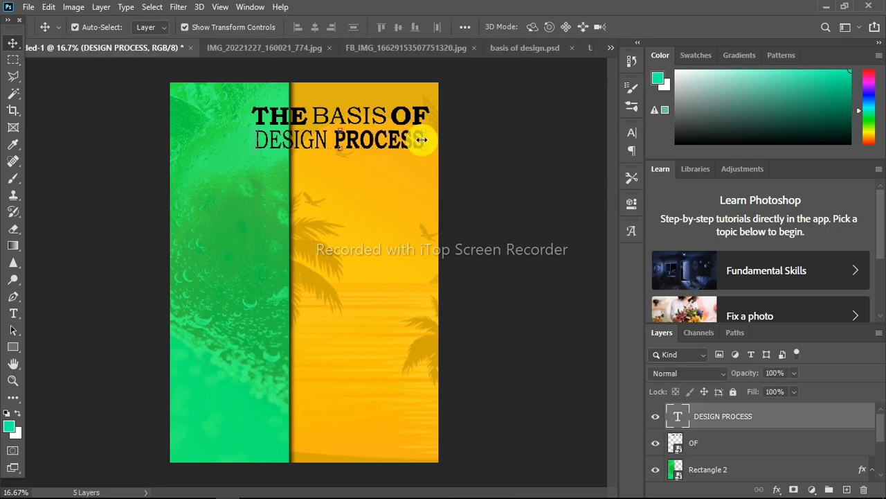
pyautogui.moveTo(425, 140); pyautogui.dragTo(430, 140)
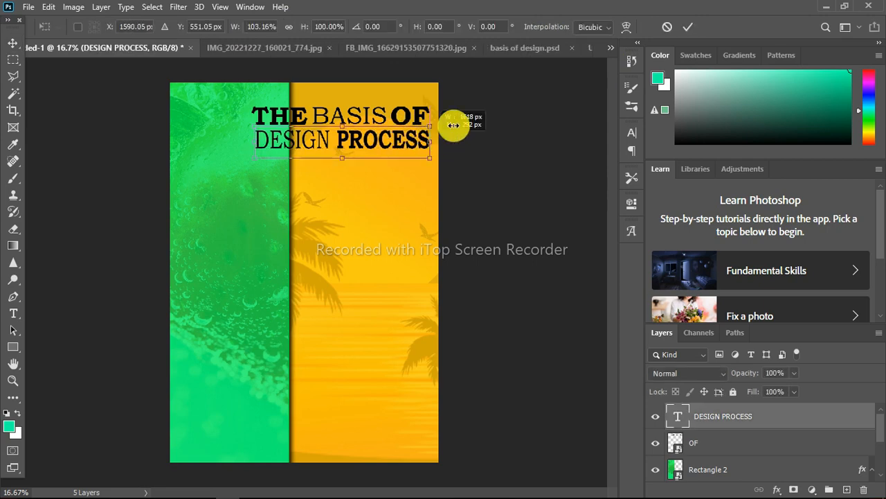
pyautogui.click(687, 27)
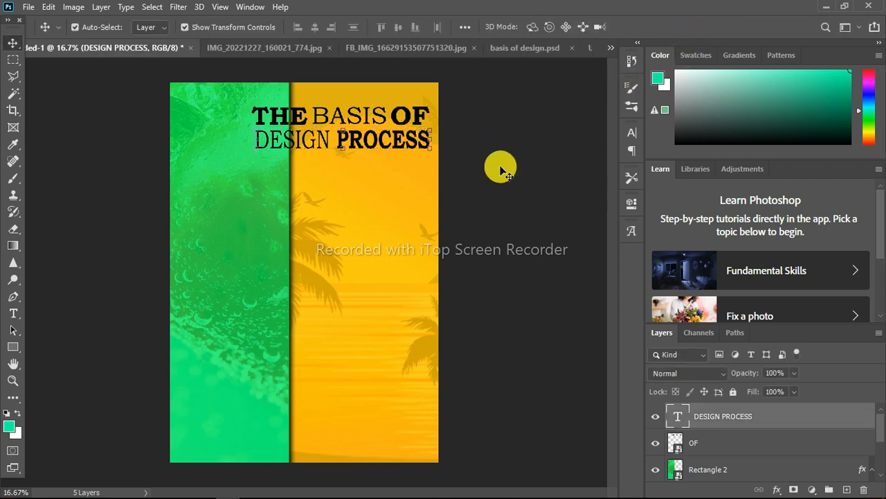
# Convert the DESIGN PROCESS text and the THE BASIS OF layer together into one Smart Object
pyautogui.click(381, 108)
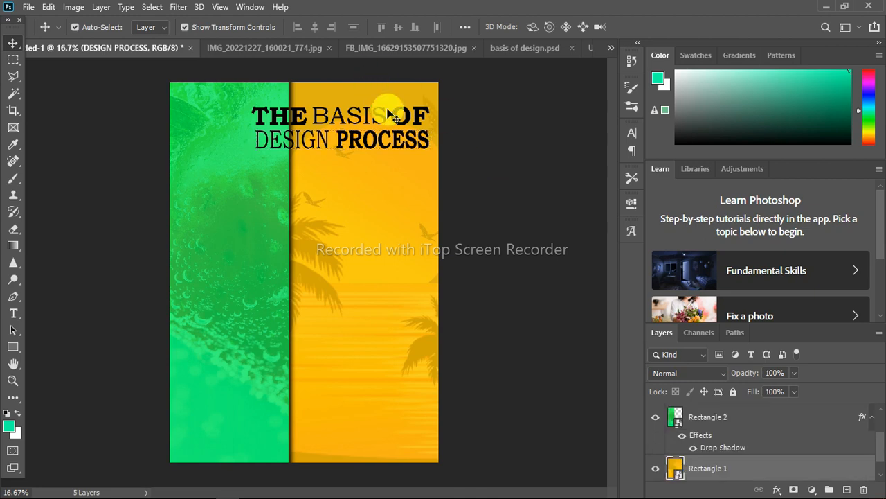
pyautogui.click(406, 138)
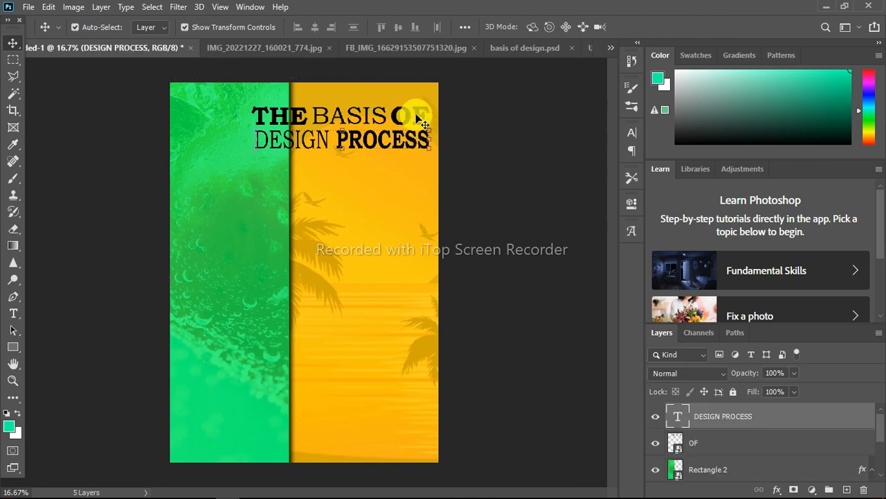
pyautogui.keyDown('shift'); pyautogui.click(423, 124); pyautogui.keyUp('shift')
pyautogui.rightClick(742, 416)
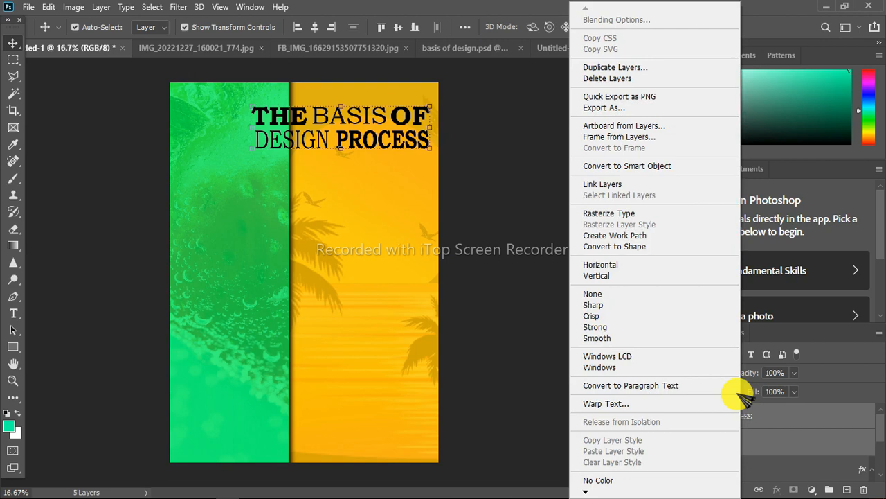
pyautogui.click(644, 169)
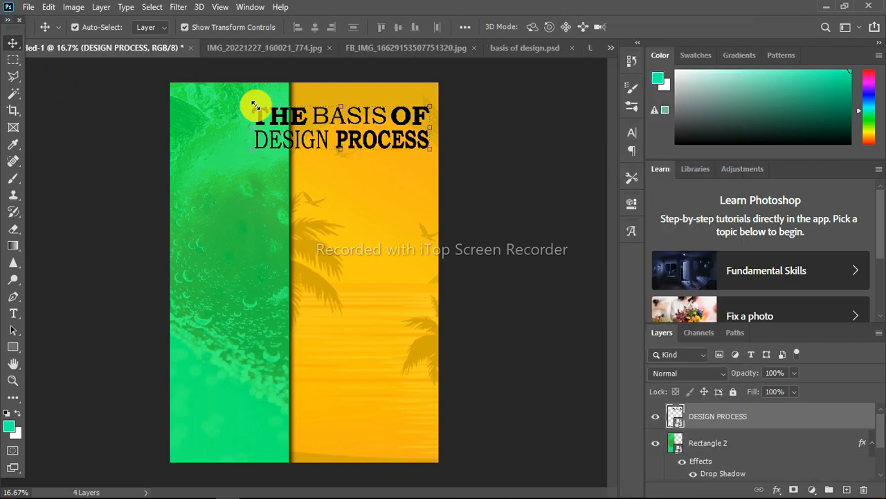
# Scale the combined title down to about 63% and move it up and left within the orange area, close to the green edge
pyautogui.moveTo(253, 107); pyautogui.dragTo(317, 124)
pyautogui.click(655, 27)
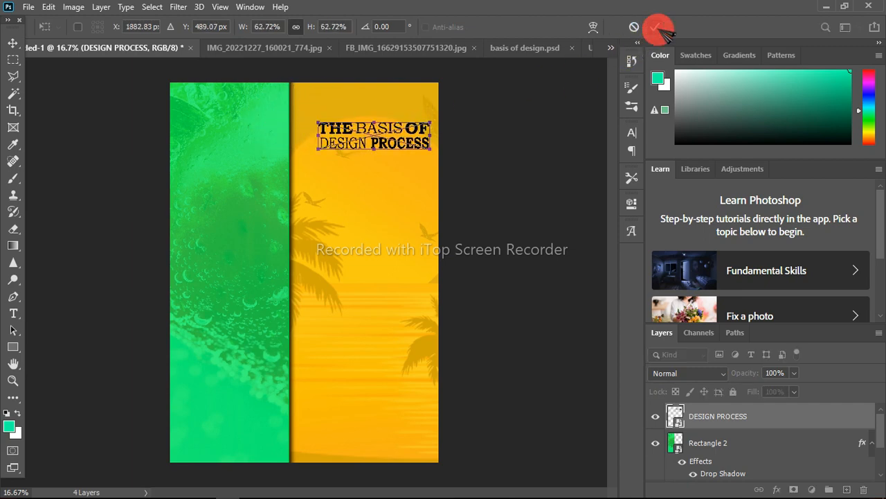
pyautogui.click(369, 139)
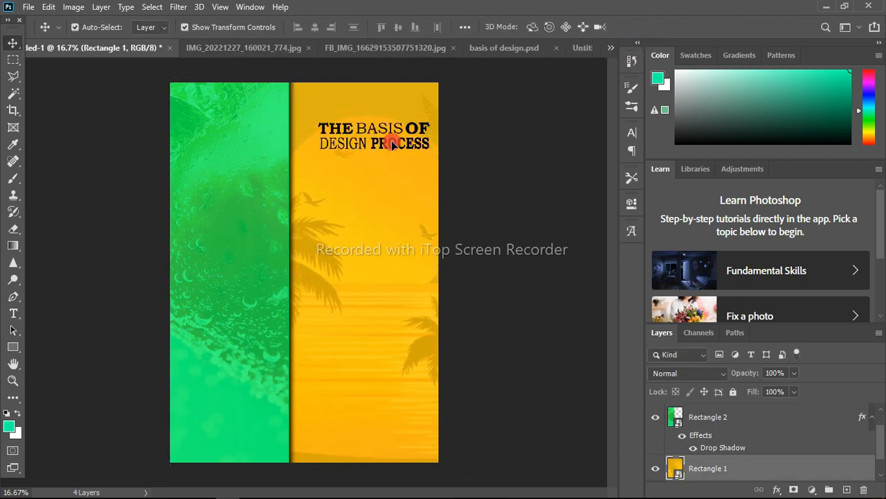
pyautogui.click(388, 144)
pyautogui.moveTo(340, 122)
pyautogui.mouseDown()
pyautogui.moveTo(347, 116)
pyautogui.moveTo(347, 123)
pyautogui.mouseUp()
pyautogui.click(544, 145)
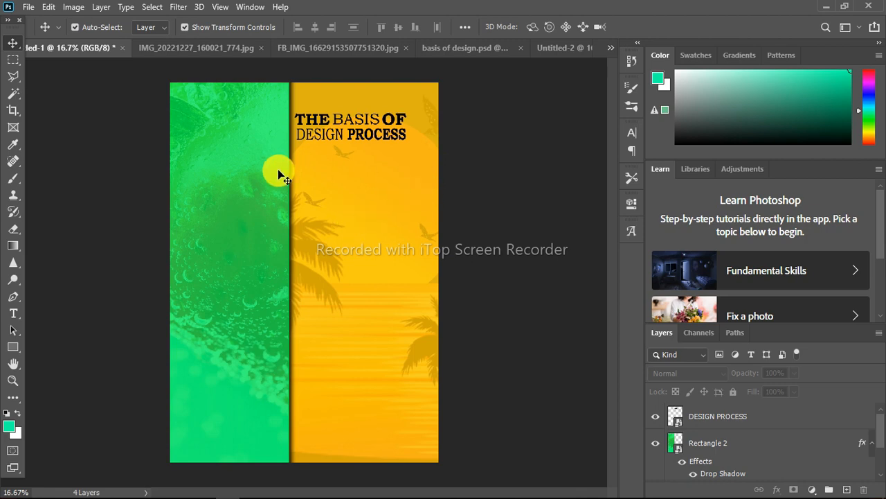
# Close the basis of design, FB_IMG and Untitled-2 documents, discarding the changes to Untitled-2
pyautogui.click(526, 48)
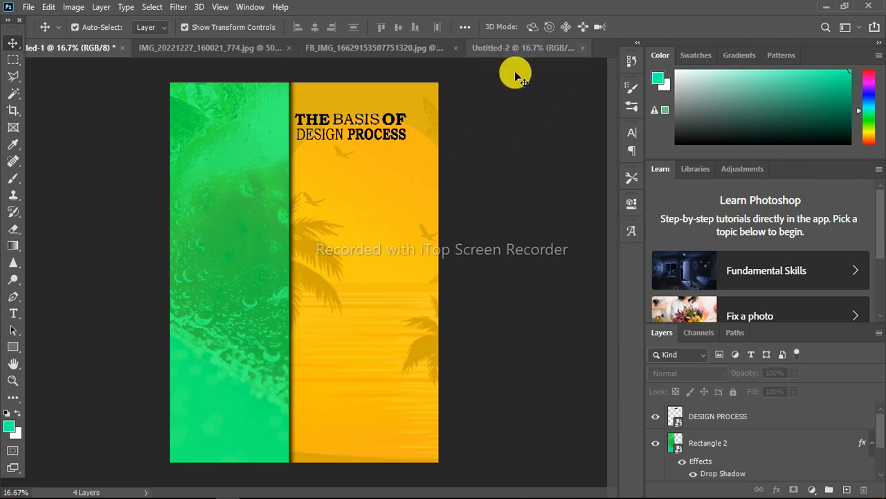
pyautogui.click(463, 49)
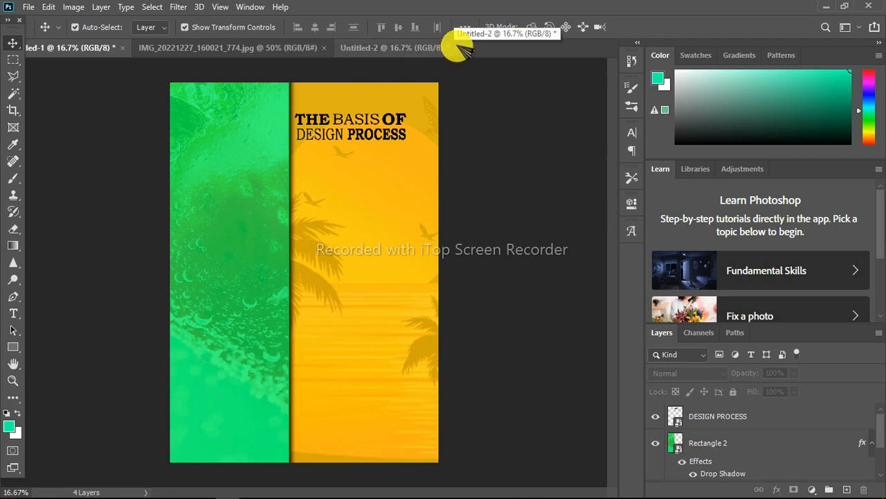
pyautogui.click(457, 48)
pyautogui.click(456, 48)
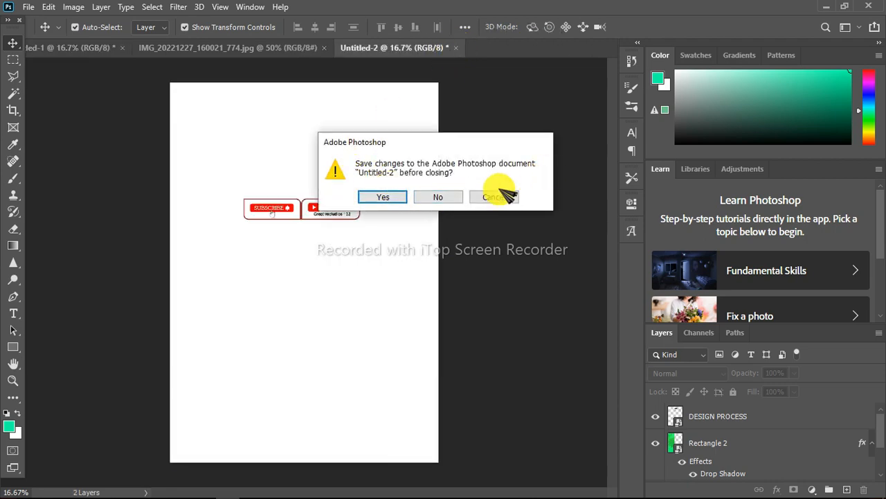
pyautogui.click(450, 195)
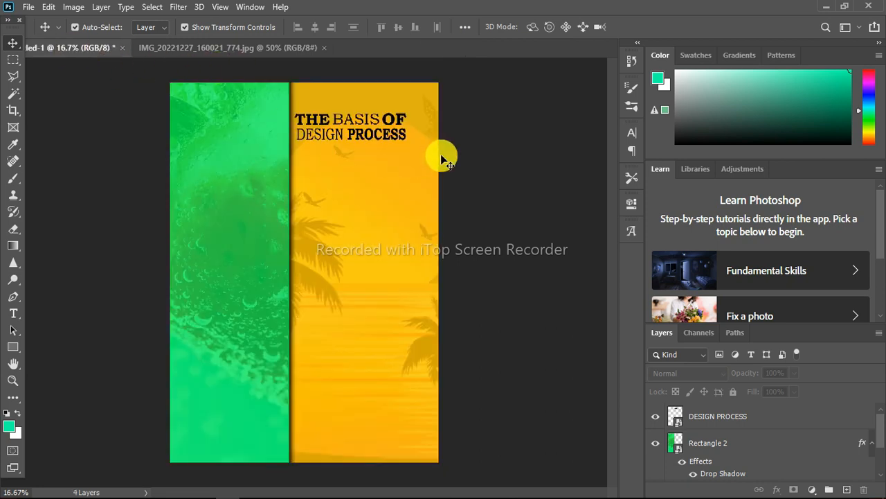
# Browse for a file to open in the Photoshop JPEG folder and search it for CREAT
pyautogui.click(28, 7)
pyautogui.click(41, 33)
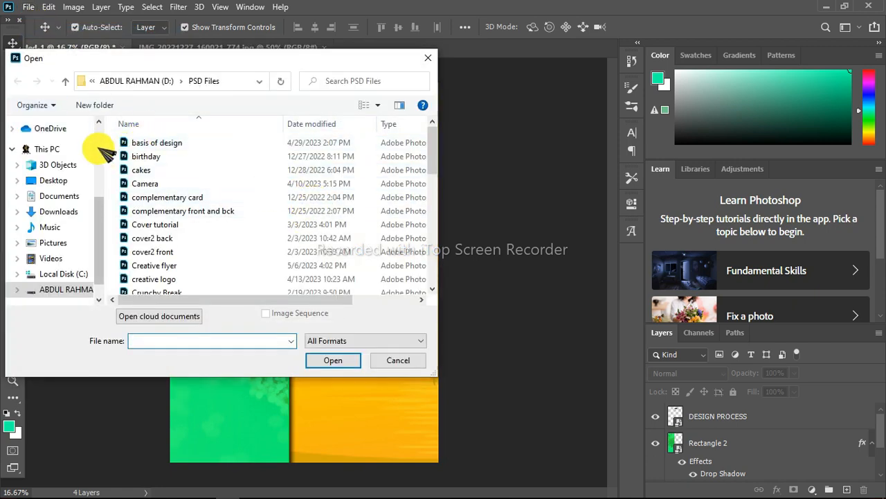
pyautogui.scroll(-1, 99, 143)
pyautogui.scroll(2, 42, 146)
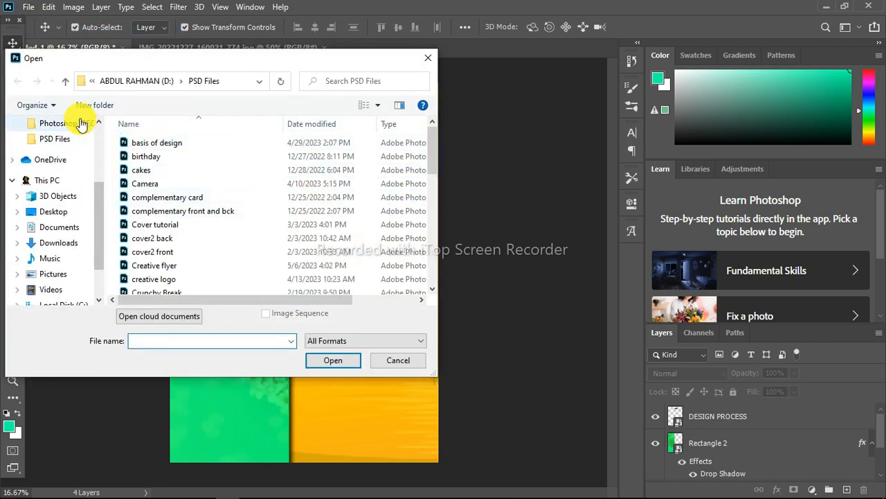
pyautogui.click(83, 131)
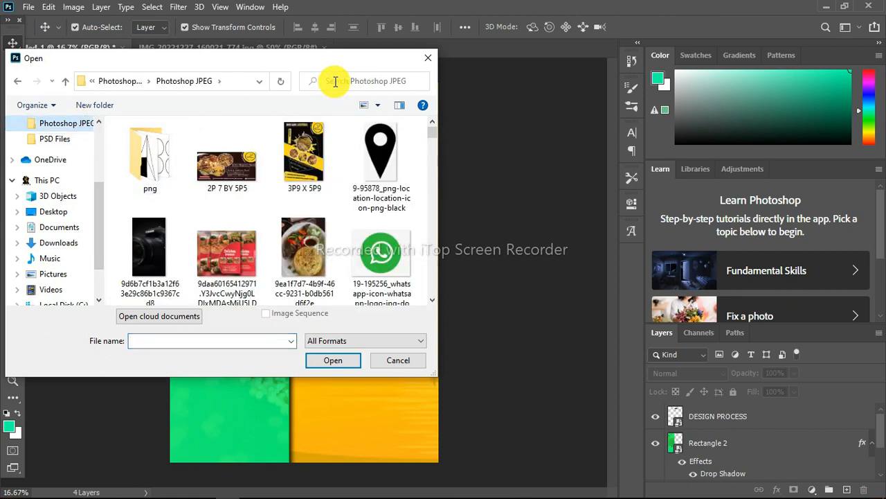
pyautogui.click(335, 82)
pyautogui.write('c')
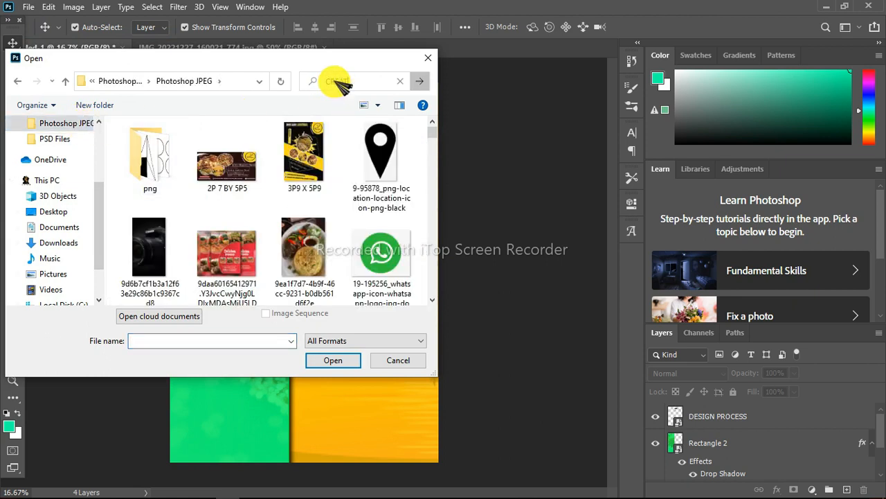
pyautogui.click(421, 81)
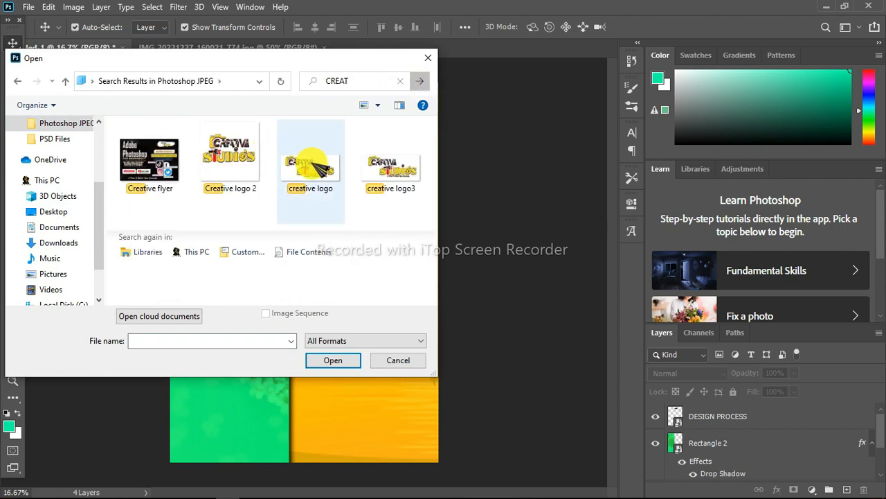
# Open the creative logo image and place a copy of it in the poster, below the title
pyautogui.click(311, 163)
pyautogui.click(333, 361)
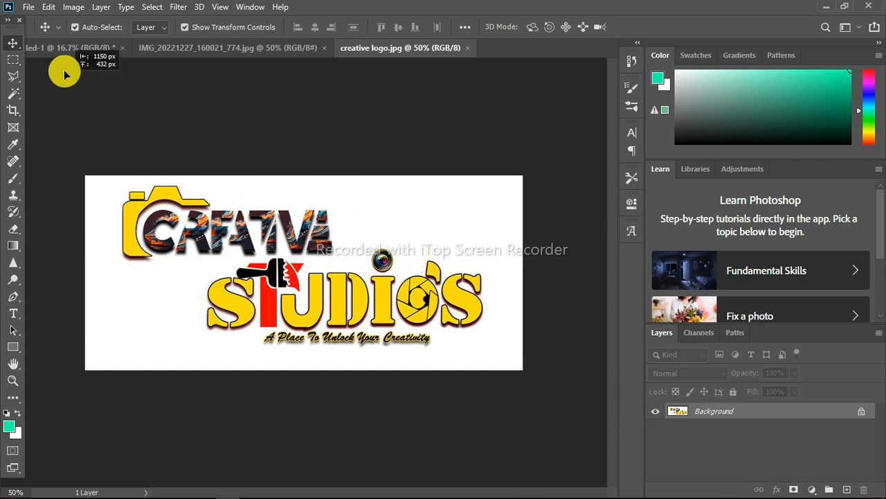
pyautogui.moveTo(64, 53); pyautogui.dragTo(316, 203)
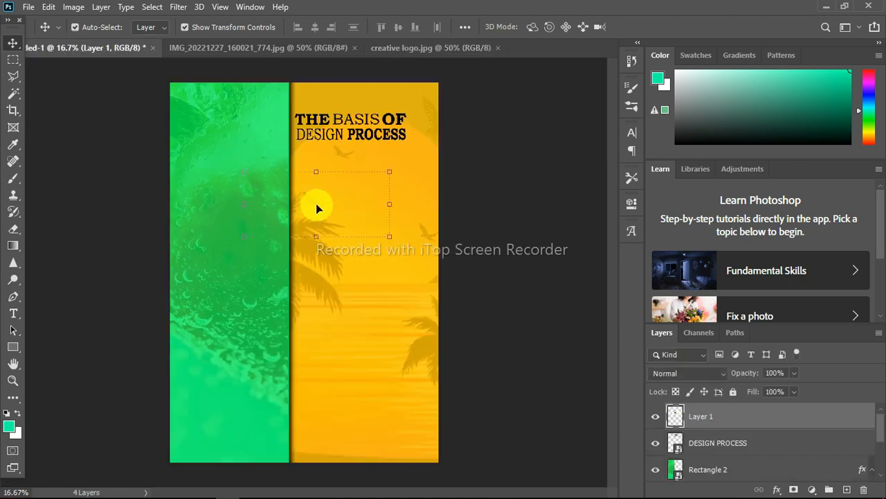
pyautogui.click(509, 188)
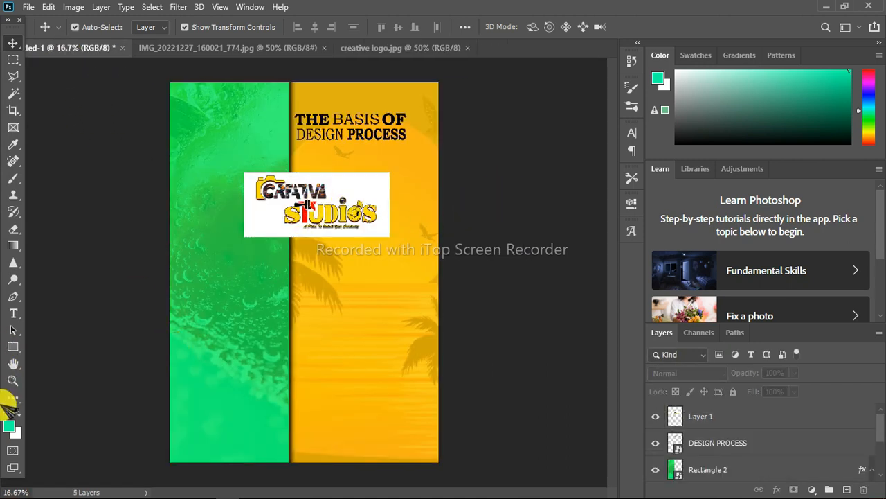
# Draw a white rectangle about 1564 by 541 px below the logo and give it a yellow-orange stroke of about 10.14 px
pyautogui.click(12, 347)
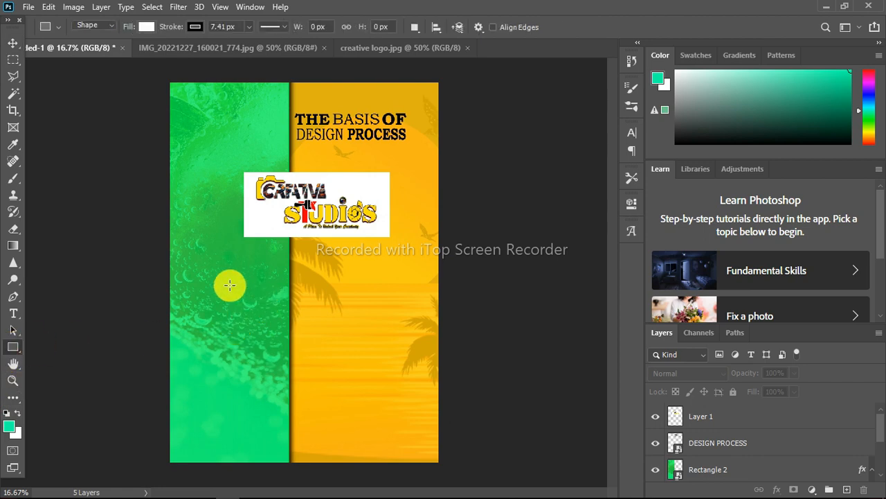
pyautogui.moveTo(228, 281); pyautogui.dragTo(398, 340)
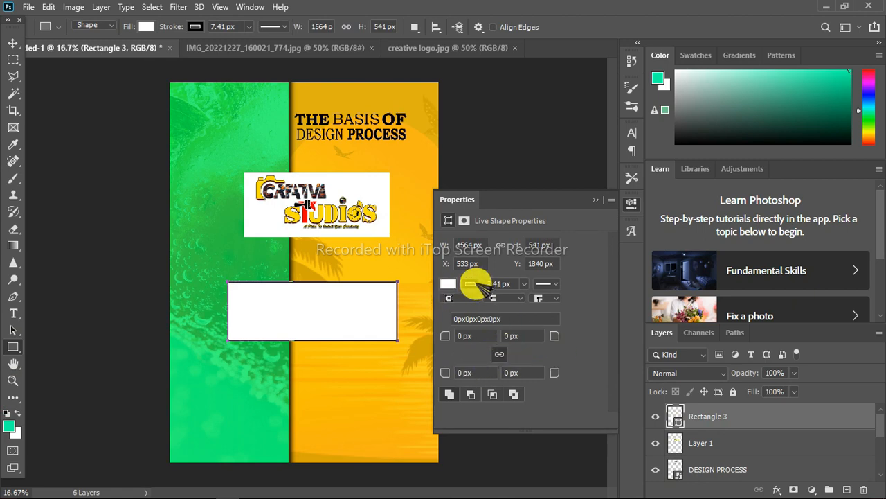
pyautogui.click(472, 284)
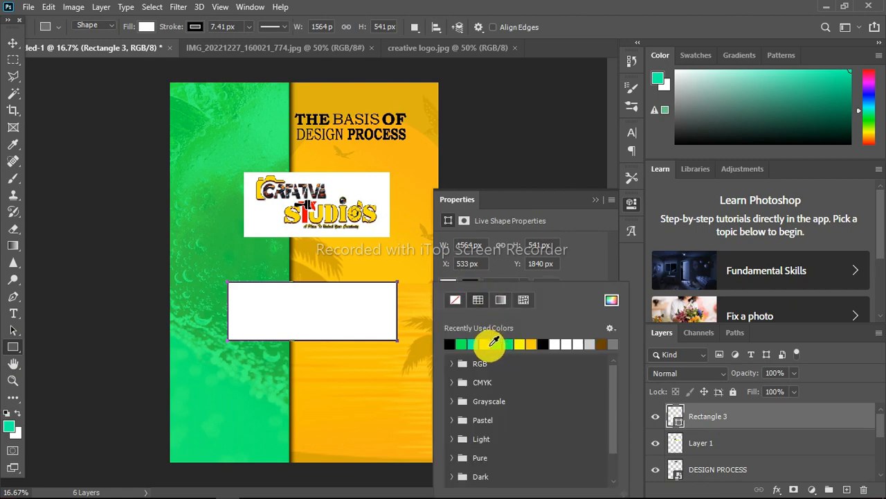
pyautogui.click(493, 340)
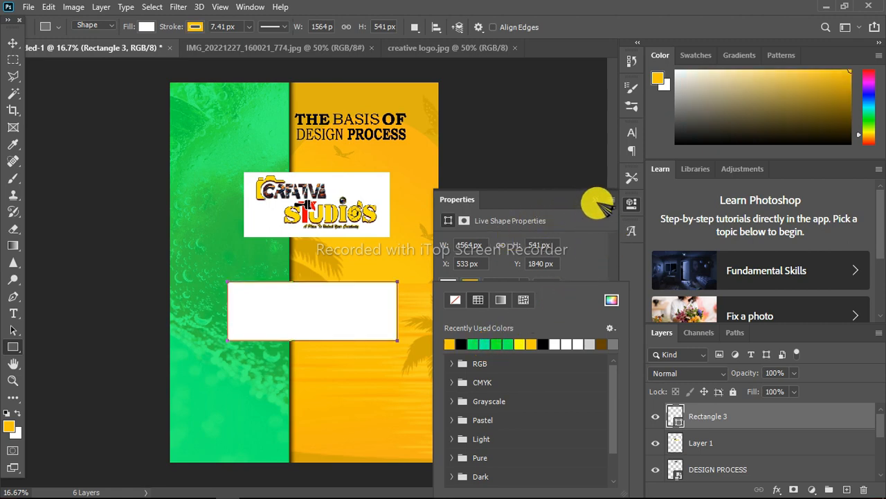
pyautogui.click(574, 269)
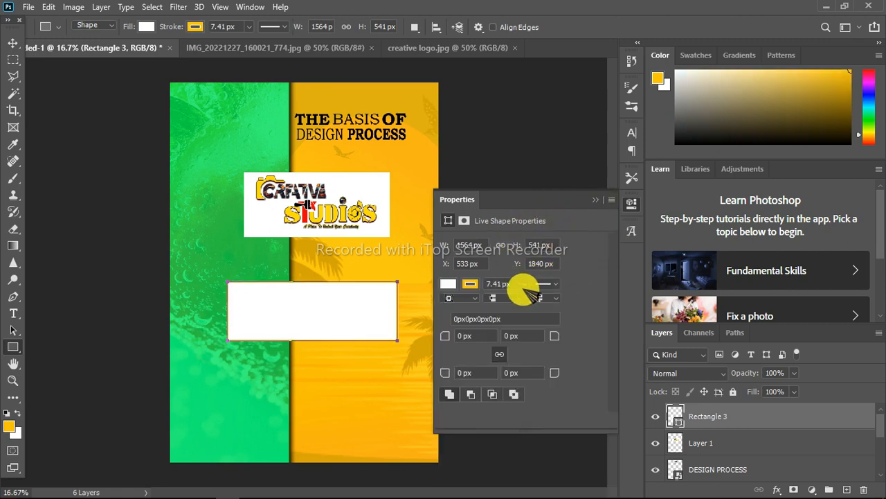
pyautogui.click(522, 284)
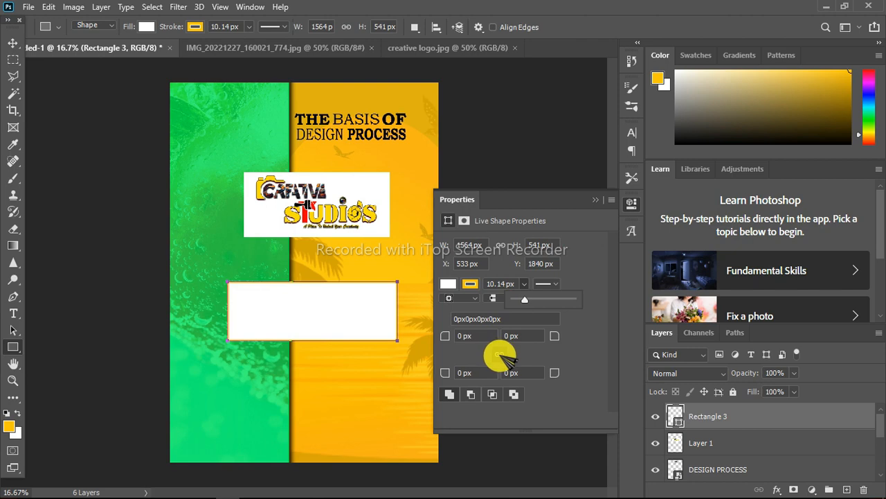
# Unlink the rectangle's corner radii and round only its upper-left and lower-right corners to 200 px
pyautogui.click(506, 357)
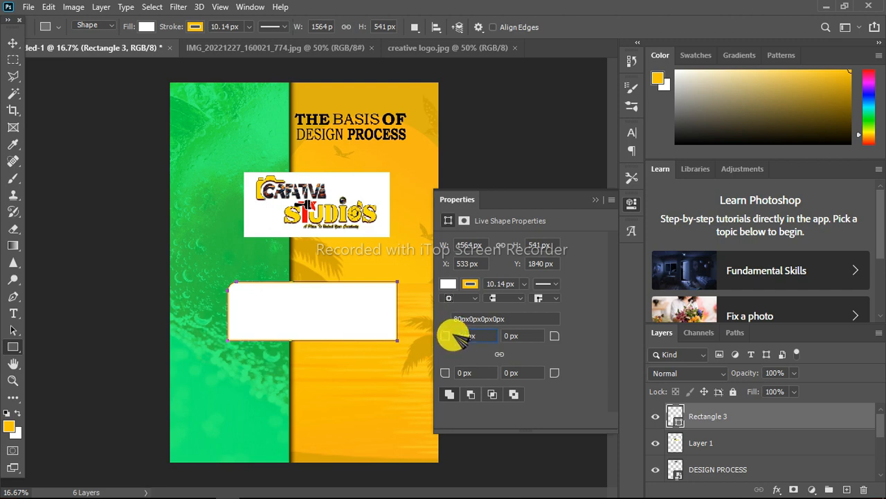
pyautogui.click(509, 372)
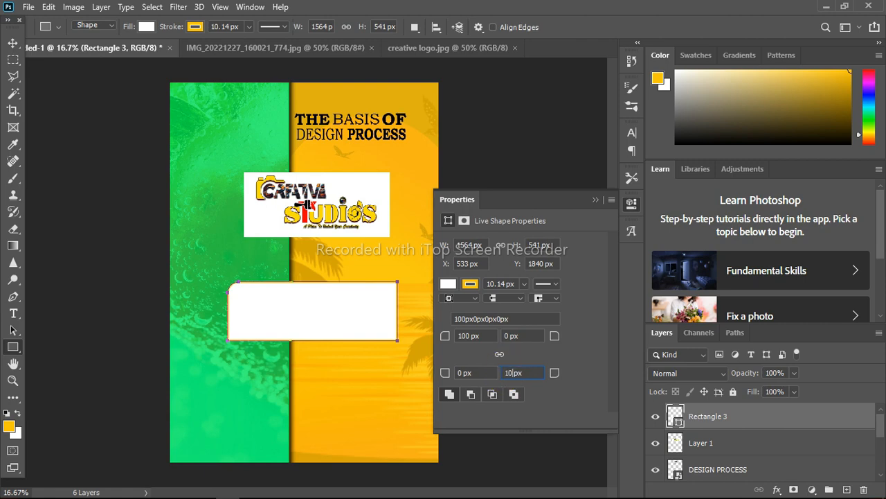
pyautogui.click(506, 367)
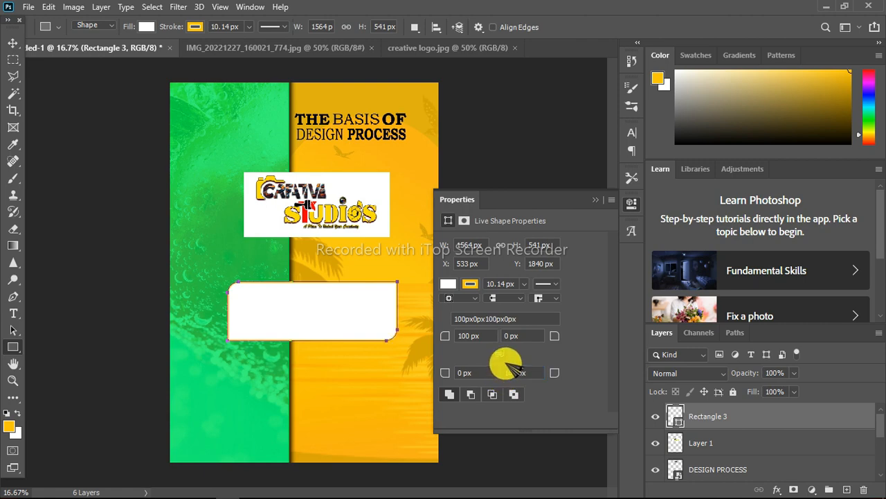
pyautogui.click(461, 338)
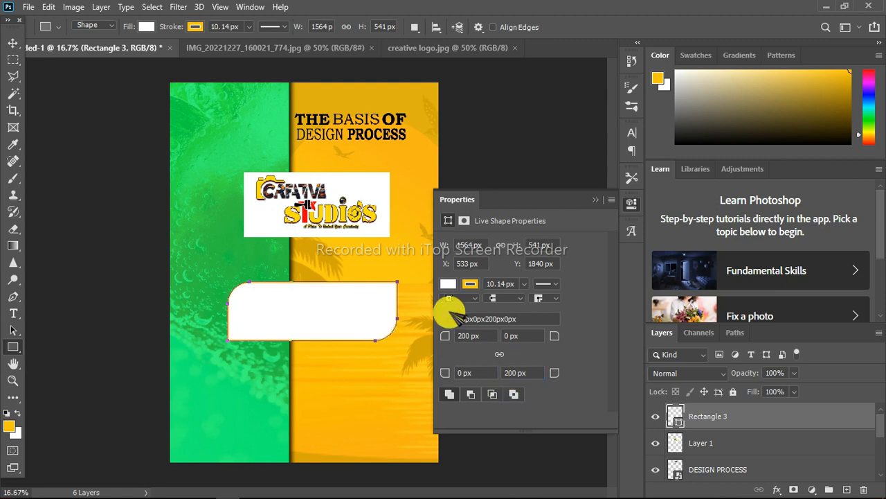
pyautogui.click(596, 199)
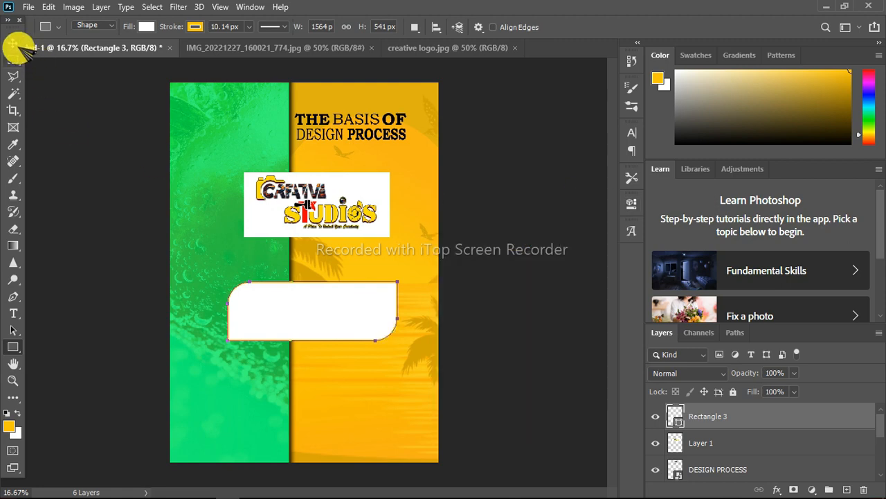
# Move the logo layer above Rectangle 3, position the logo over the white rectangle, and clip it to that shape
pyautogui.click(12, 43)
pyautogui.moveTo(316, 199); pyautogui.dragTo(311, 238)
pyautogui.moveTo(726, 439); pyautogui.dragTo(720, 409)
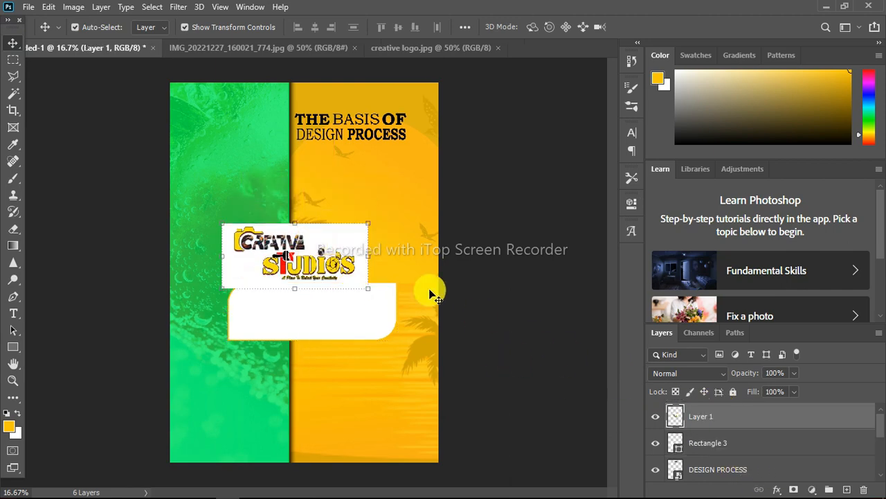
pyautogui.moveTo(318, 236); pyautogui.dragTo(328, 277)
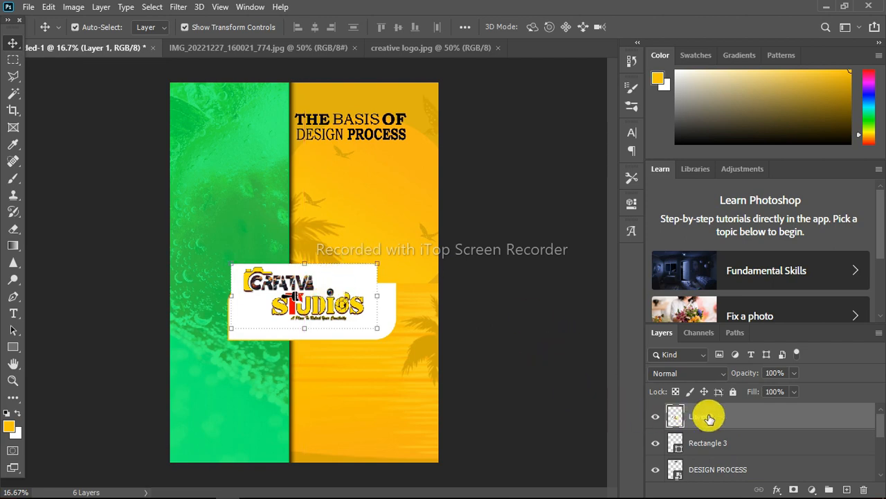
pyautogui.rightClick(752, 417)
pyautogui.click(595, 252)
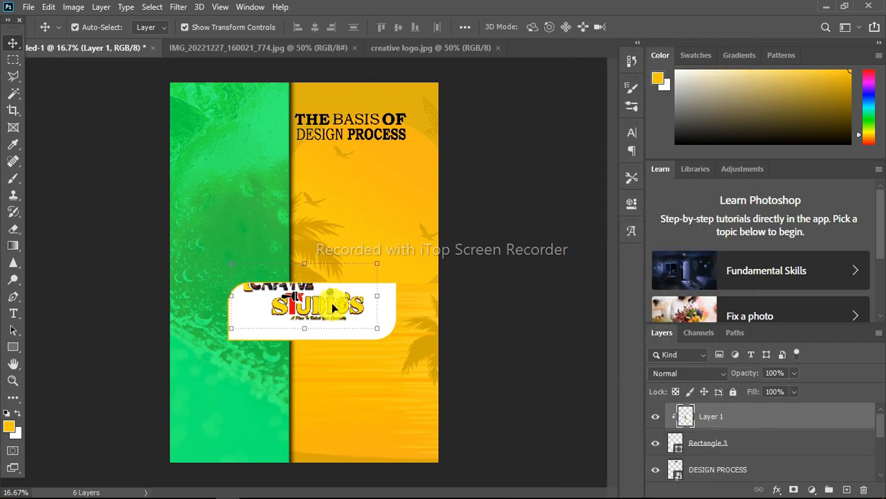
# Enlarge the clipped logo to about 122% and the rounded rectangle to about 123% so the whole logo fits inside
pyautogui.moveTo(333, 308); pyautogui.dragTo(406, 311)
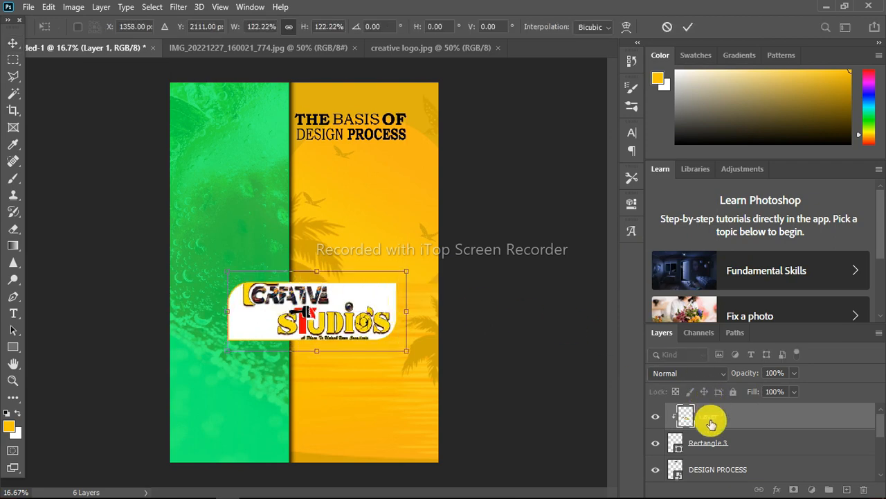
pyautogui.click(707, 441)
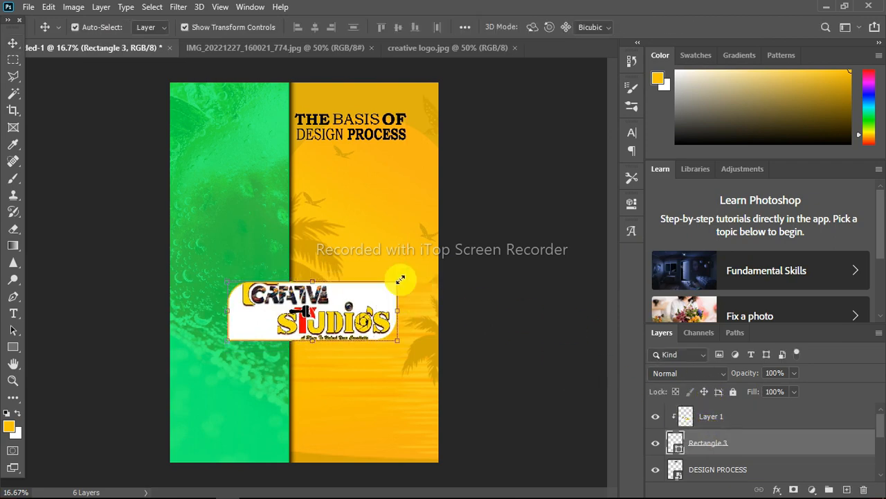
pyautogui.moveTo(400, 283); pyautogui.dragTo(405, 263)
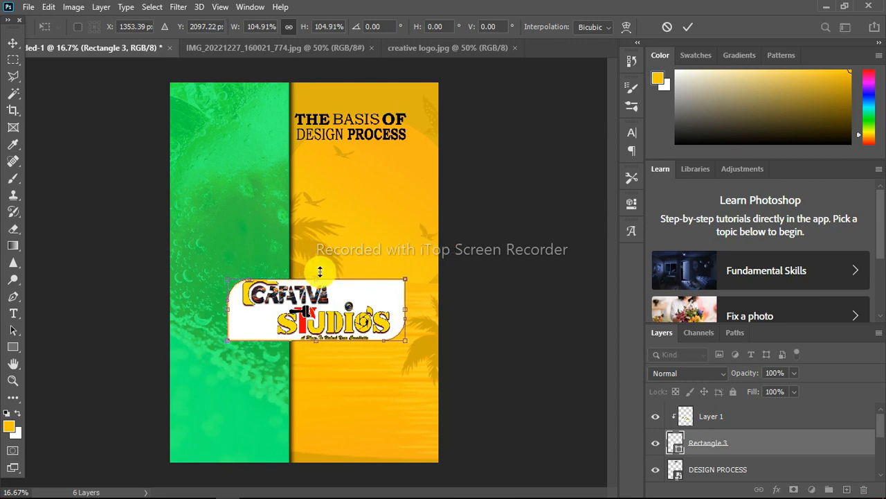
pyautogui.moveTo(318, 274); pyautogui.dragTo(309, 301)
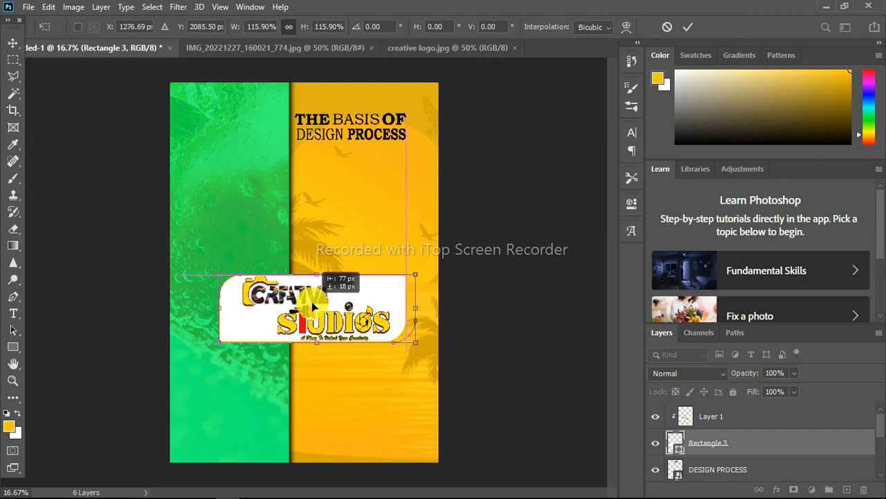
pyautogui.moveTo(416, 272); pyautogui.dragTo(421, 270)
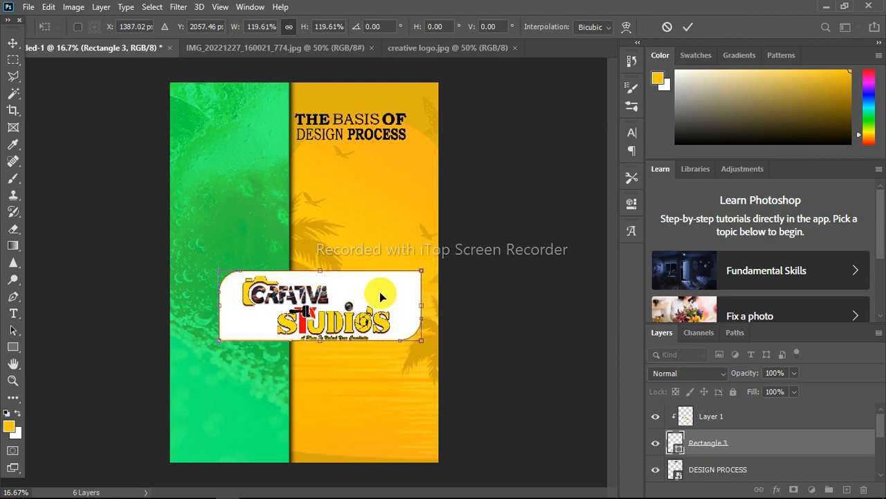
pyautogui.moveTo(218, 348); pyautogui.dragTo(211, 350)
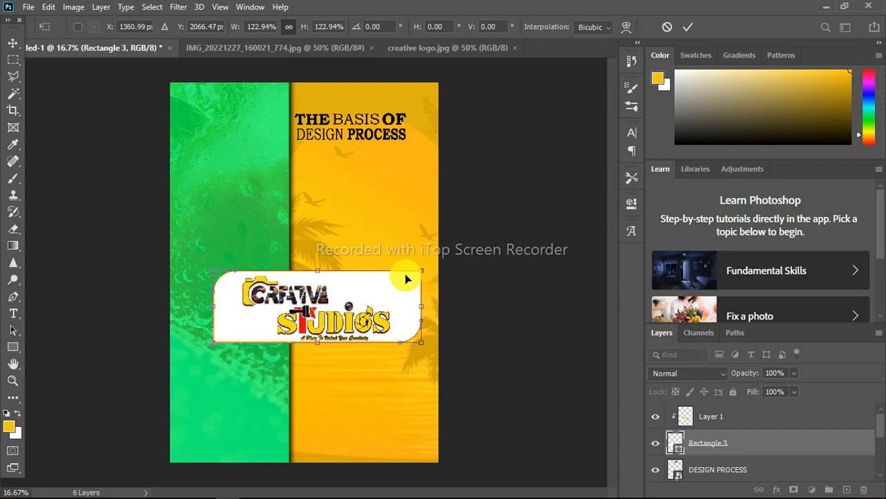
pyautogui.click(688, 27)
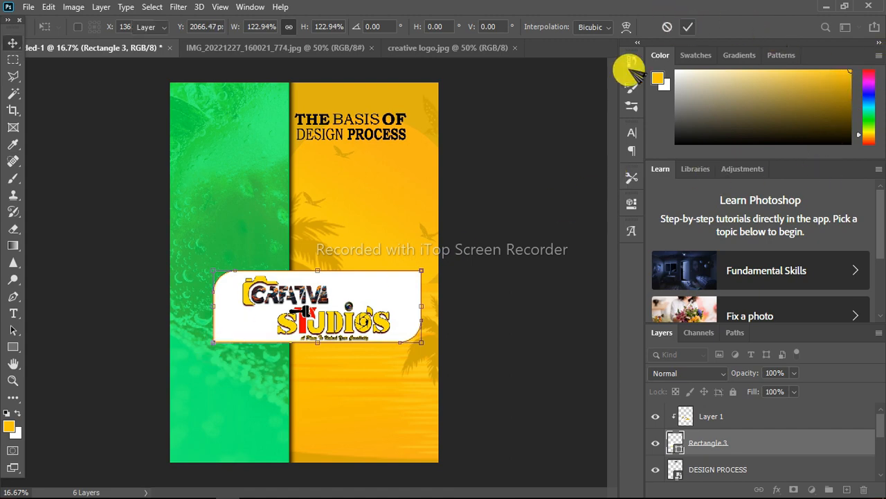
# Nudge the logo slightly within the white rectangle and convert the logo and Rectangle 3 layers into one smart object
pyautogui.click(337, 312)
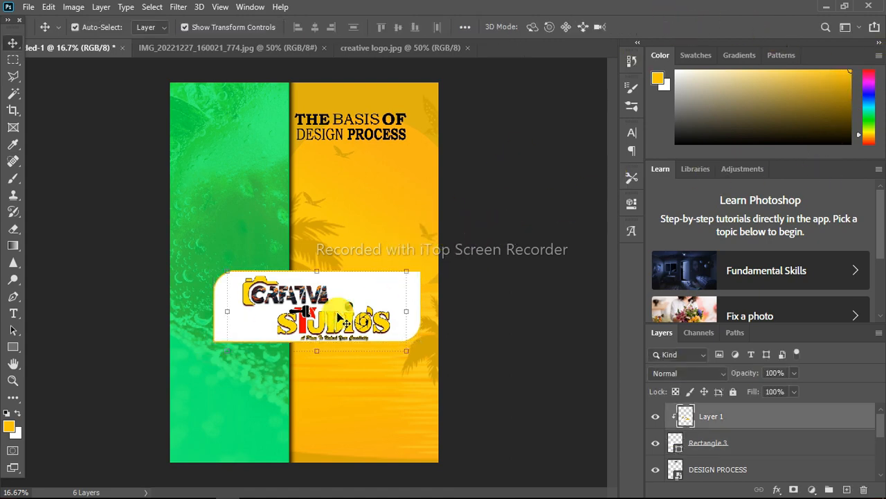
pyautogui.moveTo(337, 310); pyautogui.dragTo(338, 310)
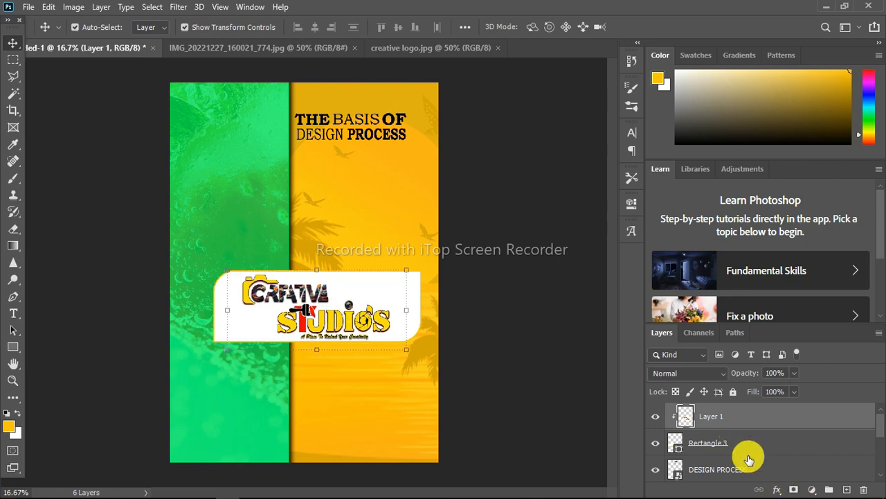
pyautogui.press('Right')
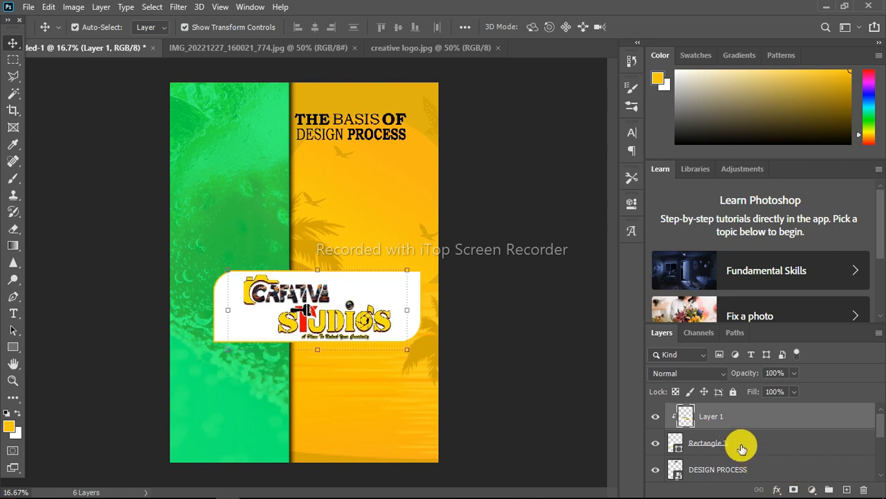
pyautogui.keyDown('shift'); pyautogui.click(713, 444); pyautogui.keyUp('shift')
pyautogui.rightClick(725, 444)
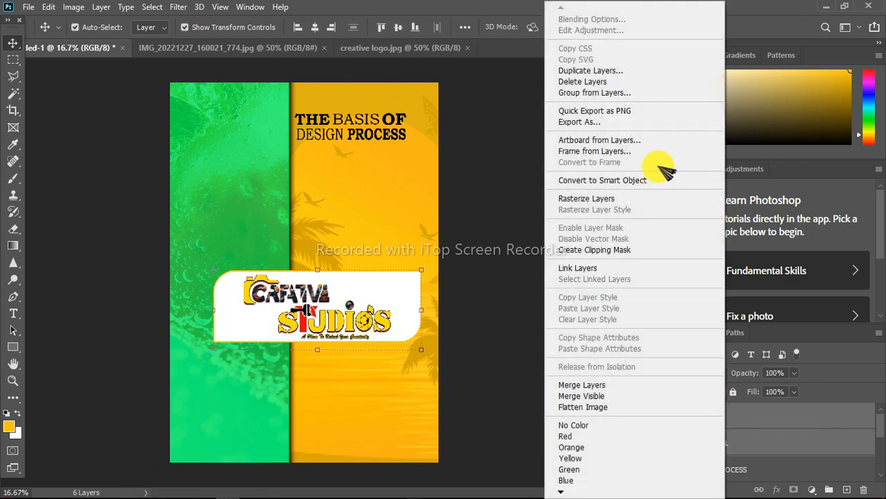
pyautogui.click(615, 181)
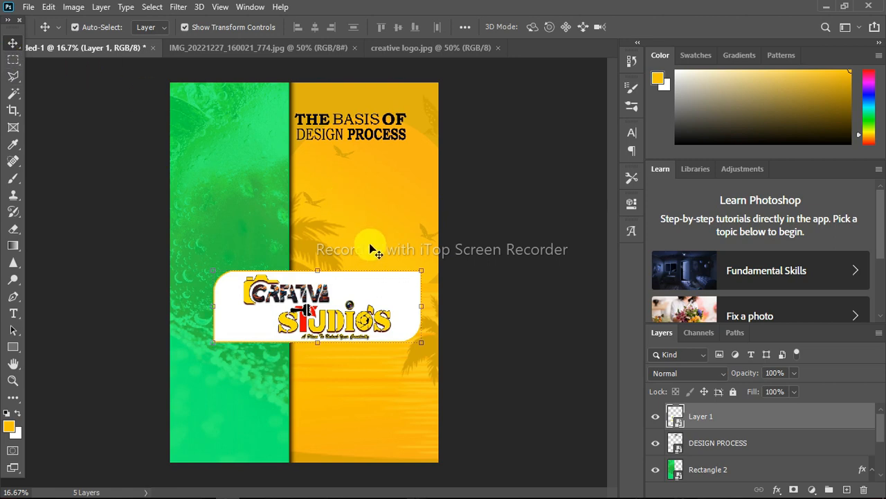
# Scale the logo badge down to about 26% and place it in the upper-left corner of the green area
pyautogui.moveTo(362, 302); pyautogui.dragTo(347, 239)
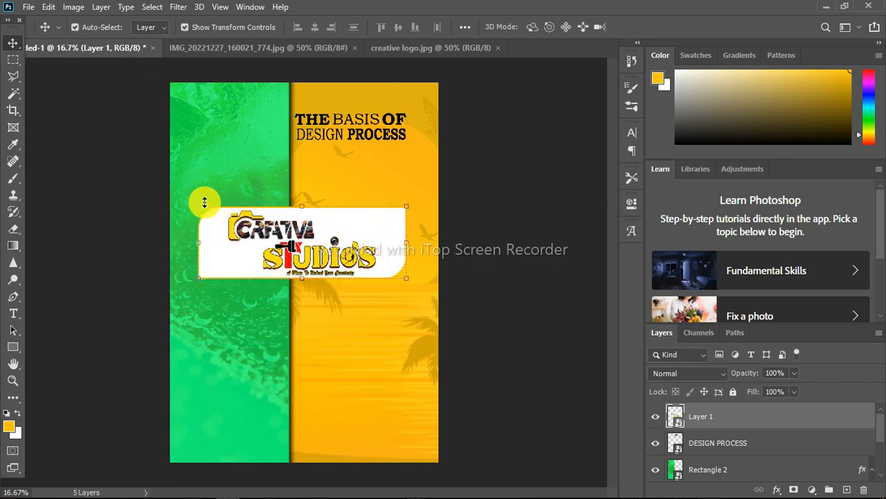
pyautogui.moveTo(199, 205); pyautogui.dragTo(248, 225)
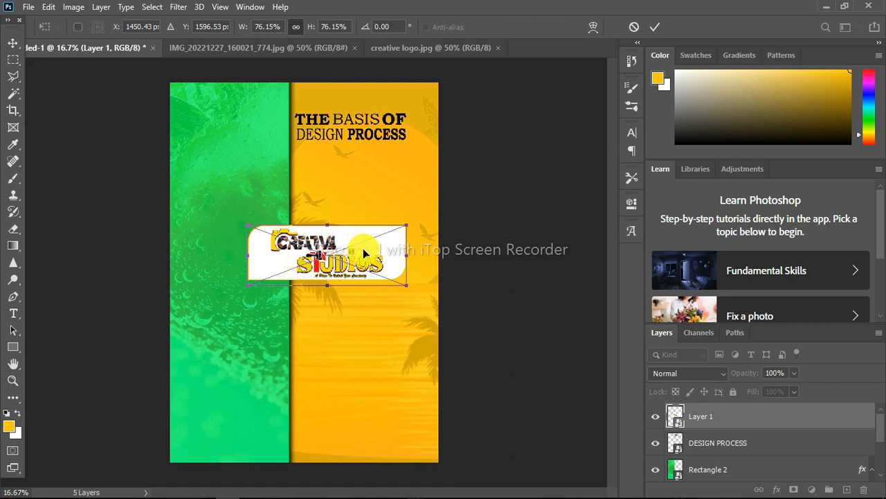
pyautogui.moveTo(368, 253); pyautogui.dragTo(275, 173)
pyautogui.moveTo(185, 161); pyautogui.dragTo(243, 120)
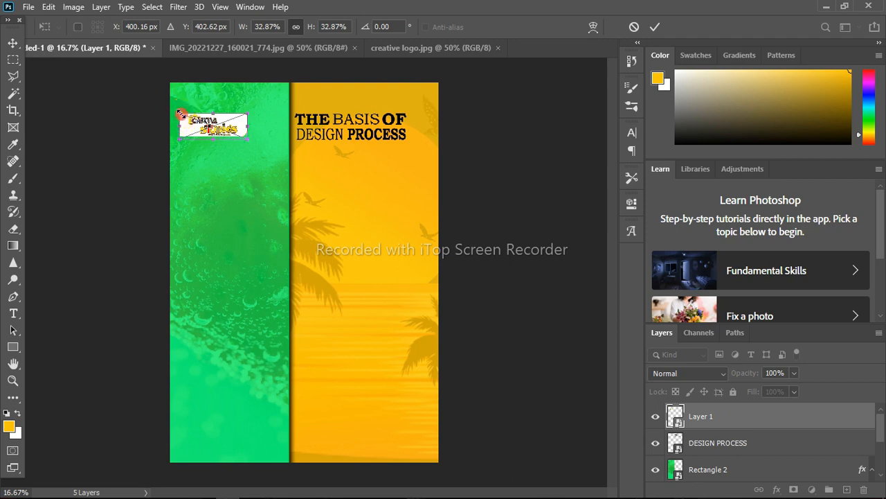
pyautogui.moveTo(180, 114); pyautogui.dragTo(193, 120)
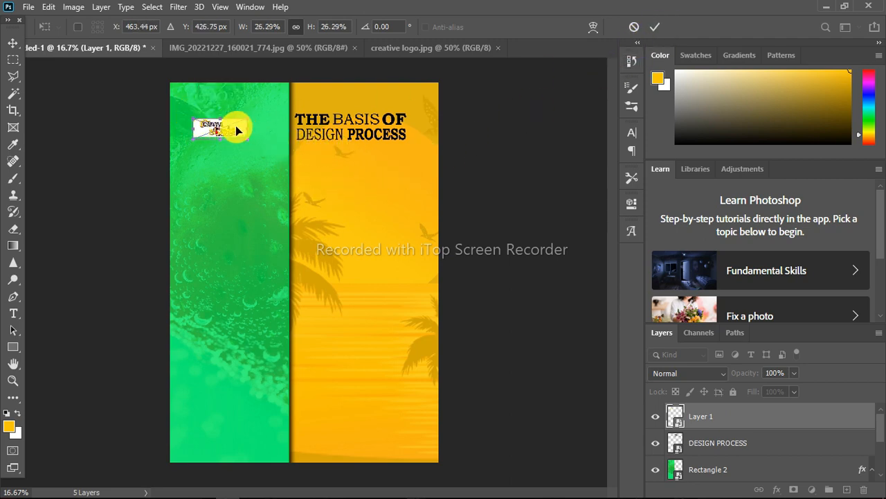
pyautogui.moveTo(235, 125); pyautogui.dragTo(224, 111)
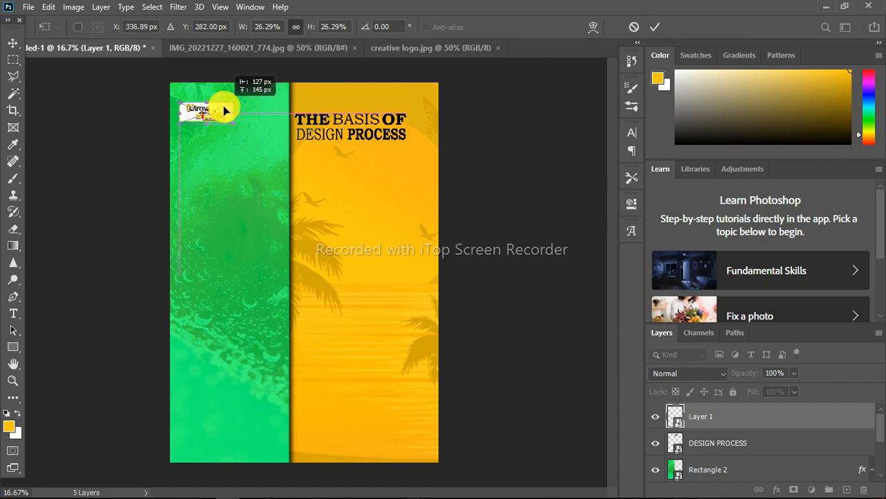
pyautogui.click(653, 26)
# Add a black drop shadow to the logo badge with 100% opacity, 2 px distance, 15% spread and 27 px size
pyautogui.click(779, 490)
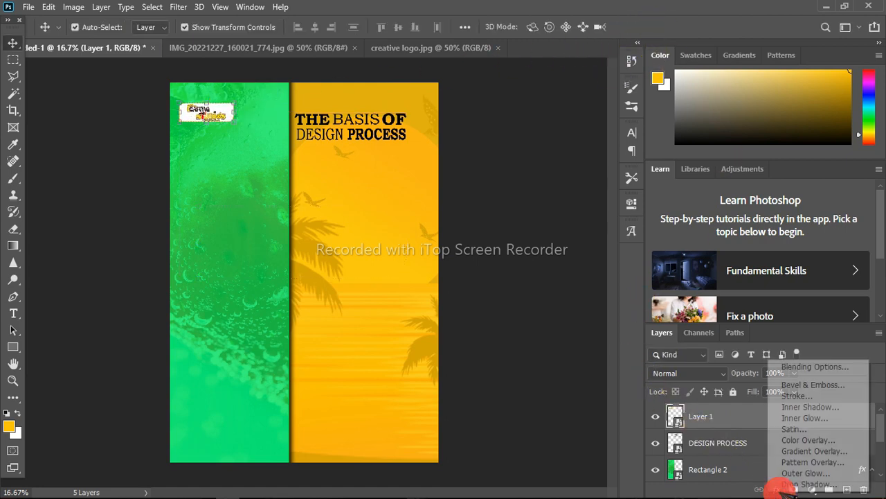
pyautogui.click(788, 485)
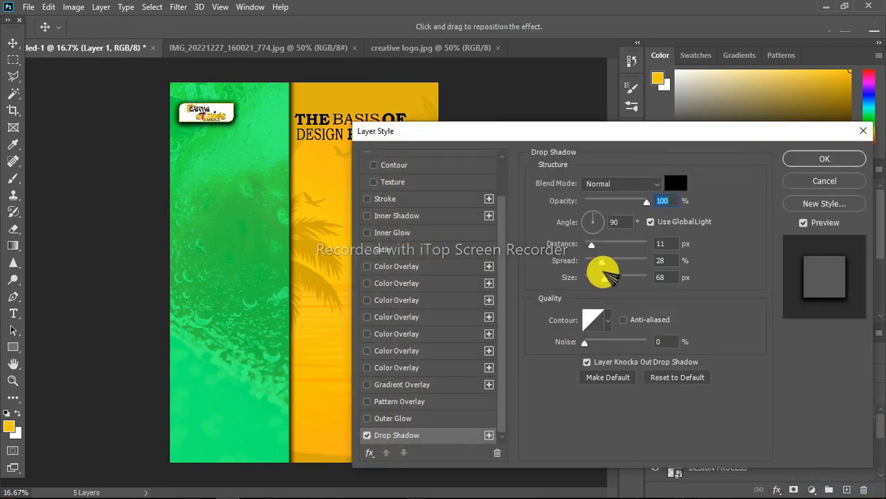
pyautogui.moveTo(604, 278); pyautogui.dragTo(588, 245)
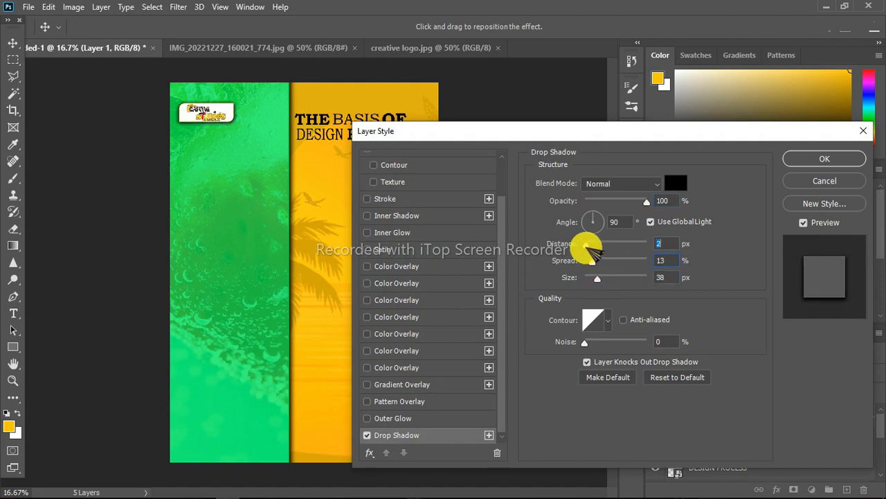
pyautogui.moveTo(598, 278); pyautogui.dragTo(609, 261)
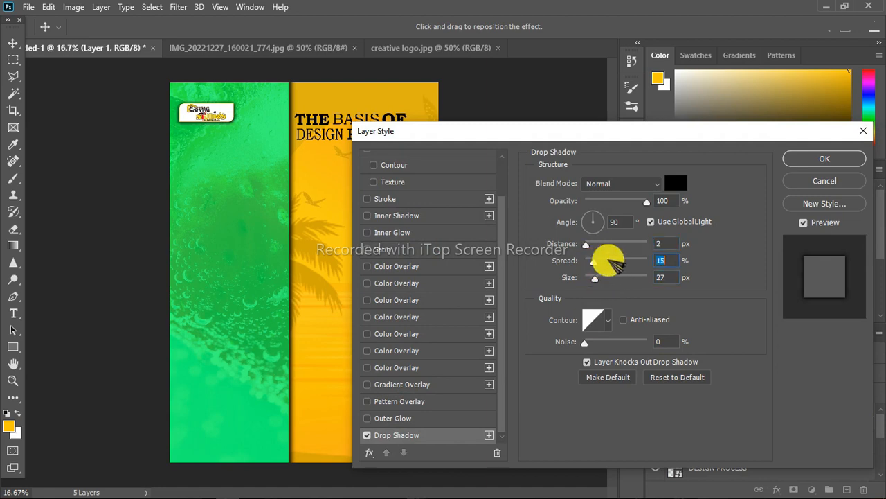
pyautogui.click(823, 159)
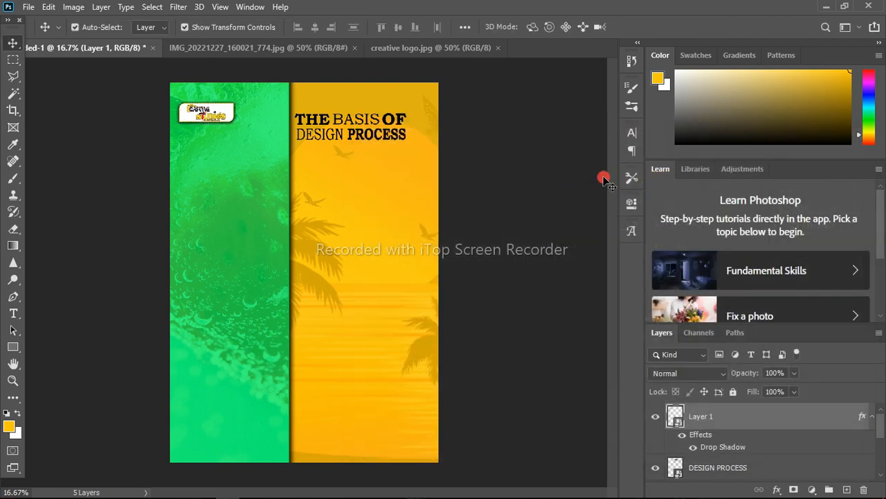
pyautogui.click(604, 180)
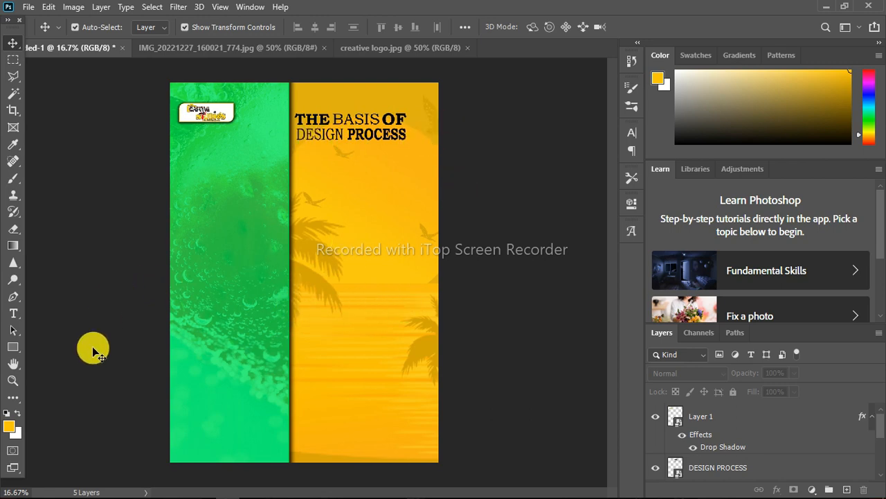
# Add a Lorem Ipsum placeholder text line and enlarge it to about 476% across the green and yellow boundary
pyautogui.click(17, 312)
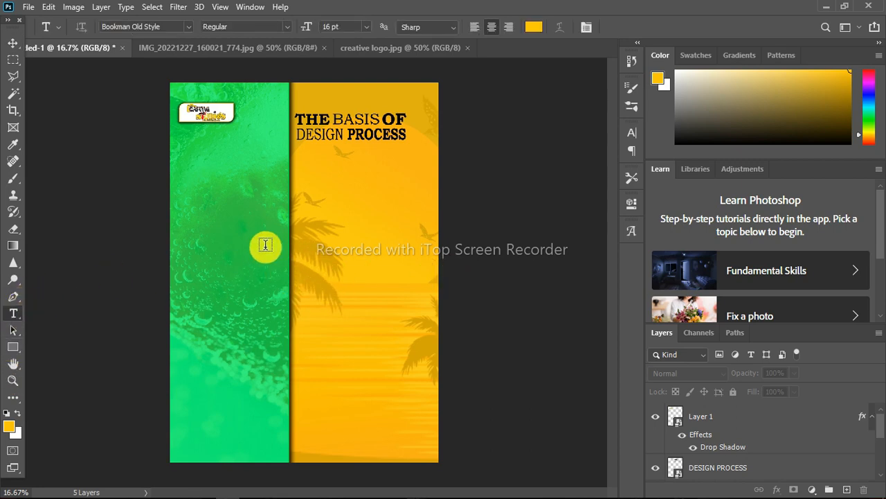
pyautogui.click(262, 245)
pyautogui.click(13, 43)
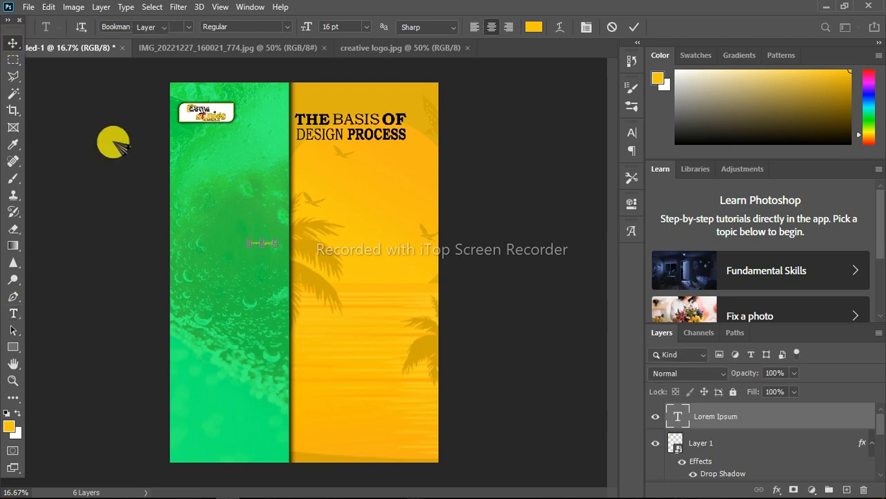
pyautogui.hotkey('ctrl', 't')
pyautogui.moveTo(276, 246); pyautogui.dragTo(368, 323)
pyautogui.moveTo(315, 261); pyautogui.dragTo(255, 254)
pyautogui.press('Return')
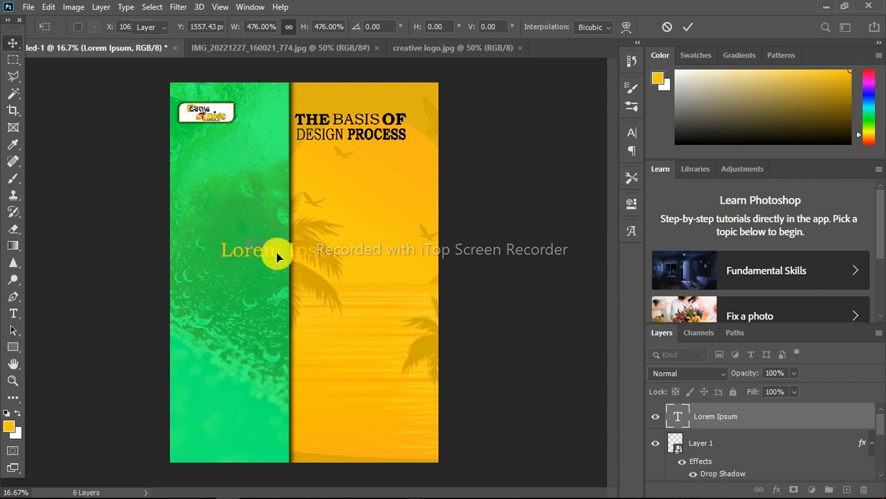
# Change the Lorem Ipsum text's color to white (ffffff) and its font to Impact
pyautogui.doubleClick(265, 252)
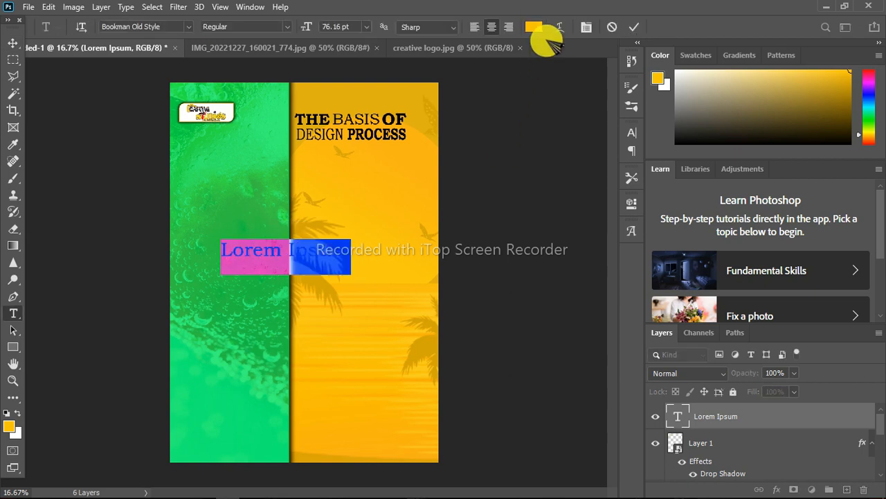
pyautogui.click(531, 27)
pyautogui.moveTo(633, 313); pyautogui.dragTo(520, 247)
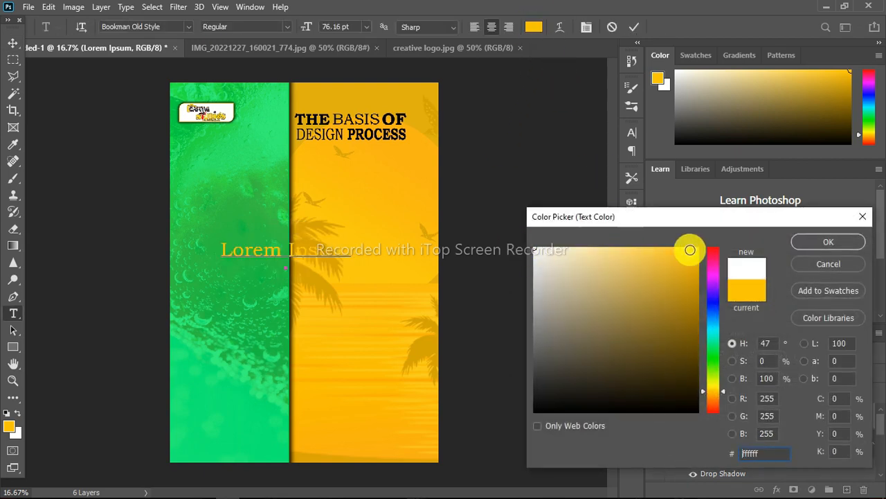
pyautogui.click(826, 242)
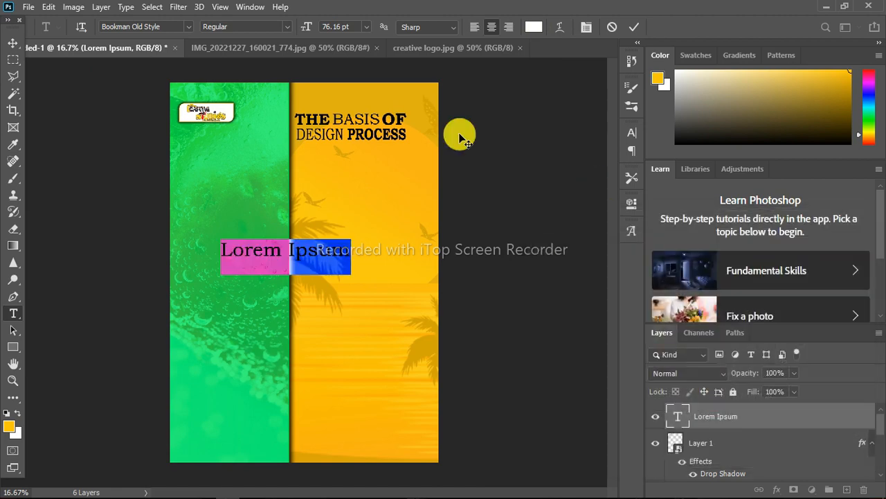
pyautogui.click(188, 29)
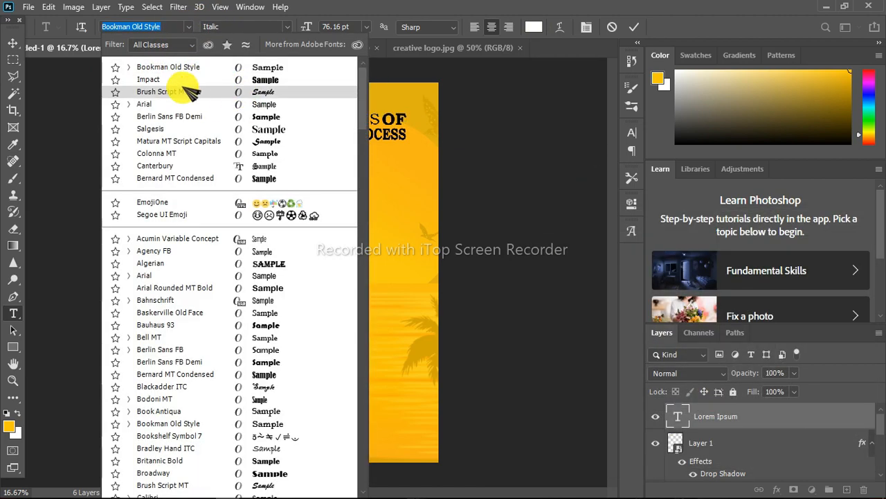
pyautogui.click(181, 82)
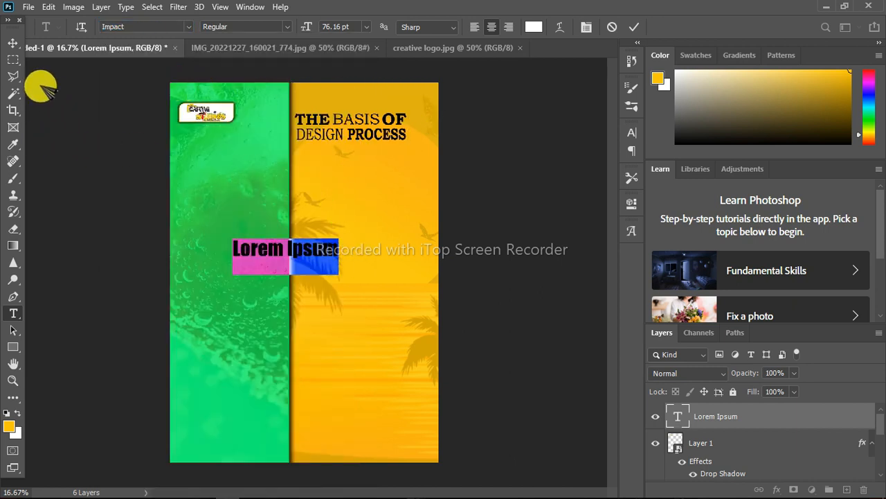
pyautogui.click(14, 43)
# Replace the placeholder text with THE and enlarge it to about 232% over the middle of the yellow area
pyautogui.doubleClick(316, 250)
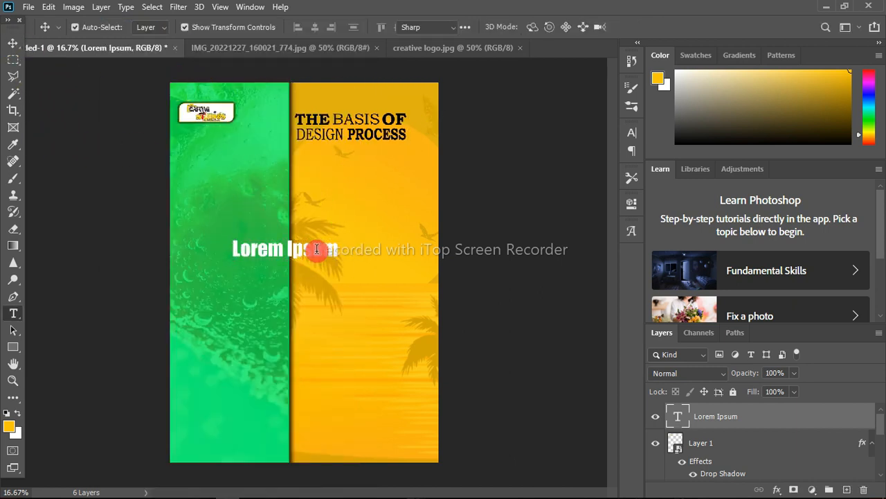
pyautogui.press('BackSpace')
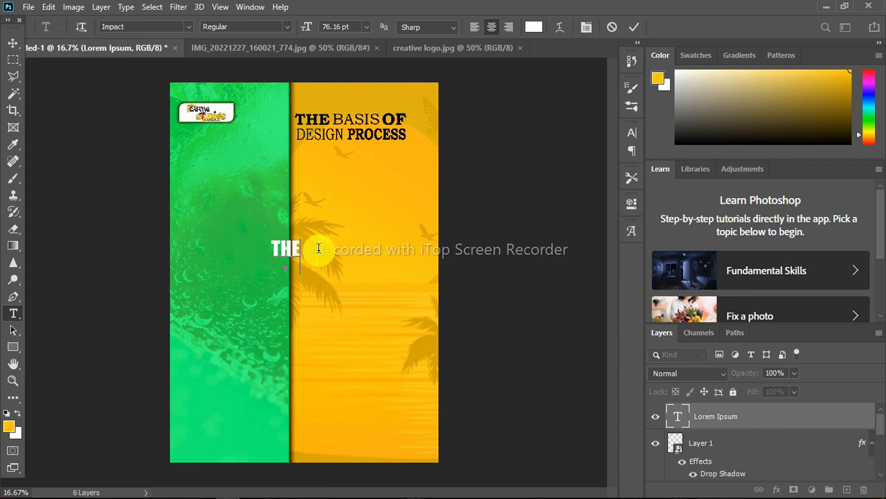
pyautogui.click(637, 27)
pyautogui.press('v')
pyautogui.moveTo(270, 242); pyautogui.dragTo(214, 183)
pyautogui.moveTo(284, 225); pyautogui.dragTo(375, 240)
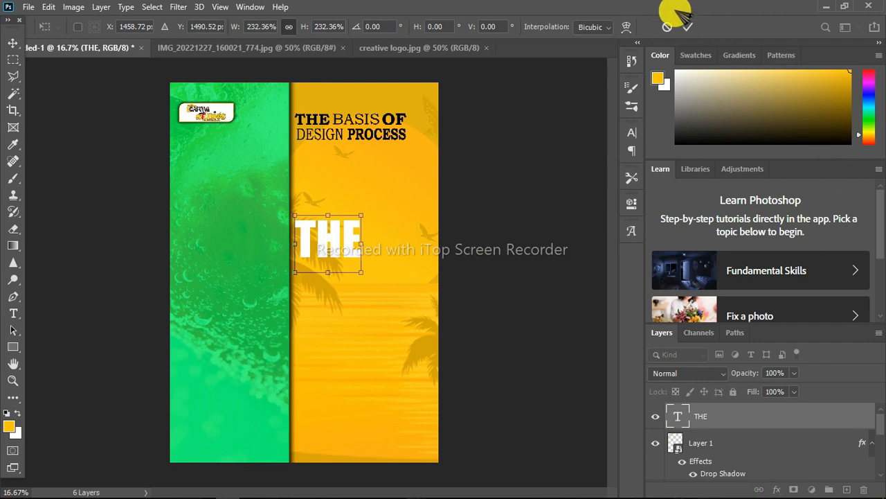
pyautogui.click(691, 27)
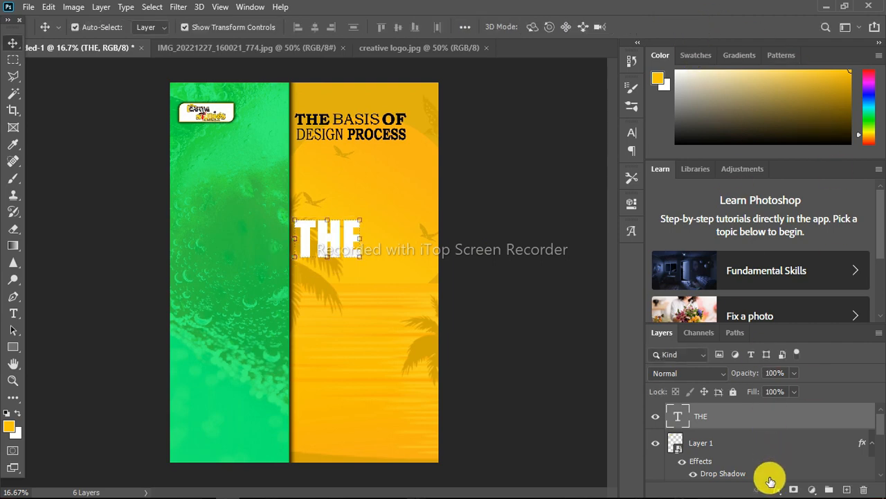
# Add a drop shadow to the white THE text with 100% opacity, 2 px distance, 15% spread and 27 px size
pyautogui.click(781, 490)
pyautogui.click(798, 476)
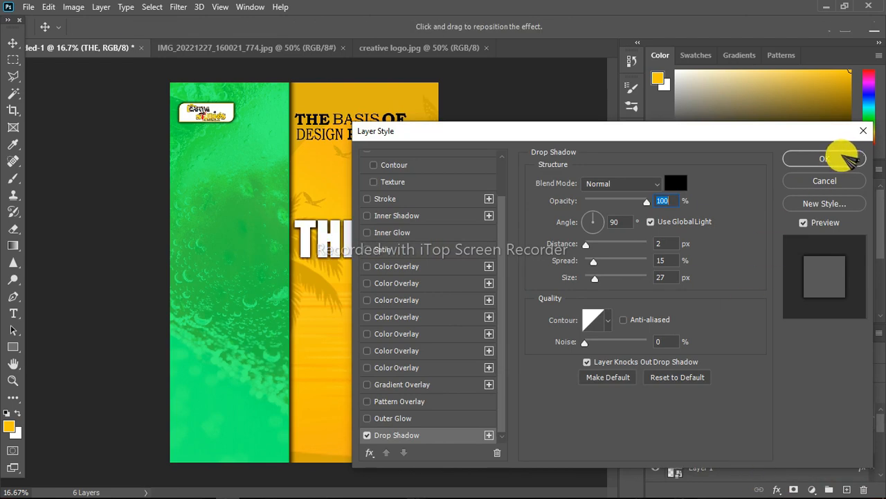
pyautogui.click(829, 159)
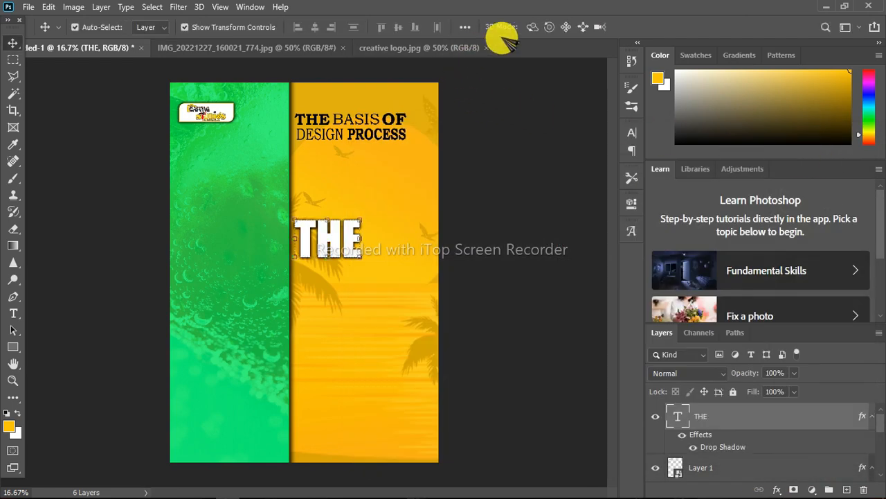
# Warp the white THE text with a horizontal Arc style and a bend of +2%
pyautogui.doubleClick(338, 239)
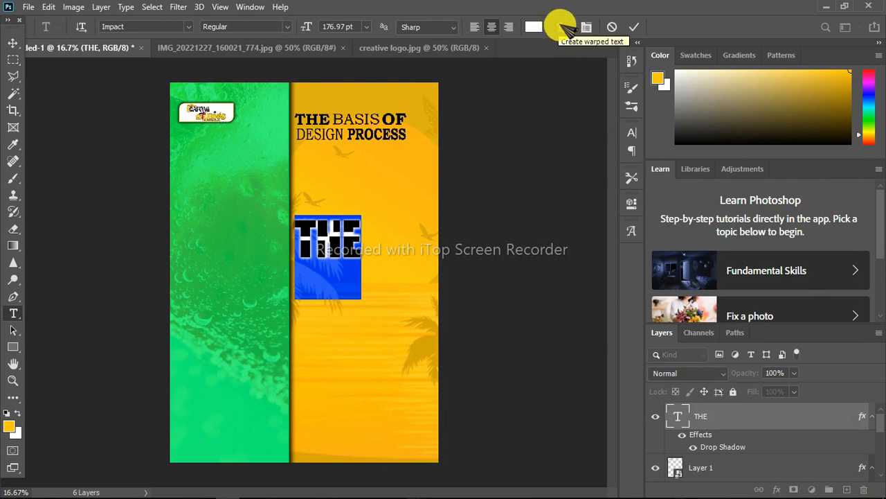
pyautogui.click(560, 26)
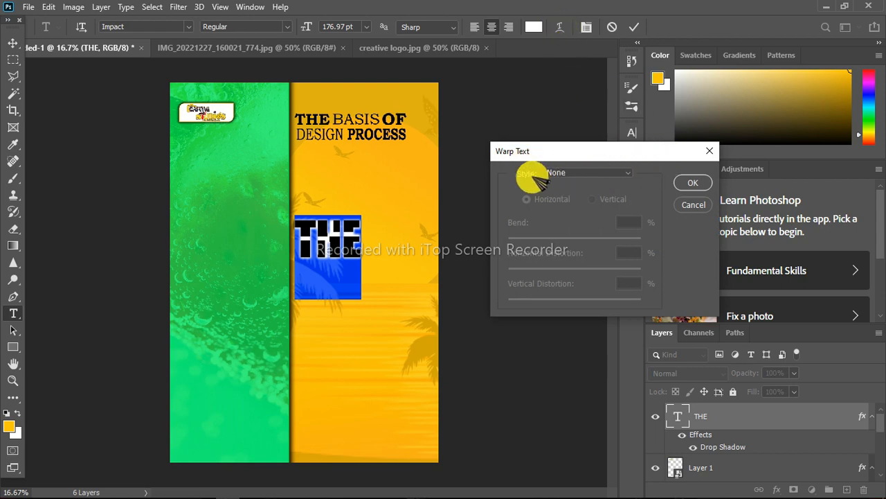
pyautogui.click(633, 176)
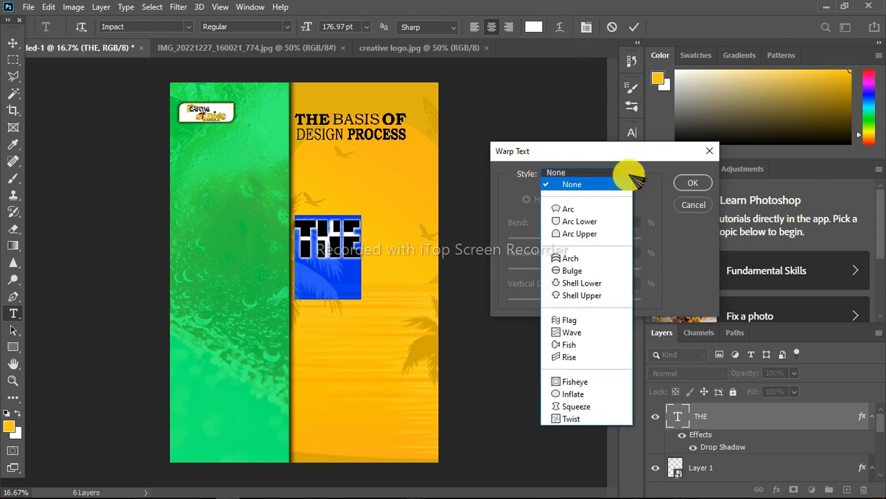
pyautogui.click(582, 209)
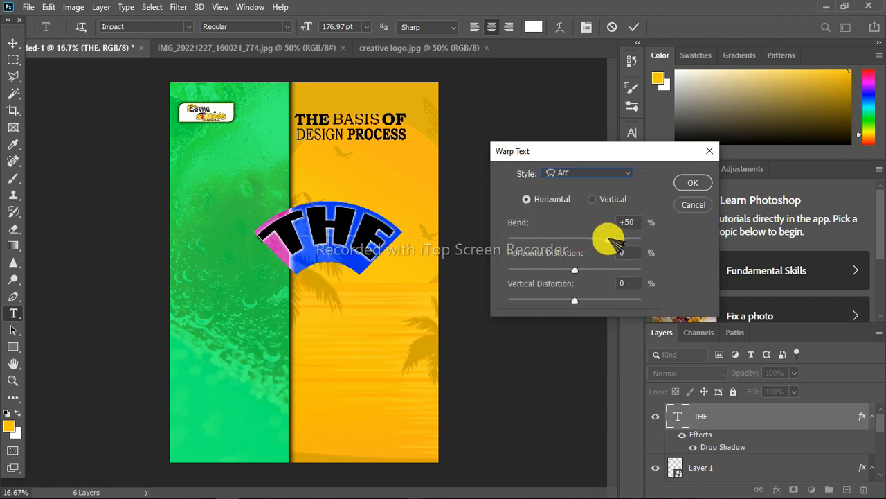
pyautogui.moveTo(607, 238); pyautogui.dragTo(575, 240)
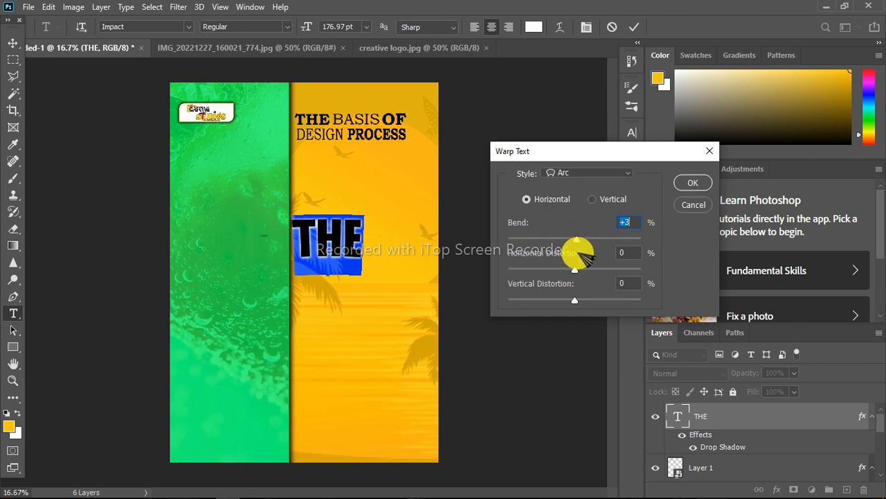
pyautogui.moveTo(577, 240); pyautogui.dragTo(576, 240)
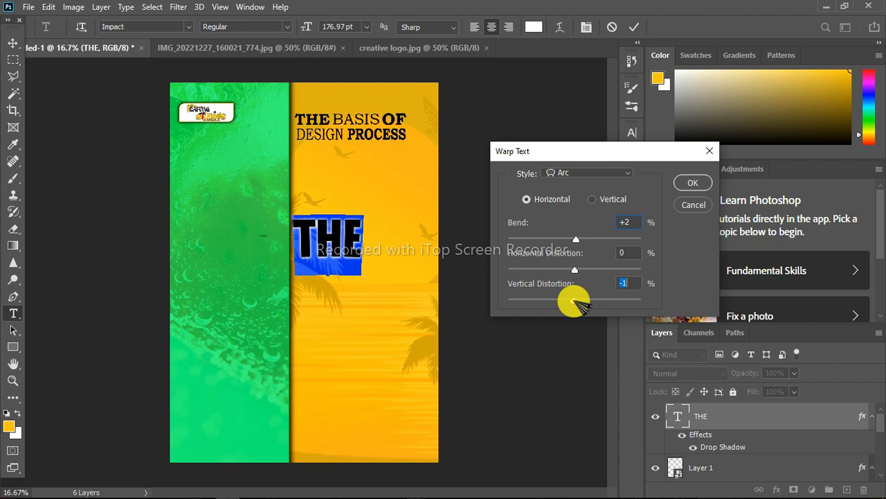
# Set the warp's horizontal distortion to +32% with 0% vertical distortion and apply it to the THE text
pyautogui.moveTo(574, 270); pyautogui.dragTo(572, 270)
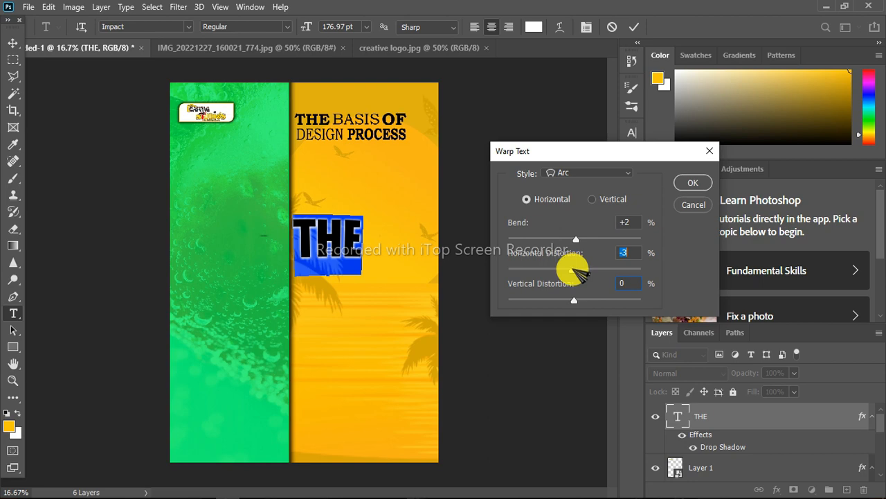
pyautogui.moveTo(572, 269); pyautogui.dragTo(582, 271)
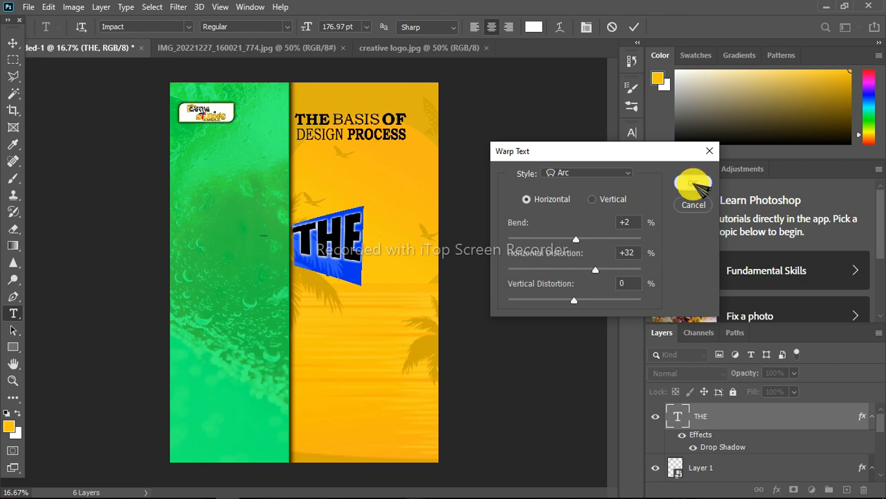
pyautogui.click(693, 183)
pyautogui.click(632, 26)
pyautogui.press('v')
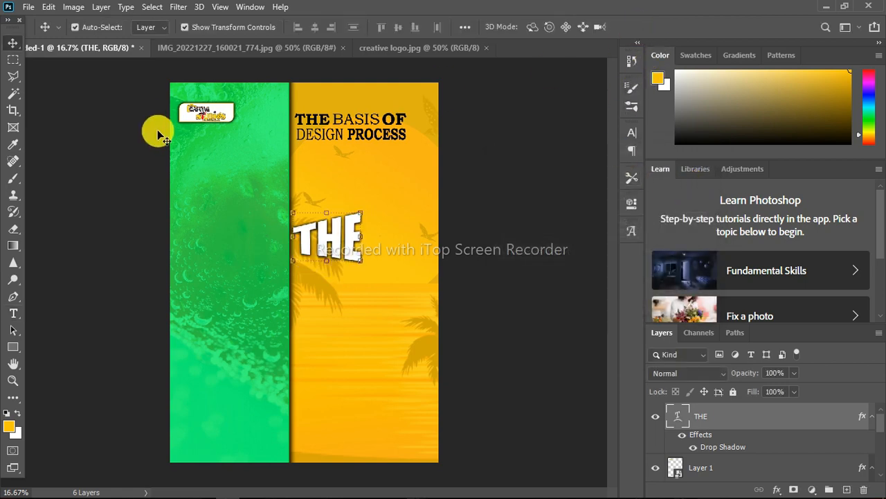
# Move the warped THE text onto the green and yellow boundary and duplicate it directly below
pyautogui.moveTo(320, 234); pyautogui.dragTo(281, 212)
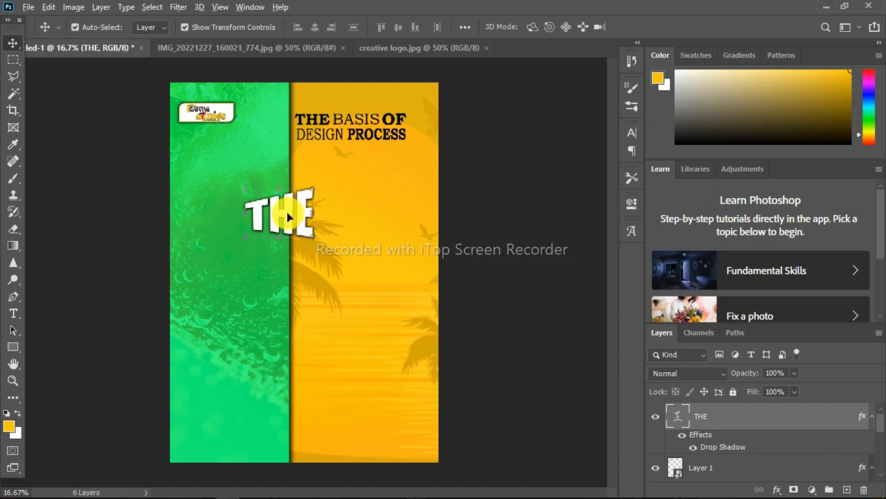
pyautogui.moveTo(287, 211); pyautogui.dragTo(287, 275)
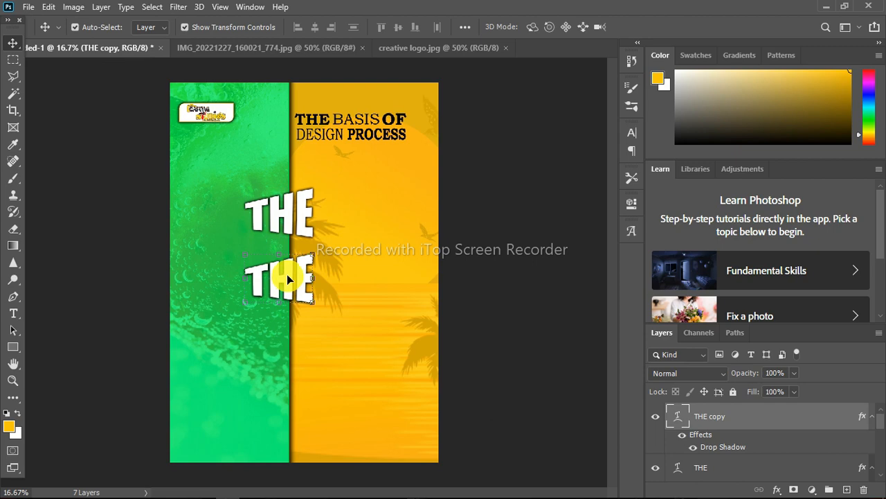
# Change the text of the lower THE copy to DESIGN
pyautogui.doubleClick(287, 274)
pyautogui.press('BackSpace')
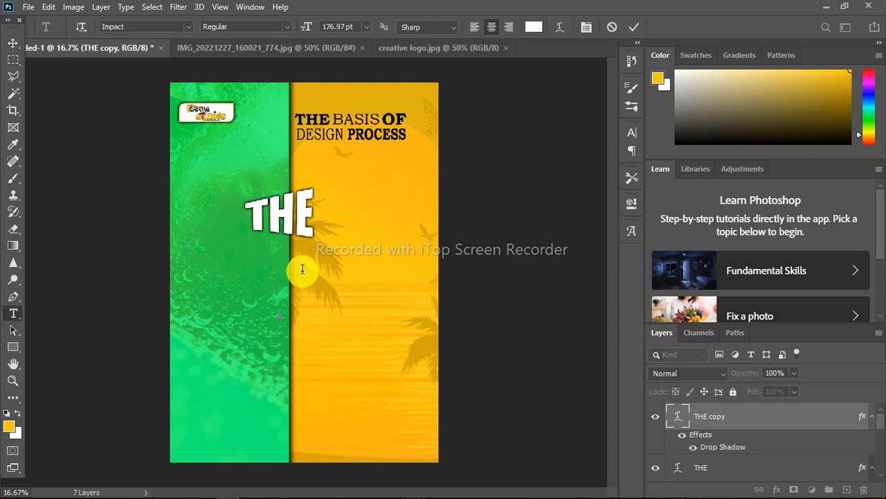
pyautogui.write('DES')
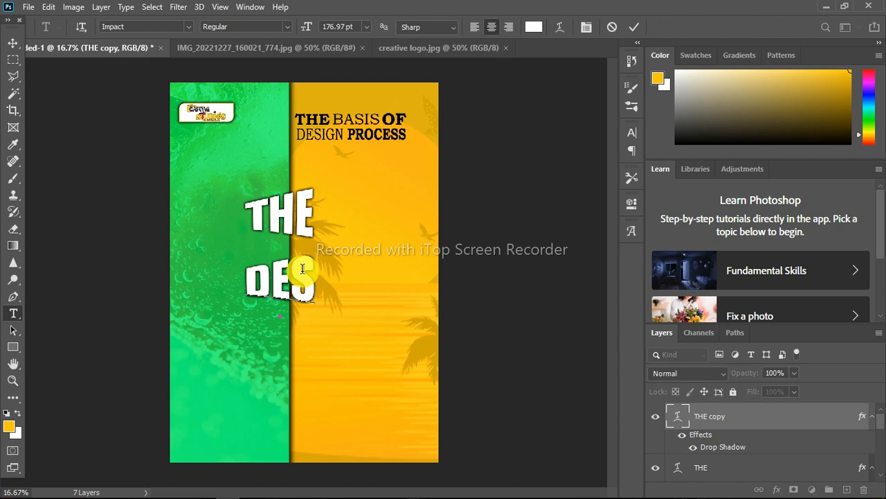
pyautogui.write('IGN')
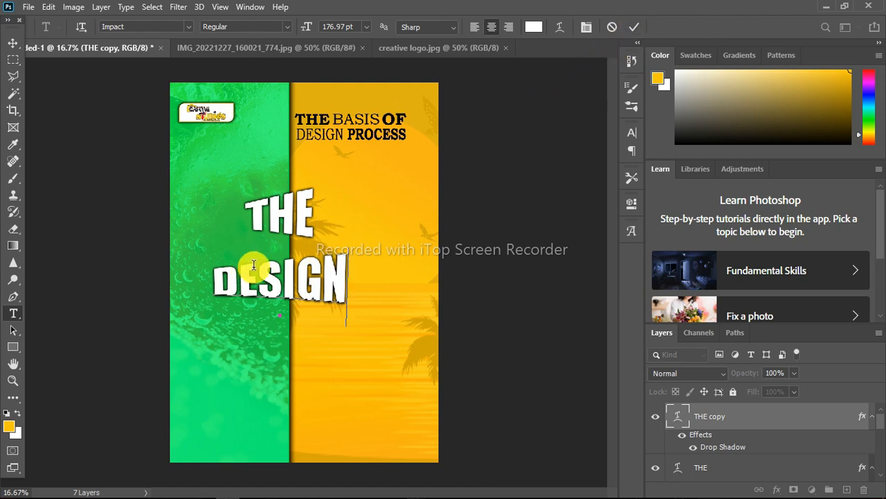
# Set the horizontal distortion of the DESIGN text's Arc warp to -39% and move the word beside THE on the same line
pyautogui.click(559, 28)
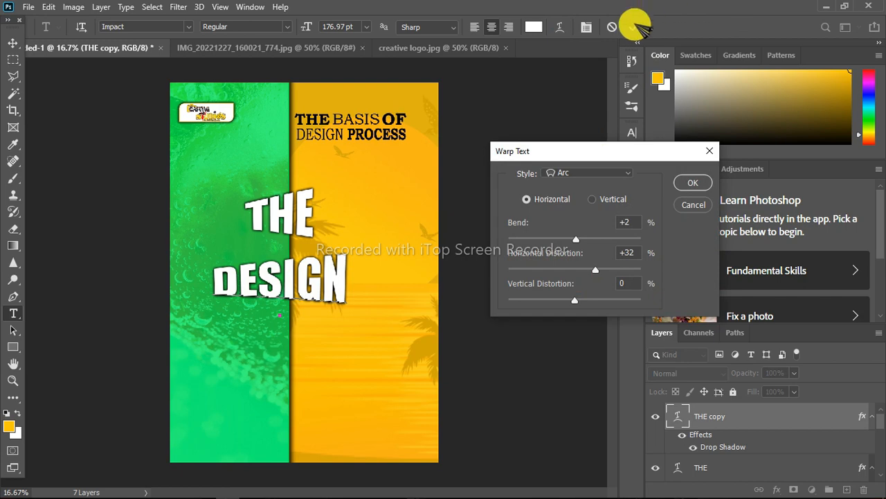
pyautogui.click(693, 184)
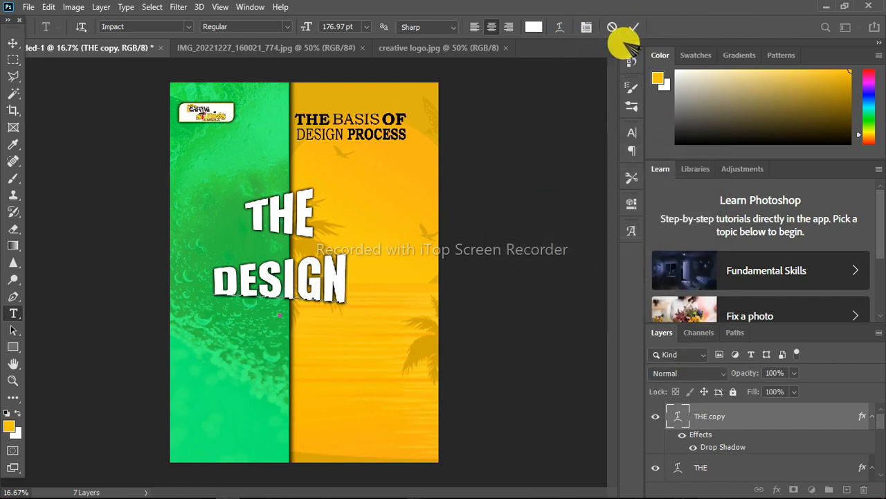
pyautogui.doubleClick(266, 283)
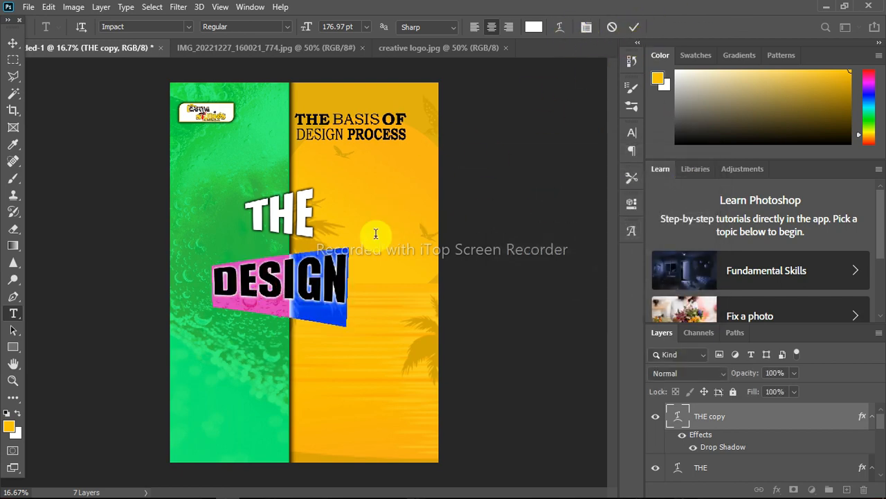
pyautogui.click(560, 27)
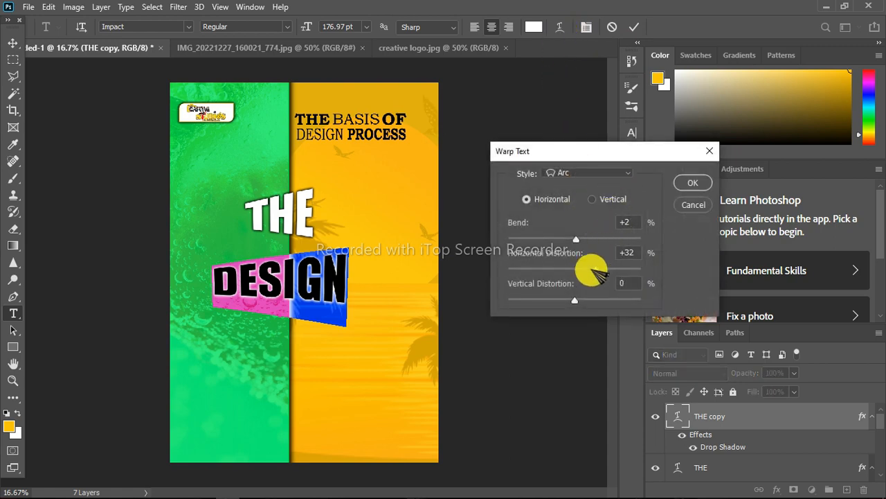
pyautogui.moveTo(594, 272); pyautogui.dragTo(561, 271)
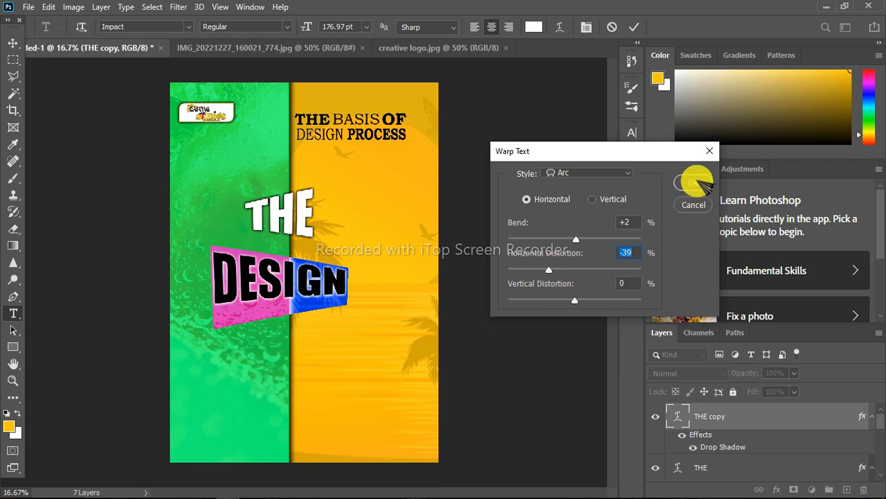
pyautogui.click(693, 182)
pyautogui.click(13, 43)
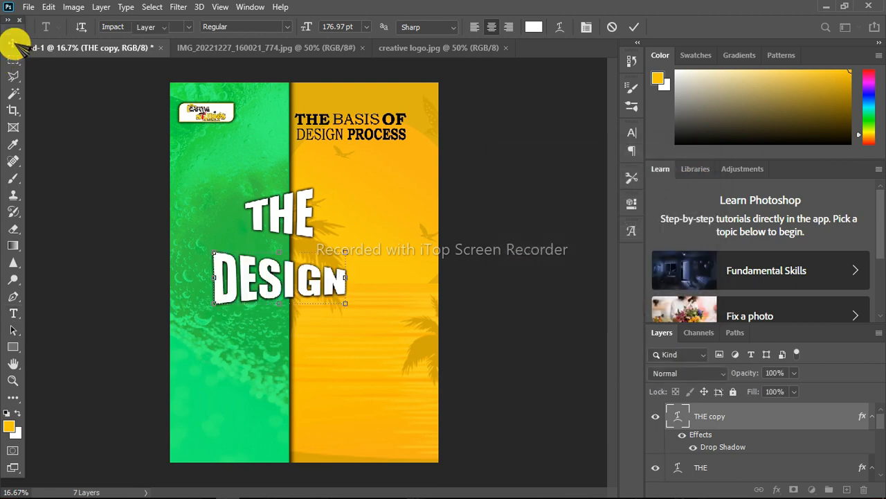
pyautogui.moveTo(221, 238); pyautogui.dragTo(372, 222)
# Convert the THE and DESIGN text layers into one smart object and scale it to about 60% inside the yellow area
pyautogui.click(298, 221)
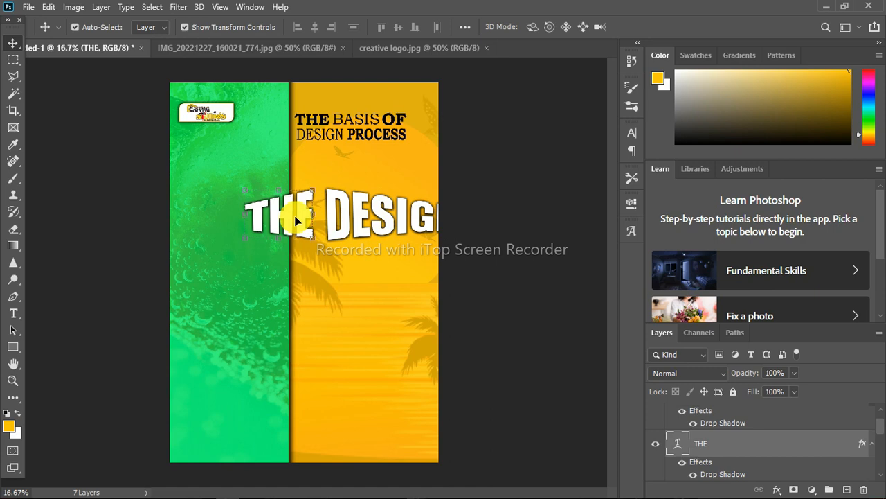
pyautogui.keyDown('shift'); pyautogui.click(360, 216); pyautogui.keyUp('shift')
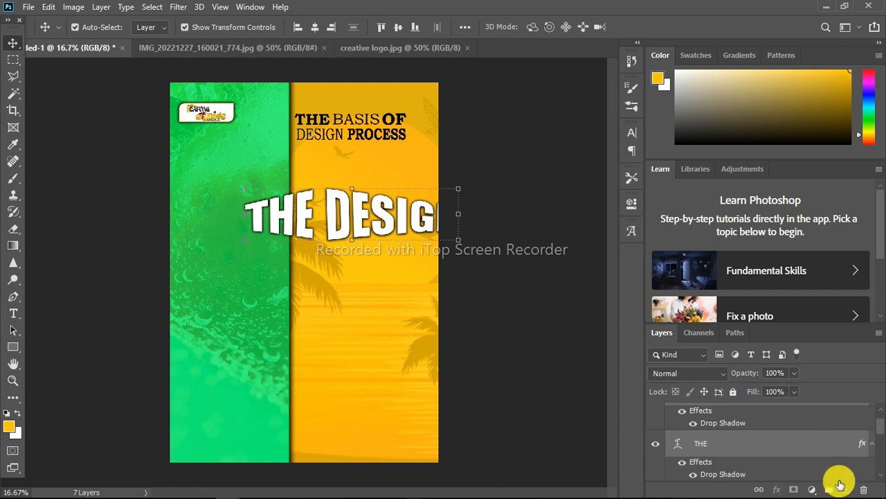
pyautogui.rightClick(783, 447)
pyautogui.click(668, 166)
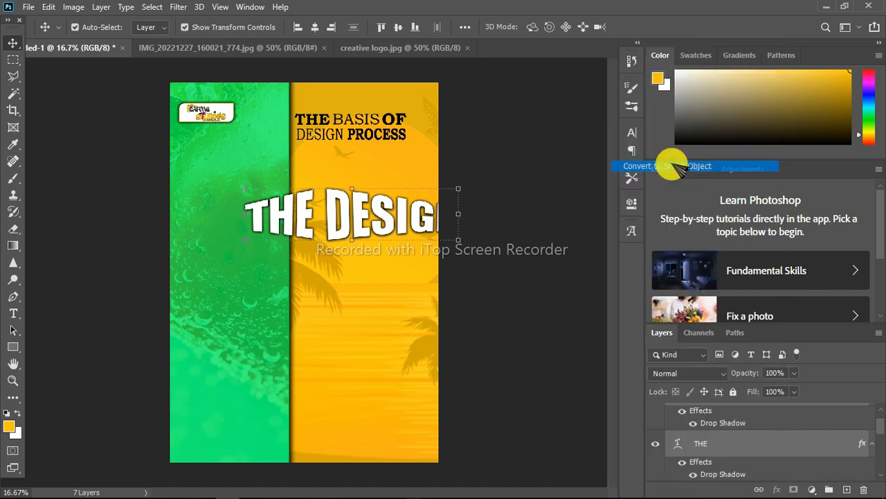
pyautogui.moveTo(459, 185); pyautogui.dragTo(402, 220)
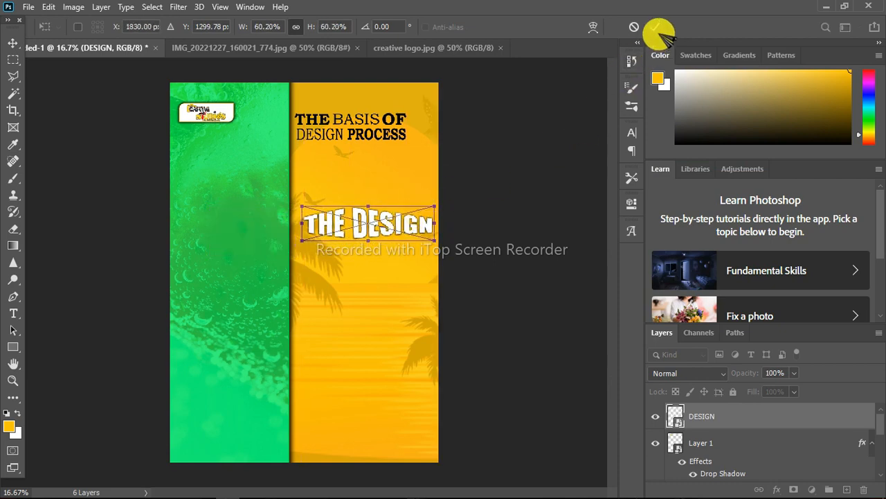
pyautogui.click(654, 28)
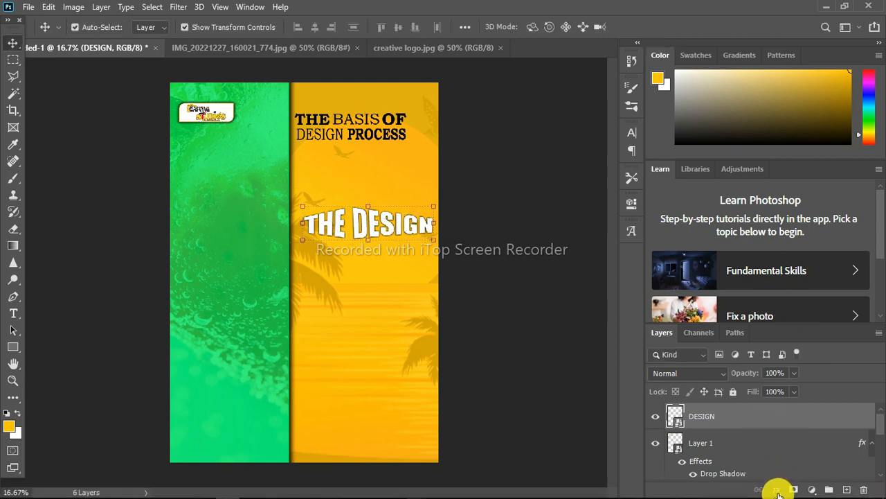
# Give the THE DESIGN lettering a drop shadow with 13% spread and 3 px size, and shrink the lettering to about 58%
pyautogui.click(779, 490)
pyautogui.click(795, 482)
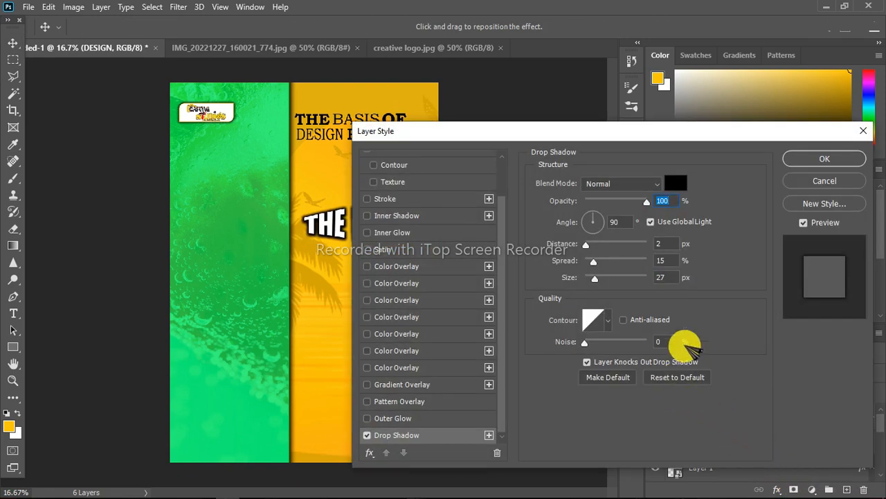
pyautogui.moveTo(595, 277)
pyautogui.mouseDown()
pyautogui.moveTo(580, 277)
pyautogui.moveTo(590, 278)
pyautogui.moveTo(592, 261)
pyautogui.mouseUp()
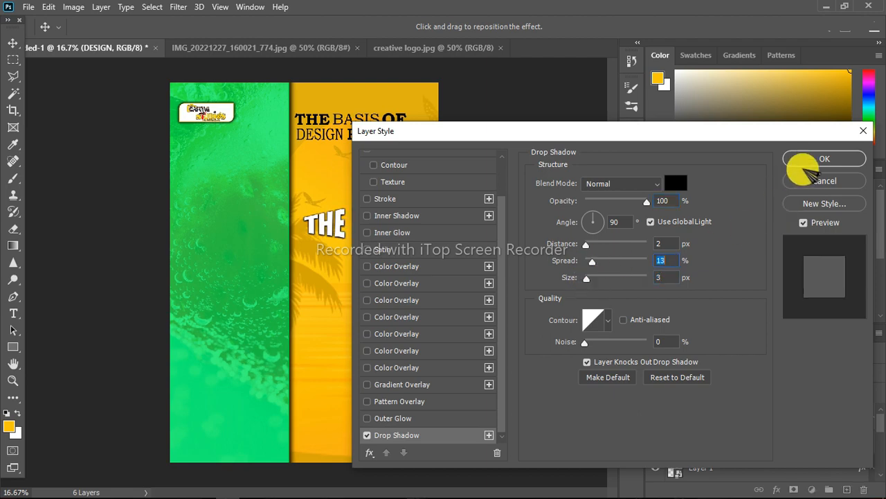
pyautogui.click(824, 160)
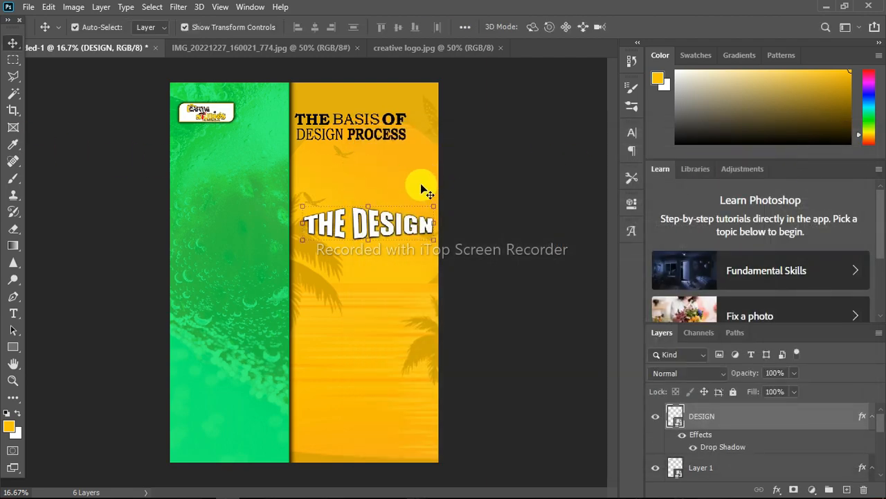
pyautogui.moveTo(439, 206); pyautogui.dragTo(431, 207)
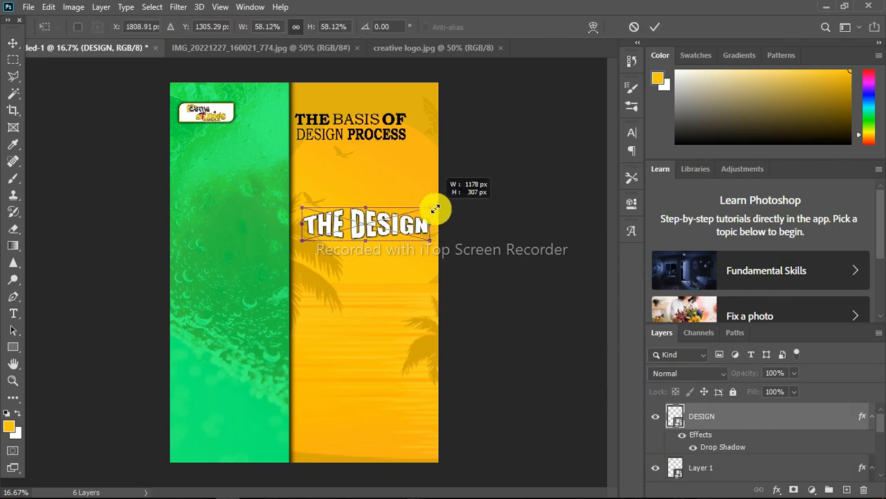
pyautogui.click(653, 26)
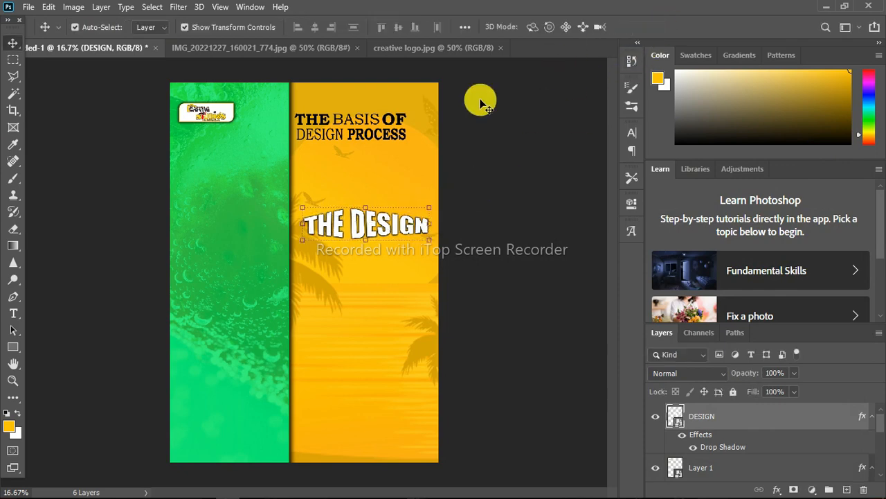
# Add white Impact text reading PRINCIPLES at about 75 pt below THE DESIGN
pyautogui.click(14, 313)
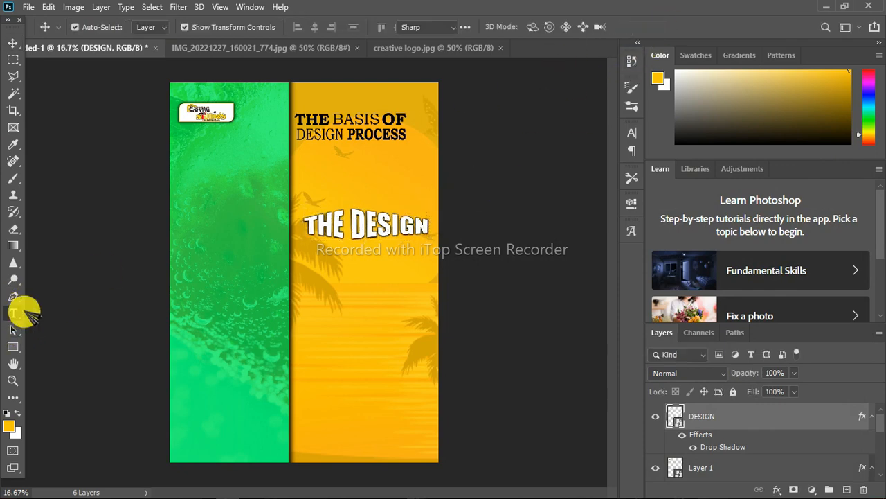
pyautogui.click(332, 274)
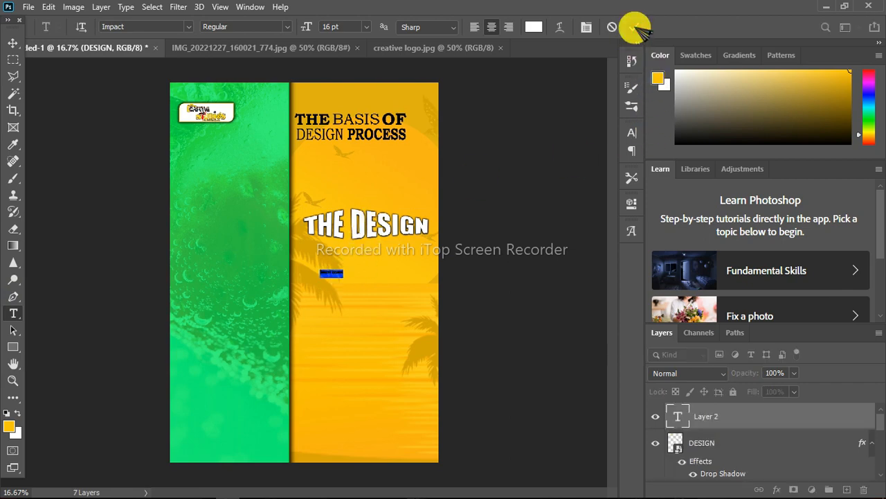
pyautogui.click(636, 27)
pyautogui.click(13, 43)
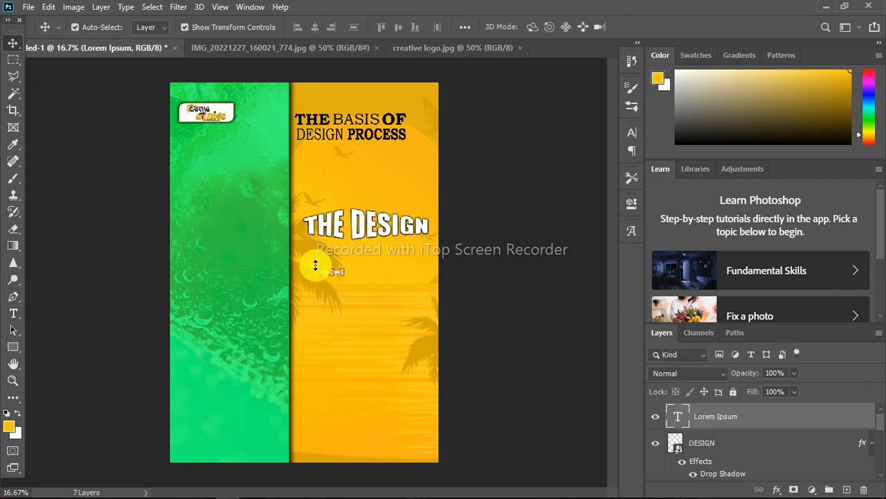
pyautogui.moveTo(345, 275); pyautogui.dragTo(415, 342)
pyautogui.doubleClick(388, 280)
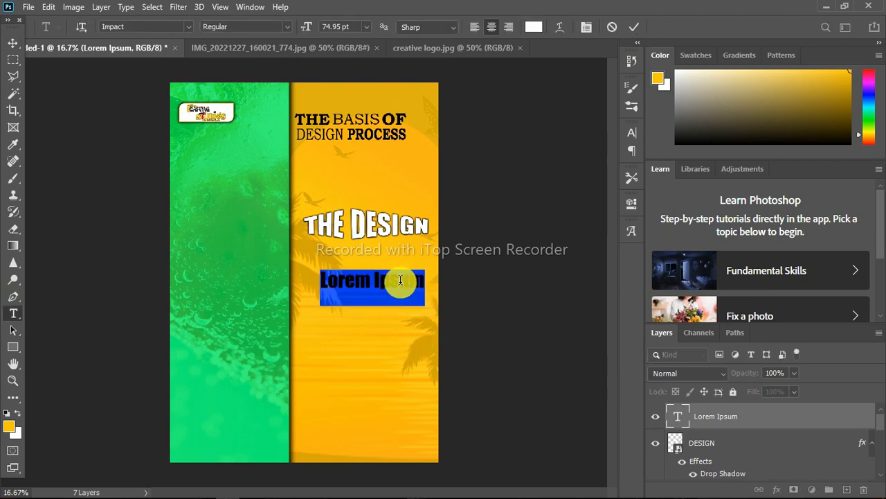
pyautogui.press('BackSpace')
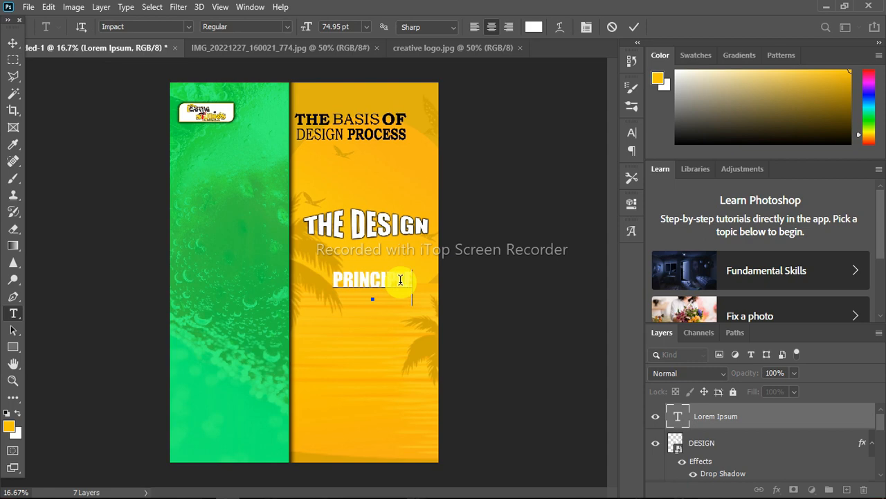
pyautogui.write('PRINCIPLES')
pyautogui.click(636, 28)
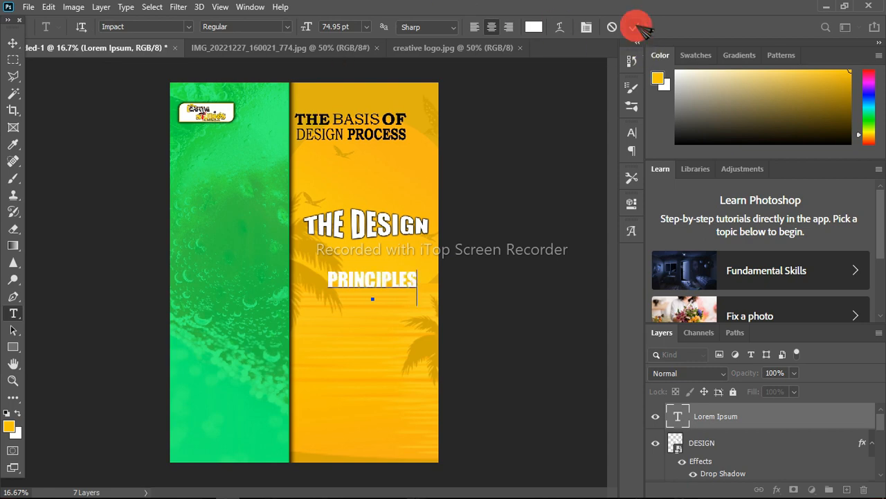
# Enlarge the PRINCIPLES text to about 118% and move it directly under THE DESIGN, aligned with its left edge
pyautogui.click(13, 43)
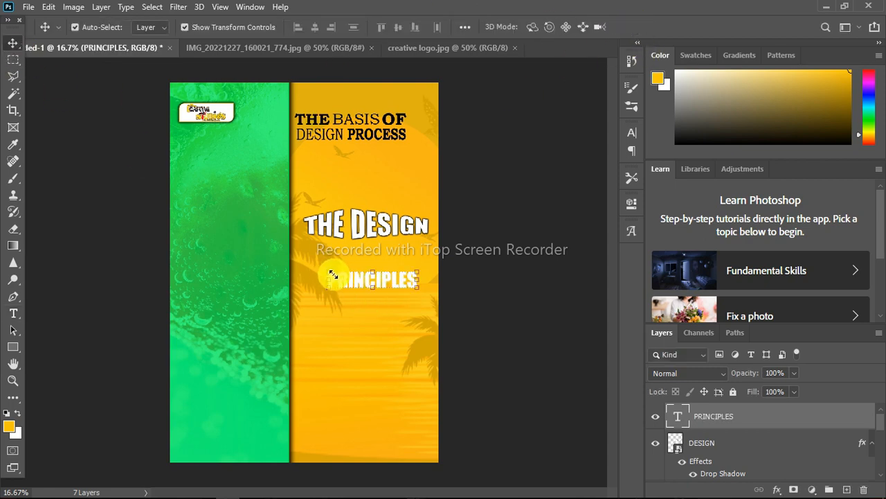
pyautogui.moveTo(333, 275); pyautogui.dragTo(326, 233)
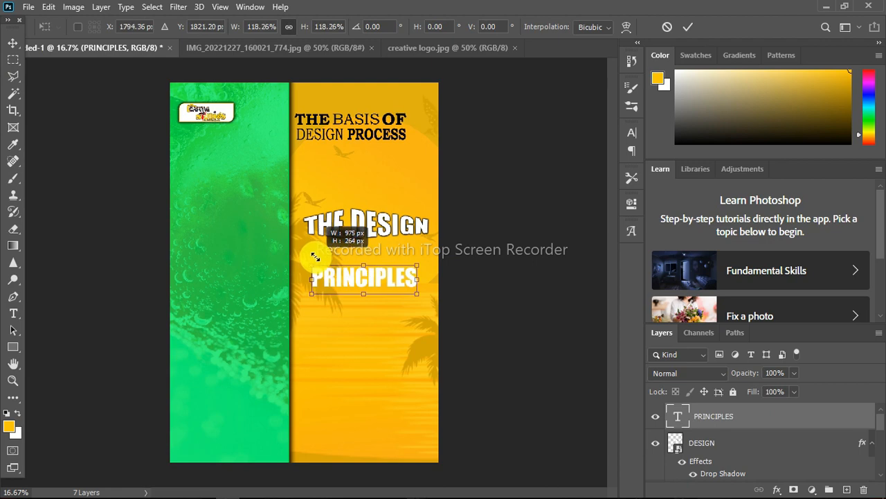
pyautogui.click(686, 27)
pyautogui.moveTo(360, 275); pyautogui.dragTo(355, 264)
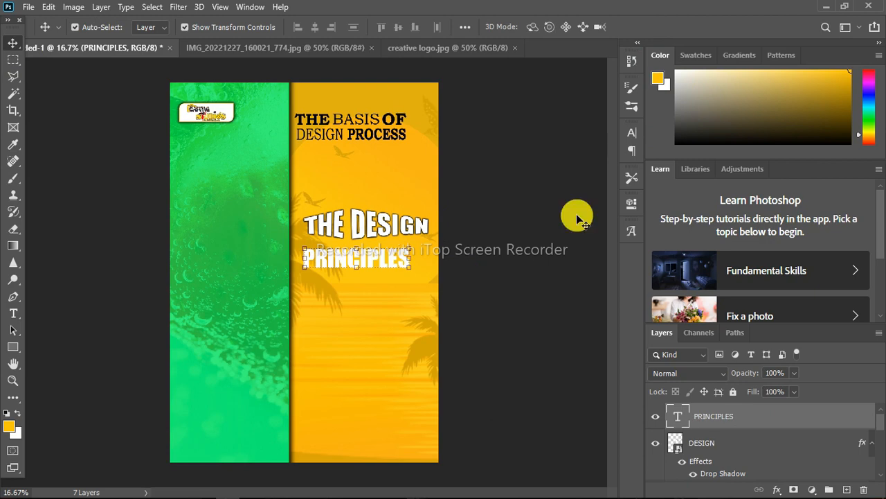
# Add a drop shadow with 6% spread and 32 px size to the PRINCIPLES text
pyautogui.click(777, 489)
pyautogui.click(798, 482)
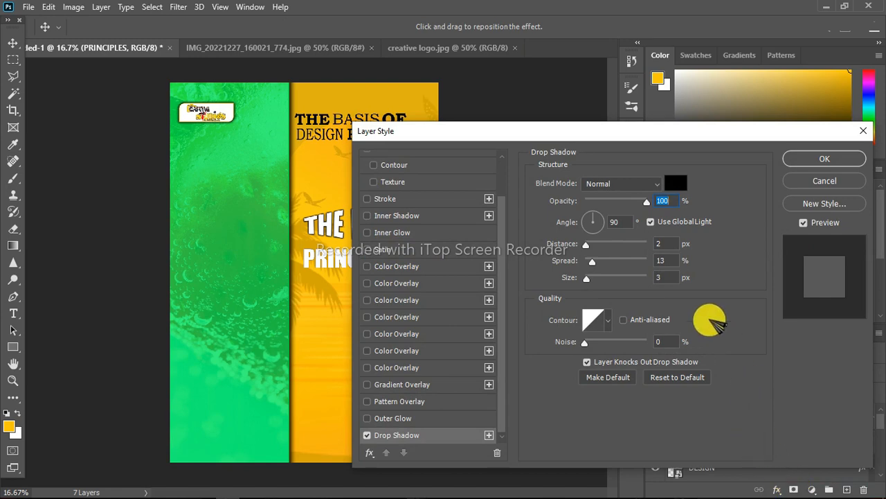
pyautogui.moveTo(590, 281); pyautogui.dragTo(588, 262)
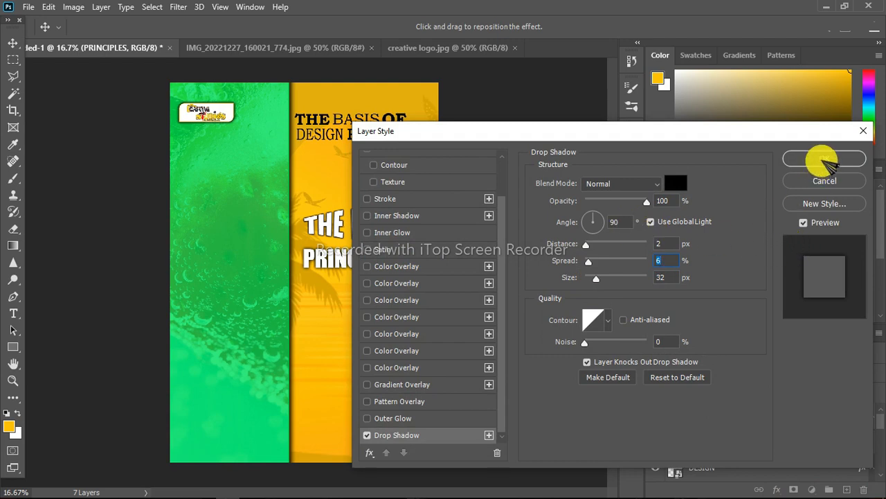
pyautogui.click(826, 160)
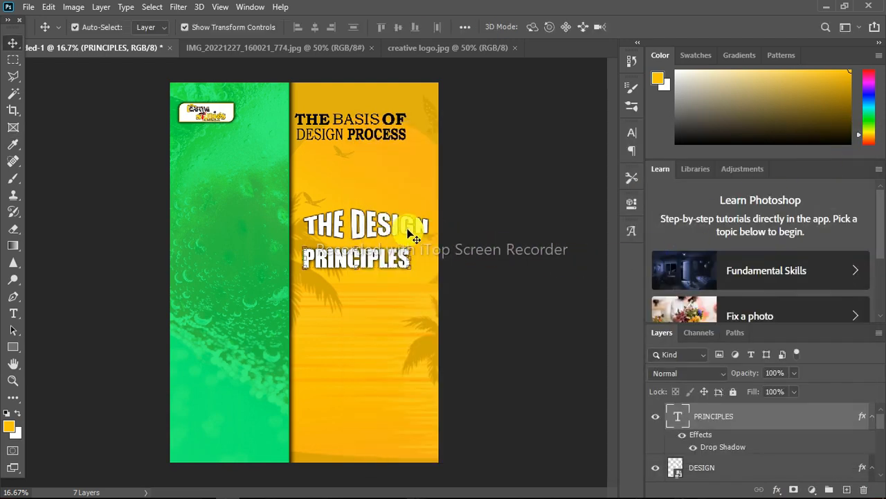
# Convert the THE DESIGN and PRINCIPLES layers into one smart object and move it slightly lower in the yellow area
pyautogui.click(391, 225)
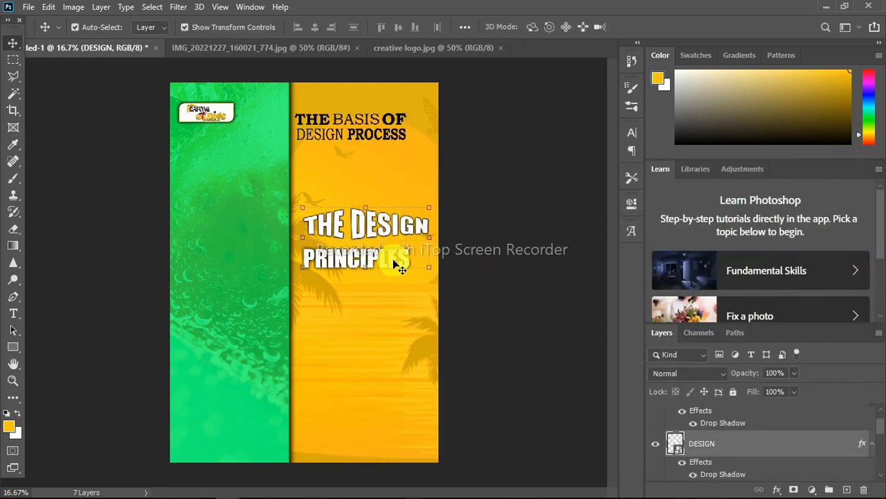
pyautogui.rightClick(778, 446)
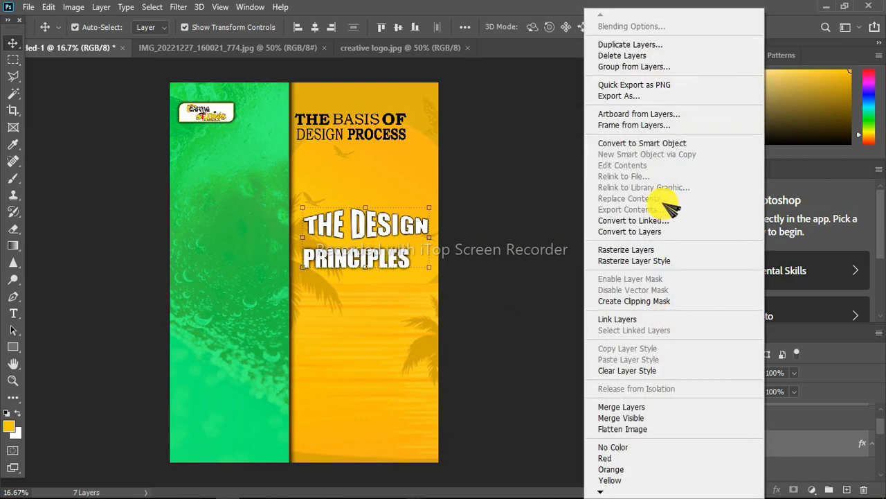
pyautogui.click(671, 142)
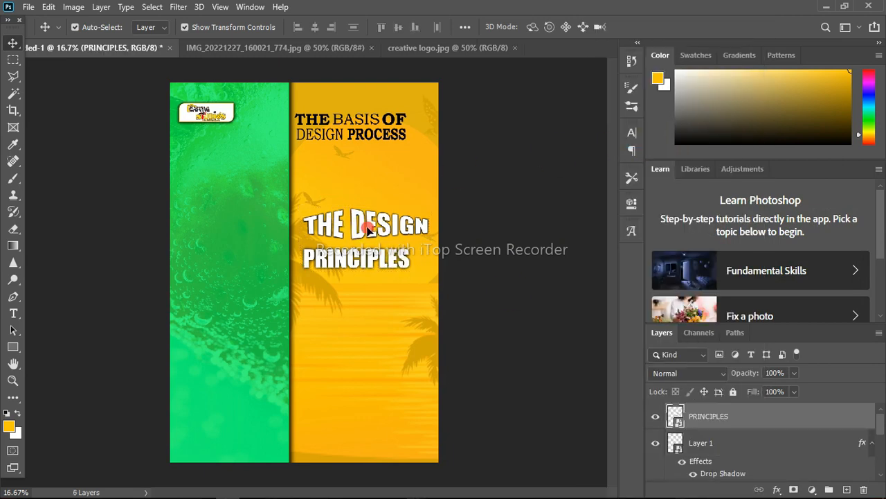
pyautogui.moveTo(369, 229); pyautogui.dragTo(371, 252)
pyautogui.click(518, 225)
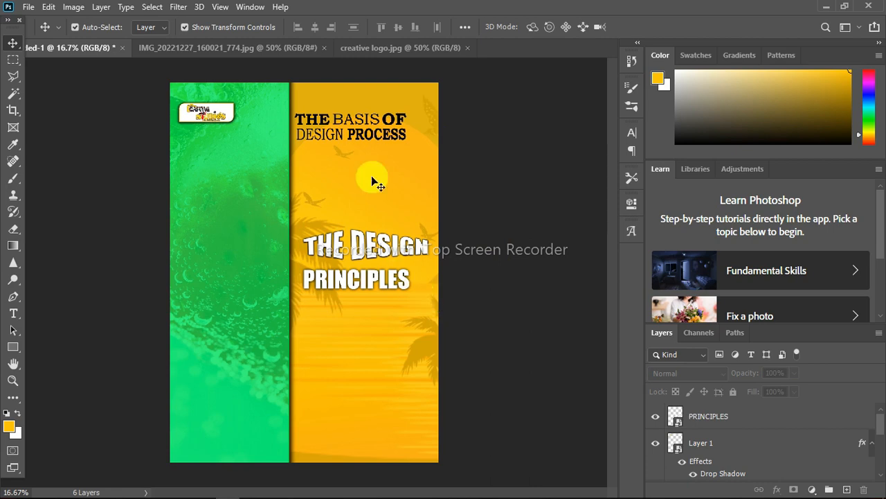
# Shift the logo badge slightly toward the yellow area and switch to the creative logo.jpg document
pyautogui.click(224, 115)
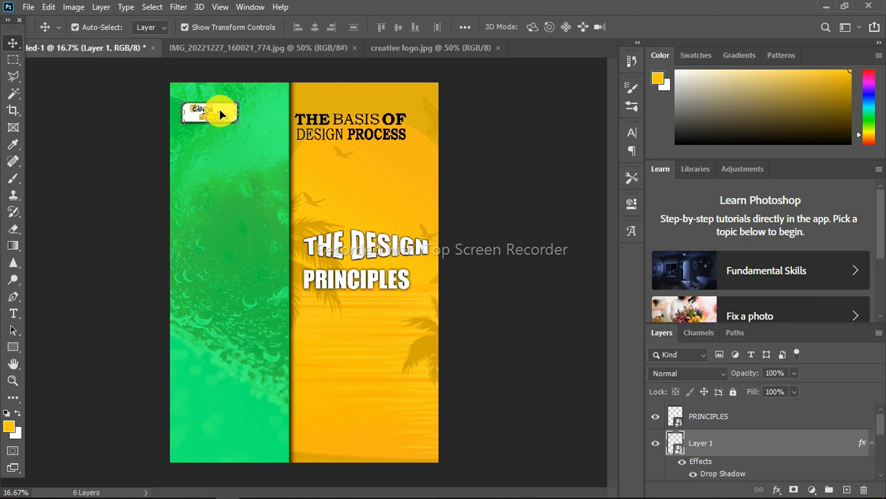
pyautogui.click(528, 132)
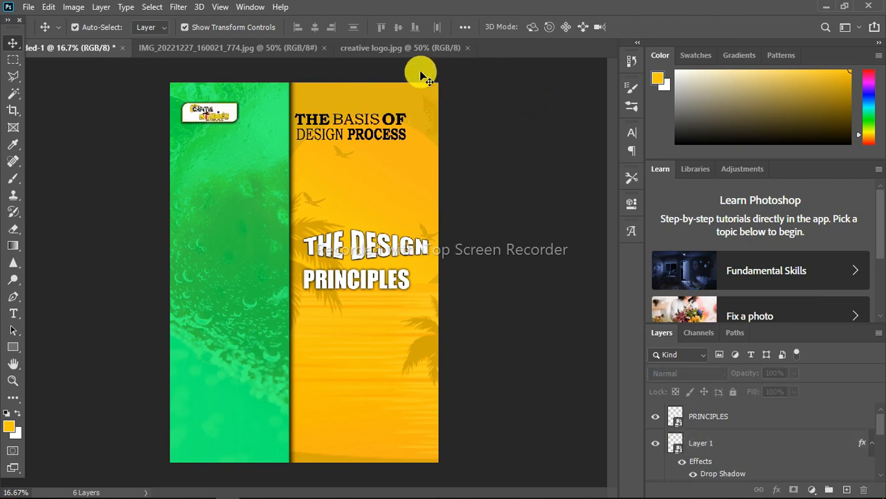
pyautogui.click(382, 51)
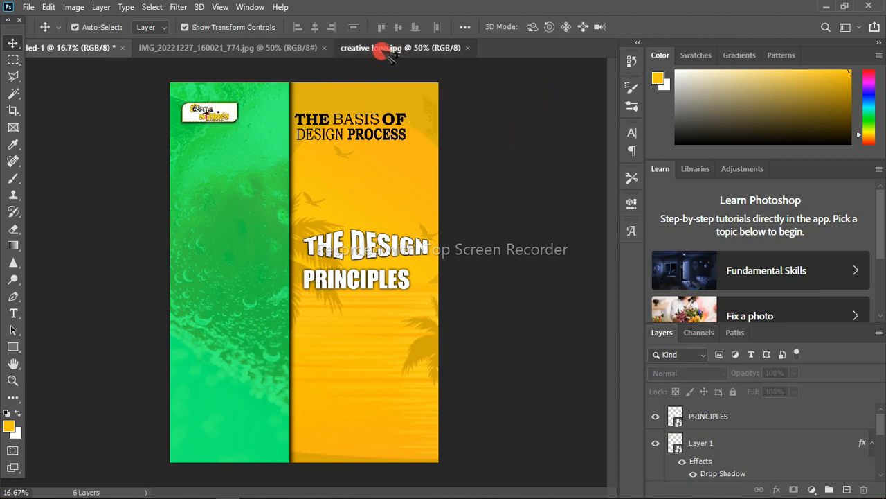
# Bring the Subscribe and YouTube badge from Untitled-2 into the poster, scaled to about 52.5%, at the bottom of the green area
pyautogui.click(223, 54)
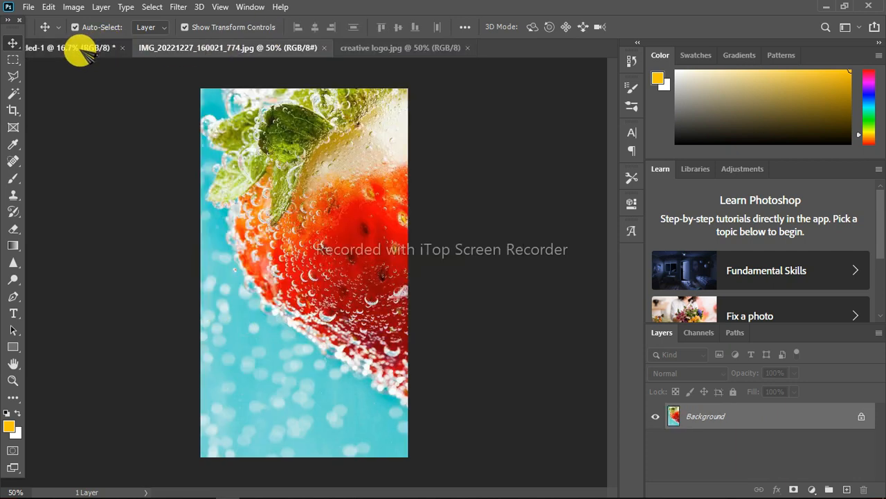
pyautogui.click(82, 49)
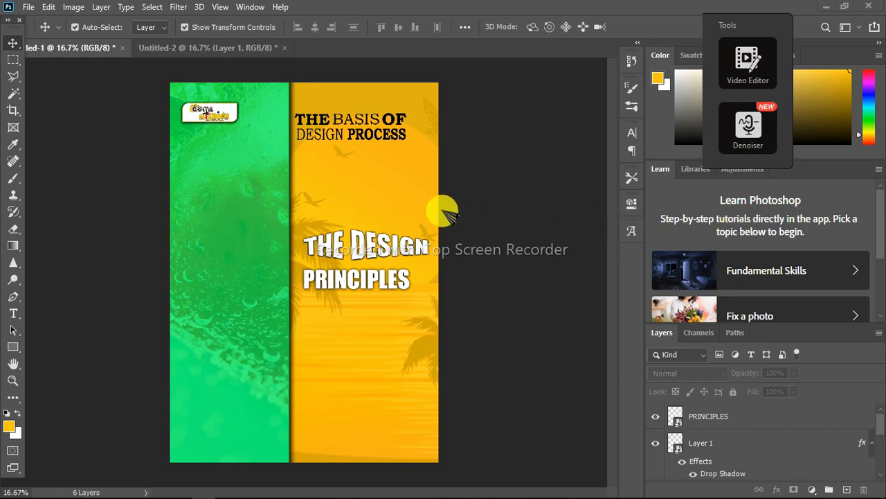
pyautogui.click(188, 48)
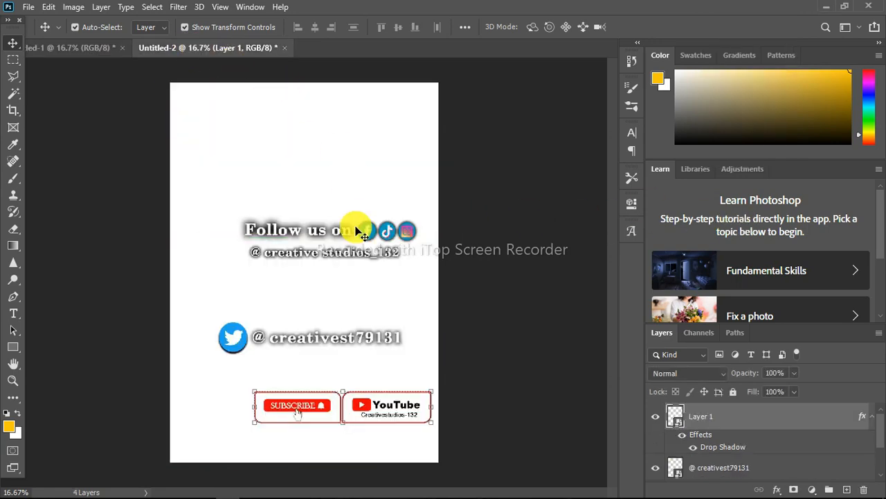
pyautogui.moveTo(296, 392); pyautogui.dragTo(236, 364)
pyautogui.moveTo(325, 347); pyautogui.dragTo(258, 439)
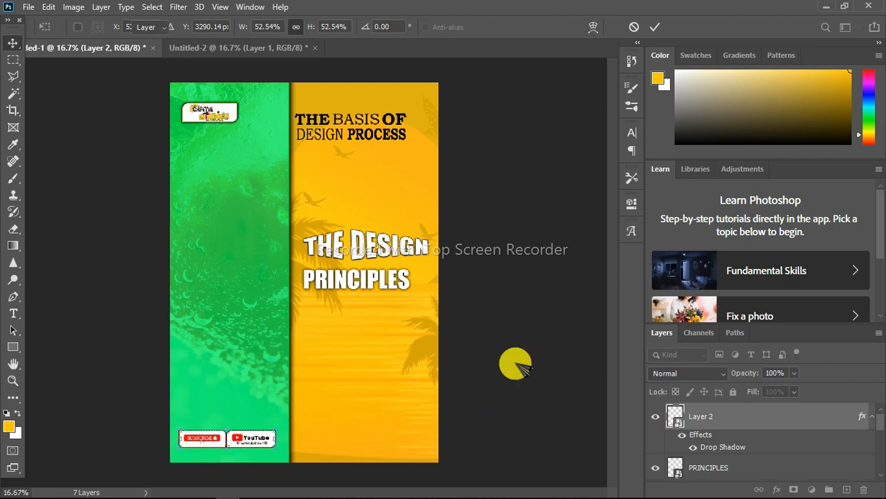
pyautogui.press('Return')
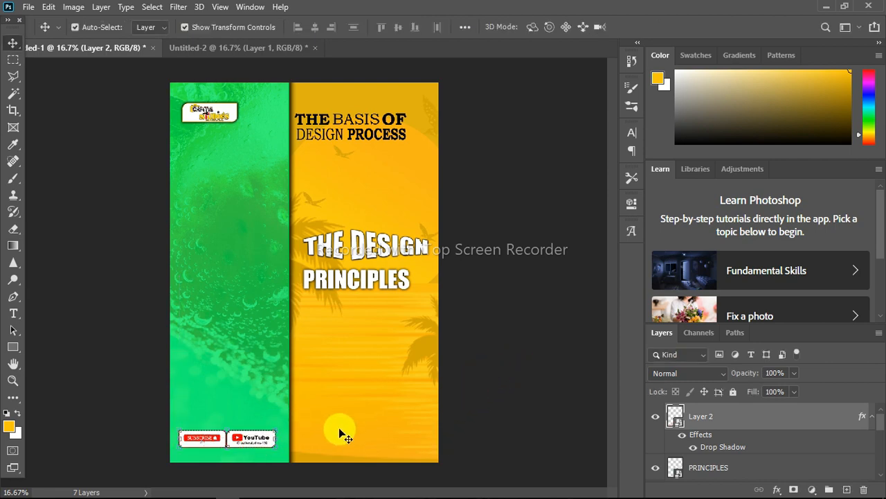
# Increase the drop shadow size of the Subscribe and YouTube badge to 62 px
pyautogui.click(780, 490)
pyautogui.press('Escape')
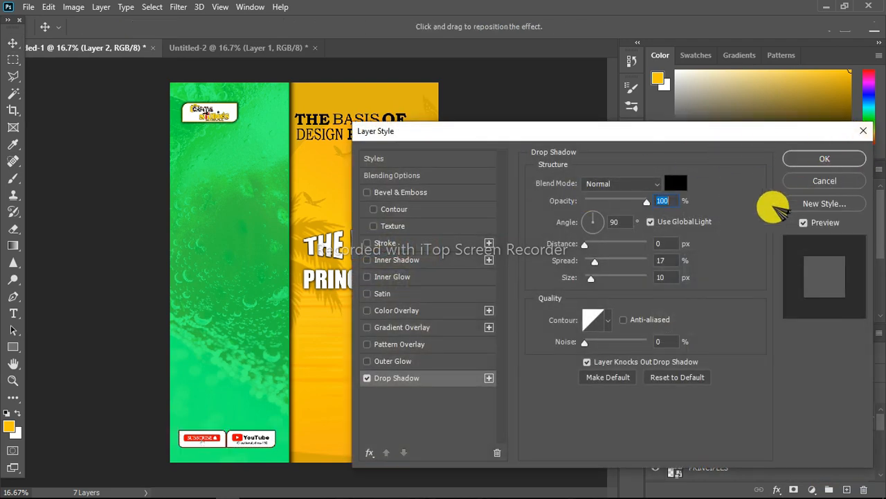
pyautogui.moveTo(591, 279); pyautogui.dragTo(603, 280)
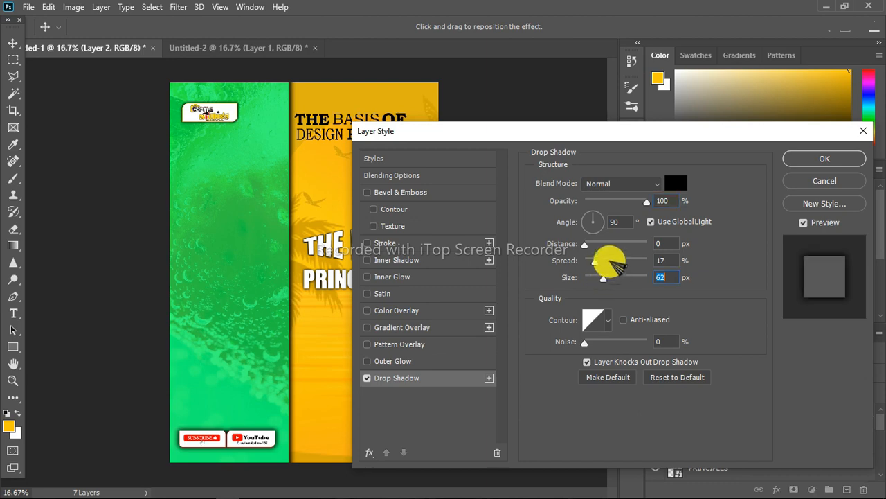
pyautogui.click(831, 159)
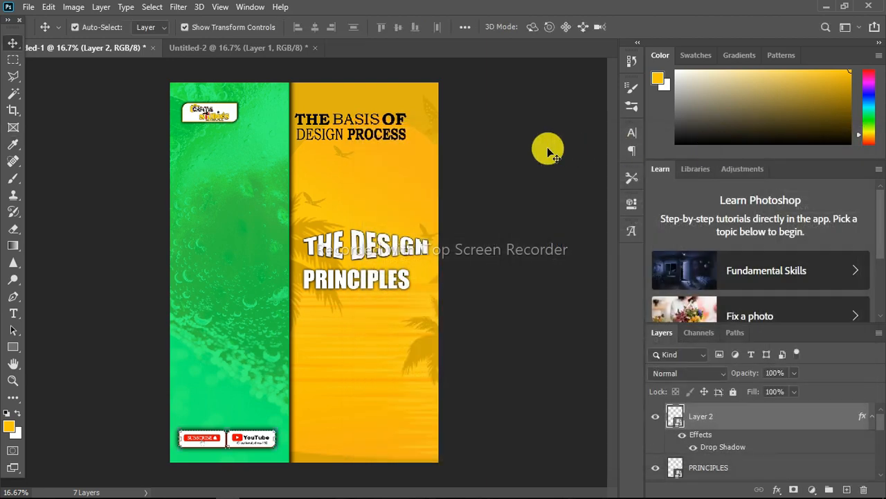
pyautogui.click(529, 147)
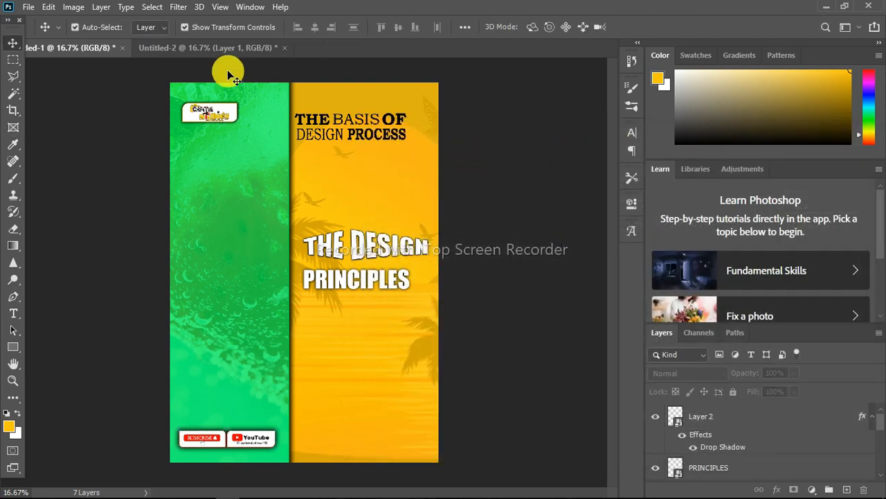
# Bring the Follow us on group from Untitled-2 into the poster's lower yellow area, scaled to about 141% to fit its width
pyautogui.click(226, 47)
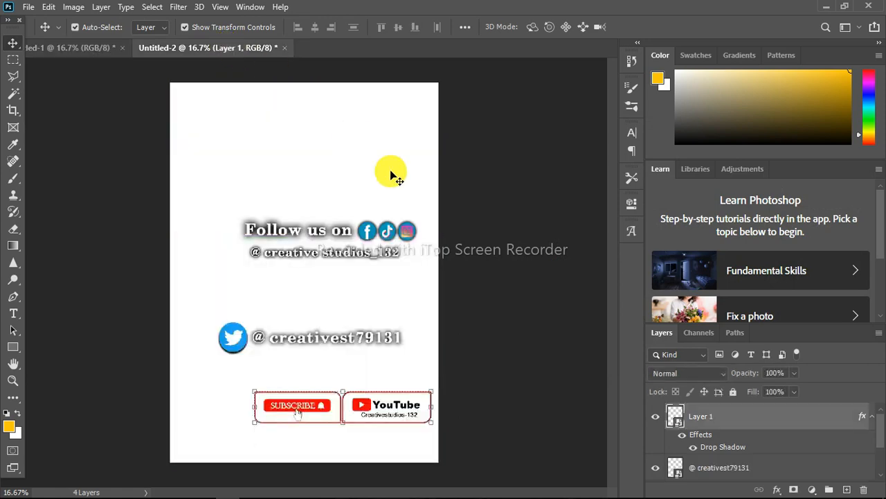
pyautogui.click(316, 232)
pyautogui.moveTo(337, 228); pyautogui.dragTo(350, 351)
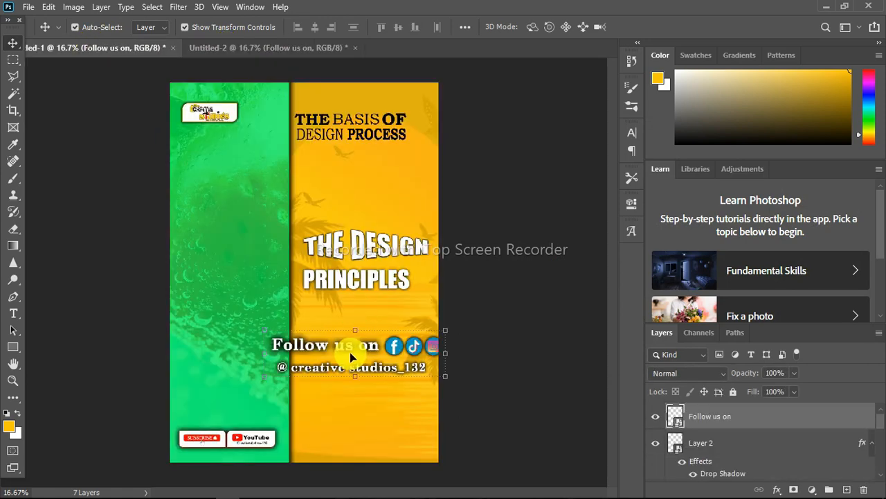
pyautogui.moveTo(443, 329); pyautogui.dragTo(402, 357)
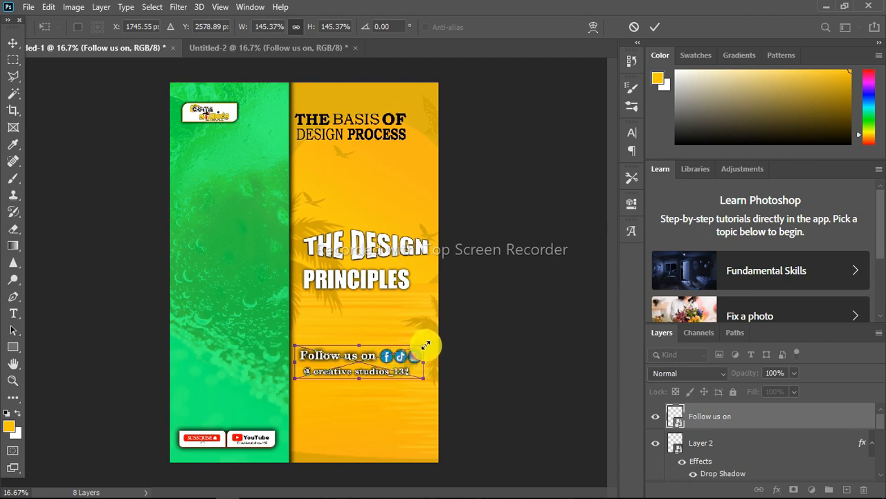
pyautogui.moveTo(426, 345)
pyautogui.mouseDown()
pyautogui.moveTo(424, 336)
pyautogui.moveTo(421, 345)
pyautogui.mouseUp()
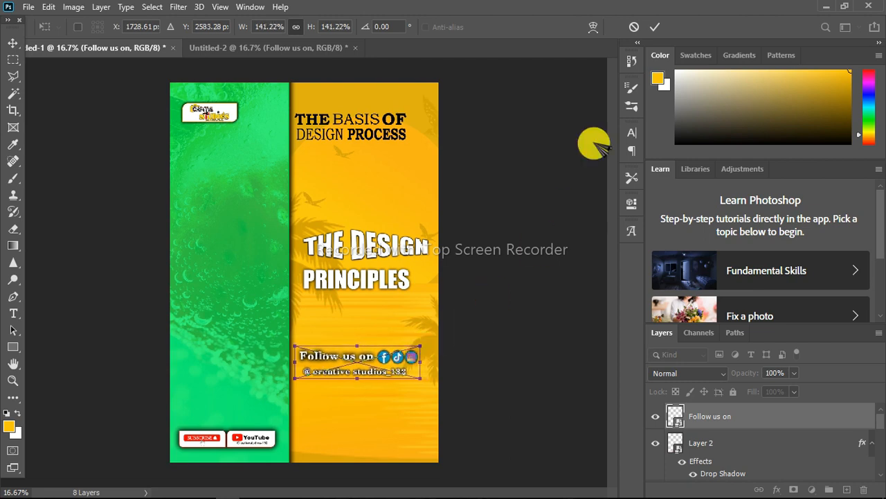
pyautogui.click(655, 27)
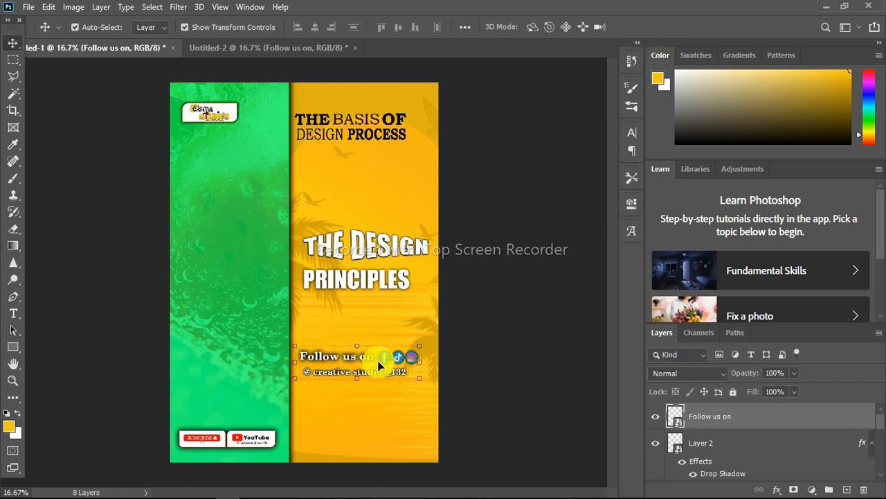
pyautogui.moveTo(368, 361); pyautogui.dragTo(375, 360)
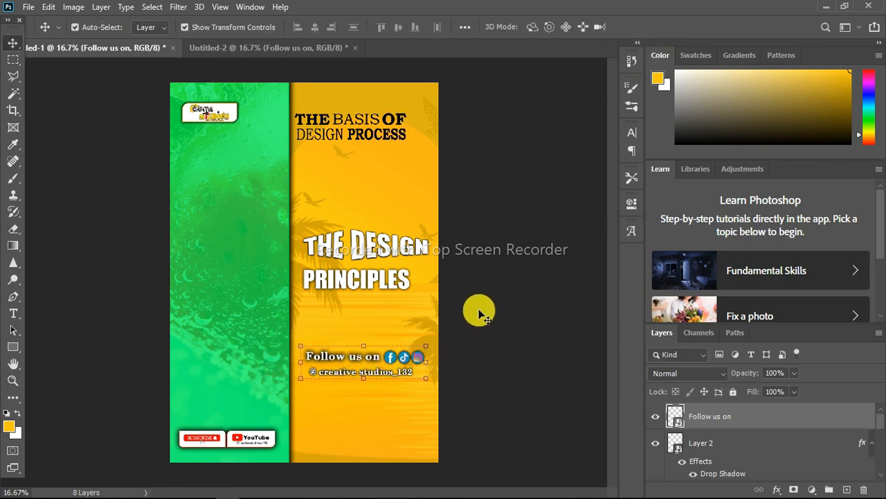
pyautogui.click(479, 312)
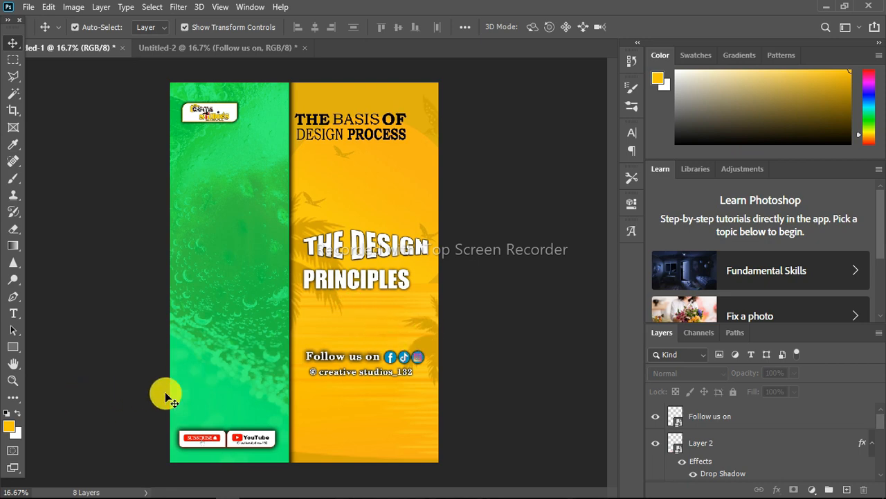
pyautogui.click(13, 346)
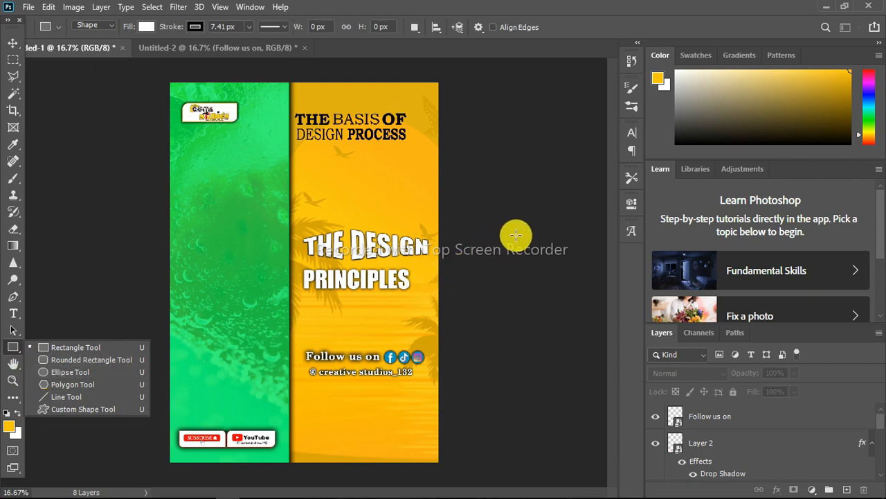
pyautogui.click(12, 43)
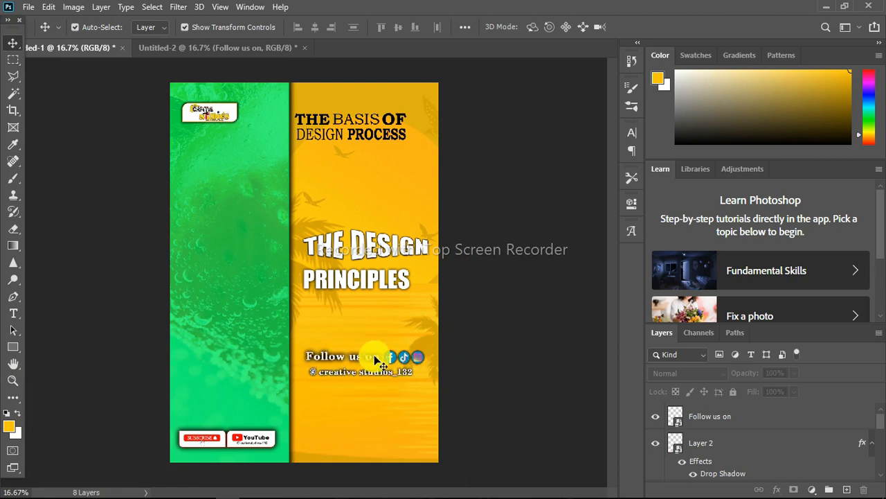
# Nudge the Follow us on group slightly lower in the yellow area
pyautogui.click(392, 353)
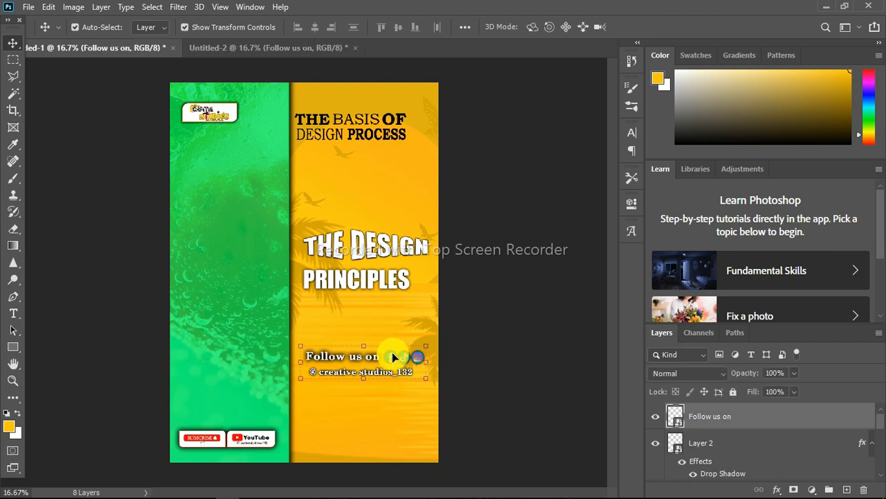
pyautogui.press('Down')
pyautogui.press('Down')
pyautogui.press('Down')
pyautogui.press('Down')
pyautogui.press('Down')
pyautogui.press('Down')
pyautogui.press('Down')
pyautogui.press('Down')
pyautogui.press('Down')
pyautogui.press('Down')
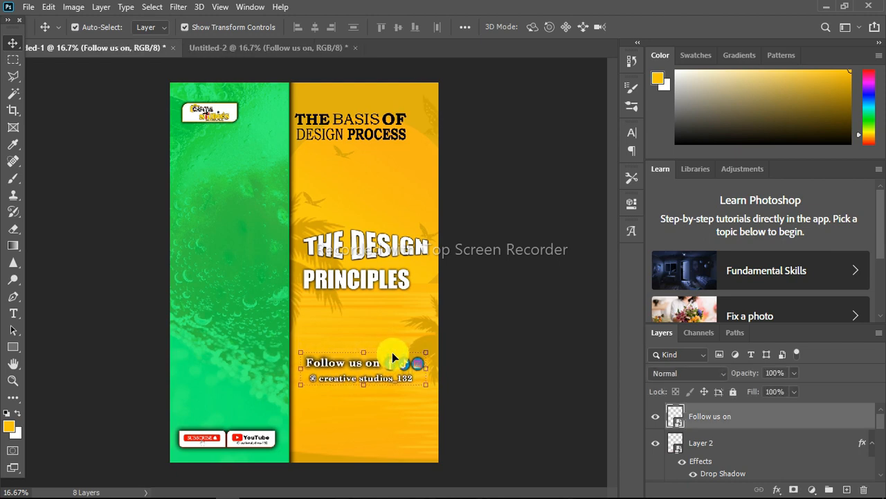
pyautogui.click(535, 307)
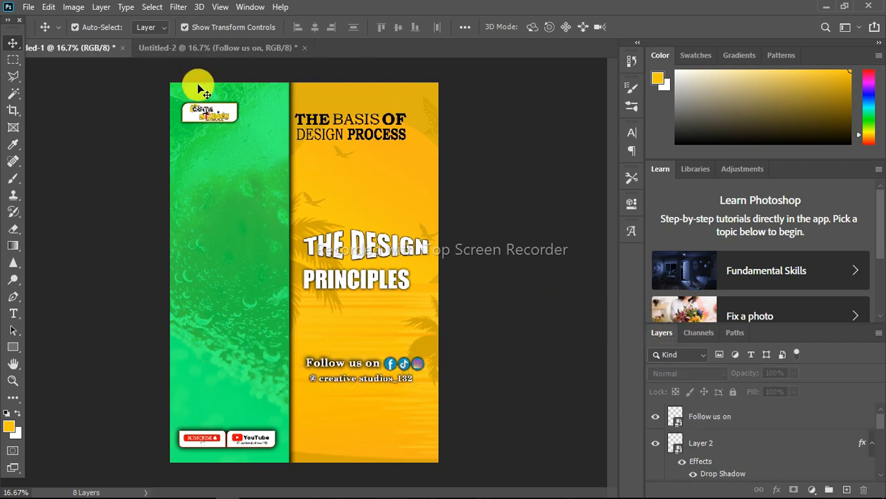
# Bring the Twitter handle from Untitled-2 into the poster, scaled to about 138%, and place it beneath the Follow us on group
pyautogui.click(158, 47)
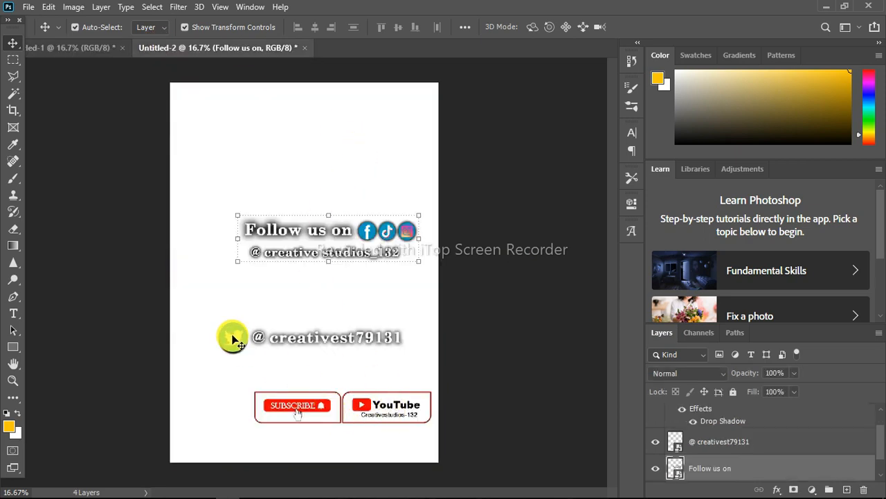
pyautogui.click(234, 339)
pyautogui.moveTo(239, 339); pyautogui.dragTo(210, 244)
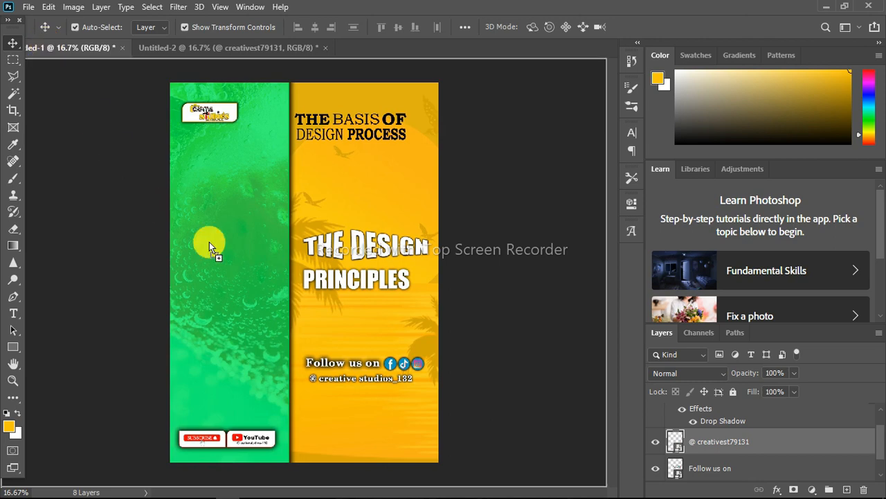
pyautogui.moveTo(333, 413); pyautogui.dragTo(333, 412)
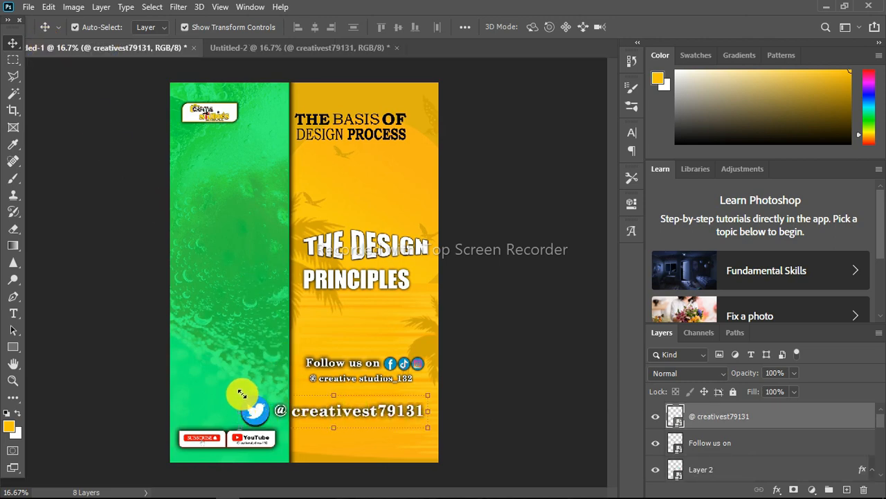
pyautogui.moveTo(242, 394); pyautogui.dragTo(311, 409)
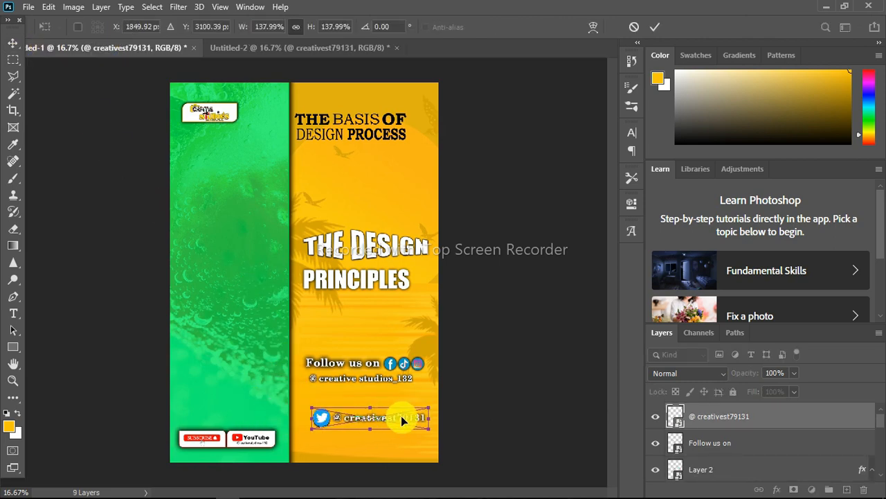
pyautogui.moveTo(401, 420); pyautogui.dragTo(393, 419)
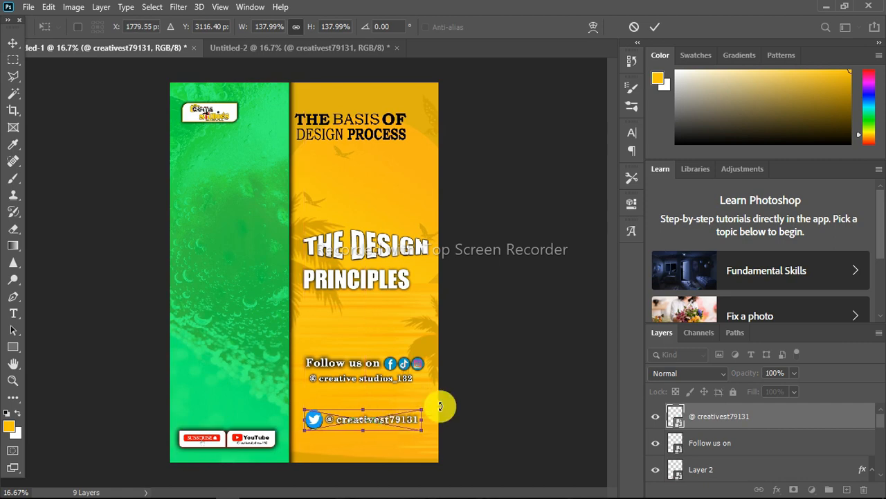
# Lower the Twitter handle to a Y position of about 3278 px, level with the Subscribe and YouTube badge
pyautogui.press('Down')
pyautogui.press('Down')
pyautogui.press('Down')
pyautogui.press('Down')
pyautogui.press('Down')
pyautogui.press('Down')
pyautogui.press('Down')
pyautogui.press('Down')
pyautogui.press('Down')
pyautogui.press('Down')
pyautogui.press('Down')
pyautogui.press('Down')
pyautogui.press('Down')
pyautogui.press('Down')
pyautogui.press('Down')
pyautogui.press('Down')
pyautogui.press('Down')
pyautogui.press('Down')
pyautogui.press('Down')
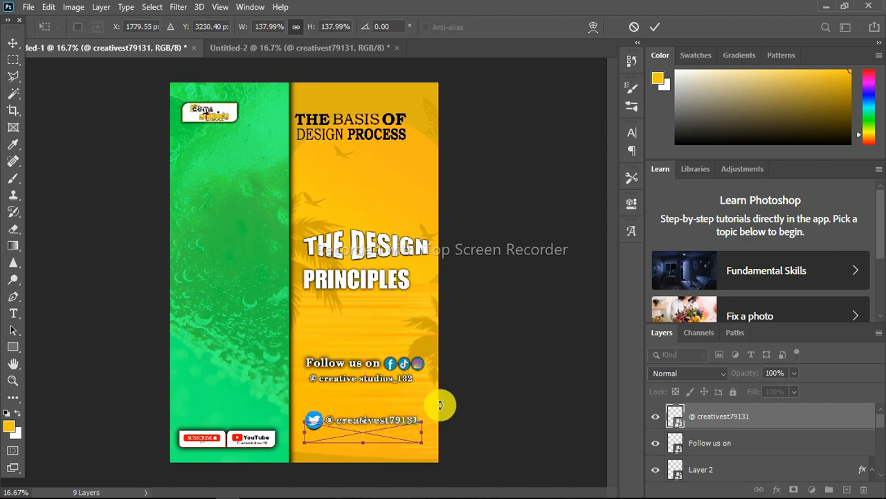
pyautogui.press('Down')
pyautogui.press('Down')
pyautogui.press('Down')
pyautogui.press('Down')
pyautogui.press('Down')
pyautogui.press('Down')
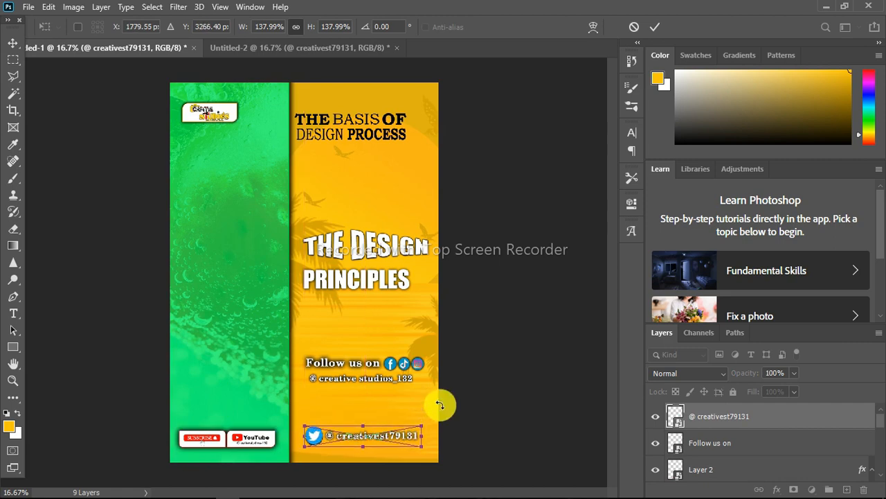
pyautogui.press('Down')
pyautogui.press('Down')
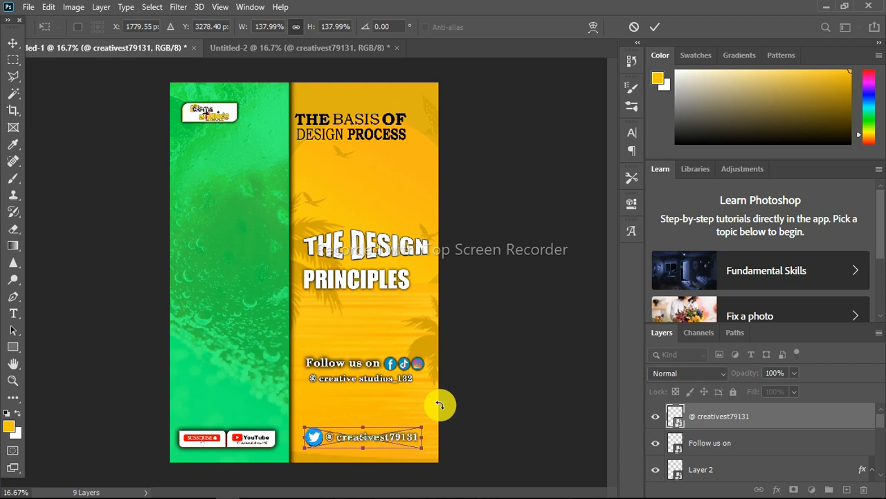
pyautogui.click(656, 27)
# Nudge the THE DESIGN PRINCIPLES lettering slightly higher in the yellow area
pyautogui.click(380, 250)
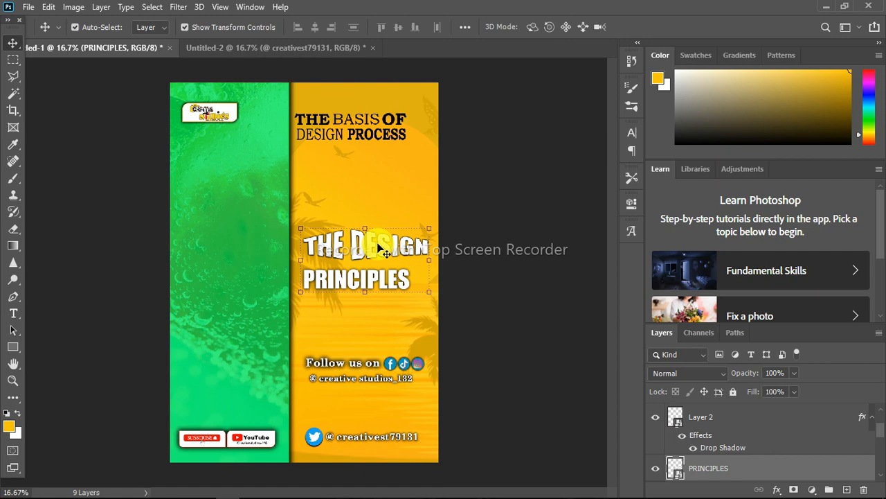
pyautogui.hotkey('shift', 'Up')
pyautogui.hotkey('shift', 'Up')
pyautogui.hotkey('shift', 'Up')
pyautogui.hotkey('shift', 'Up')
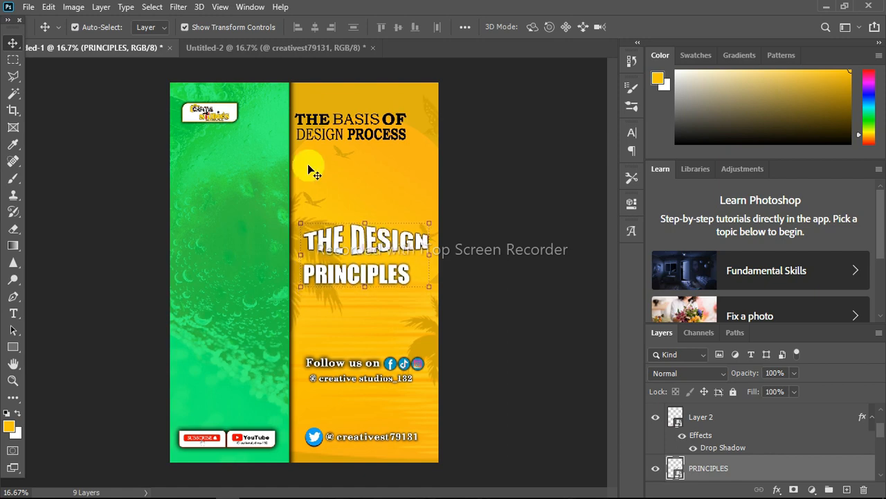
pyautogui.click(520, 224)
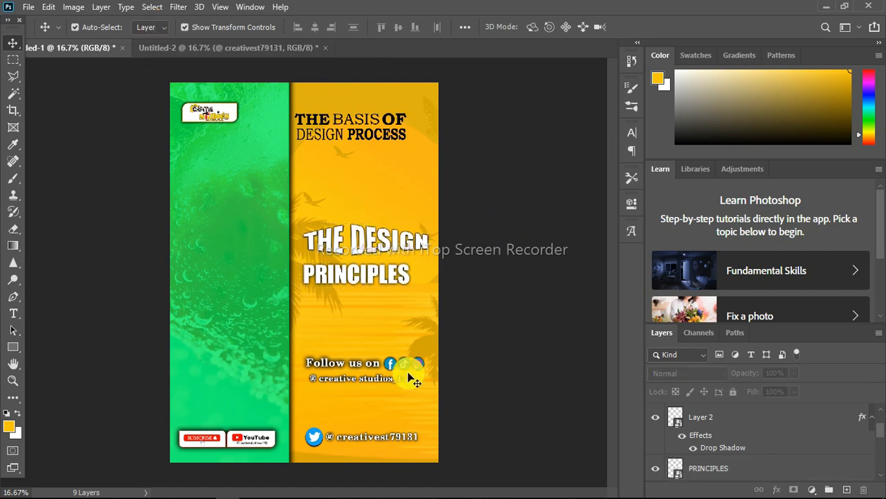